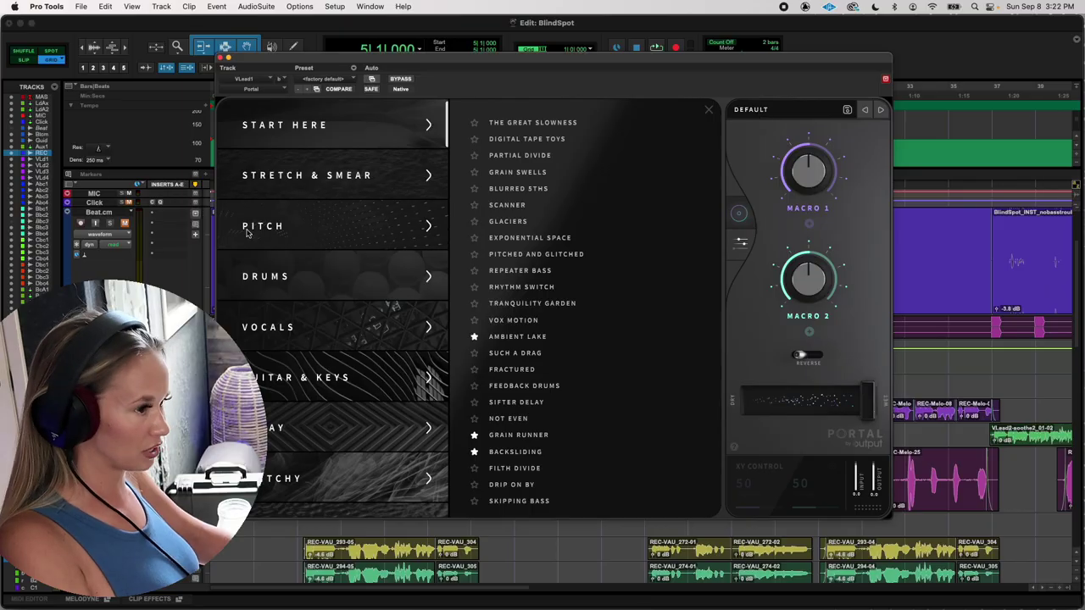
- Browse Portal's preset categories and view the presets stored under Favorites
scroll(378, 454, "down", 5)
scroll(378, 454, "down", 2)
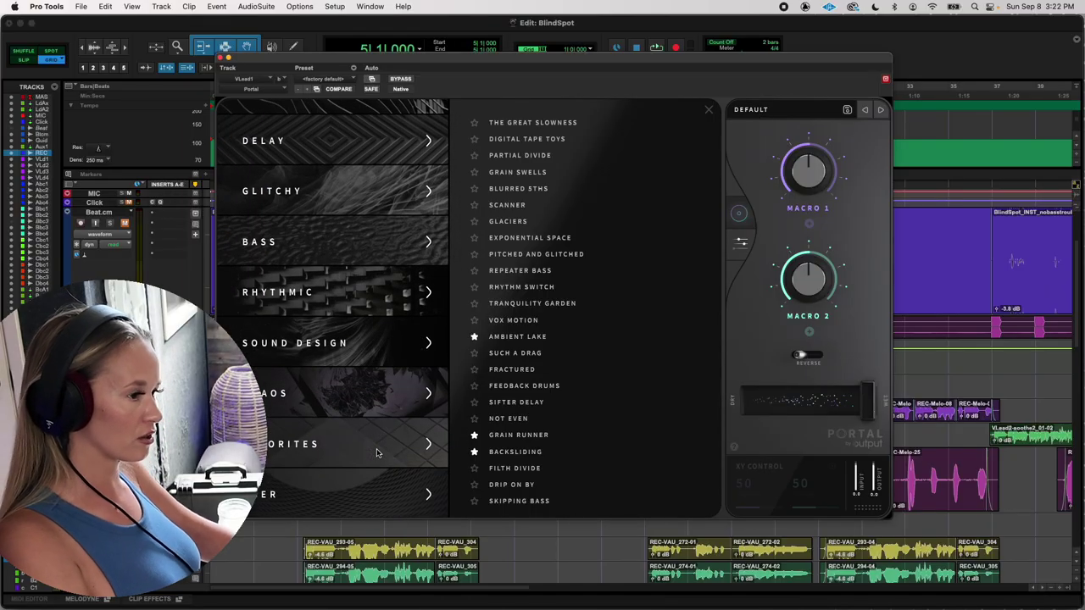
scroll(337, 165, "up", 8)
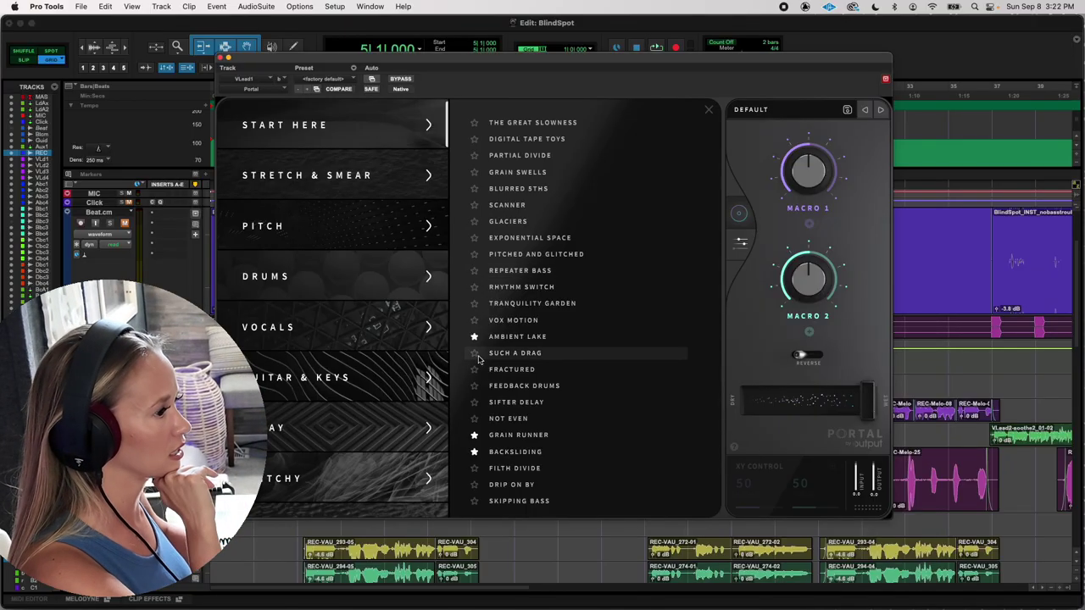
scroll(315, 432, "down", 6)
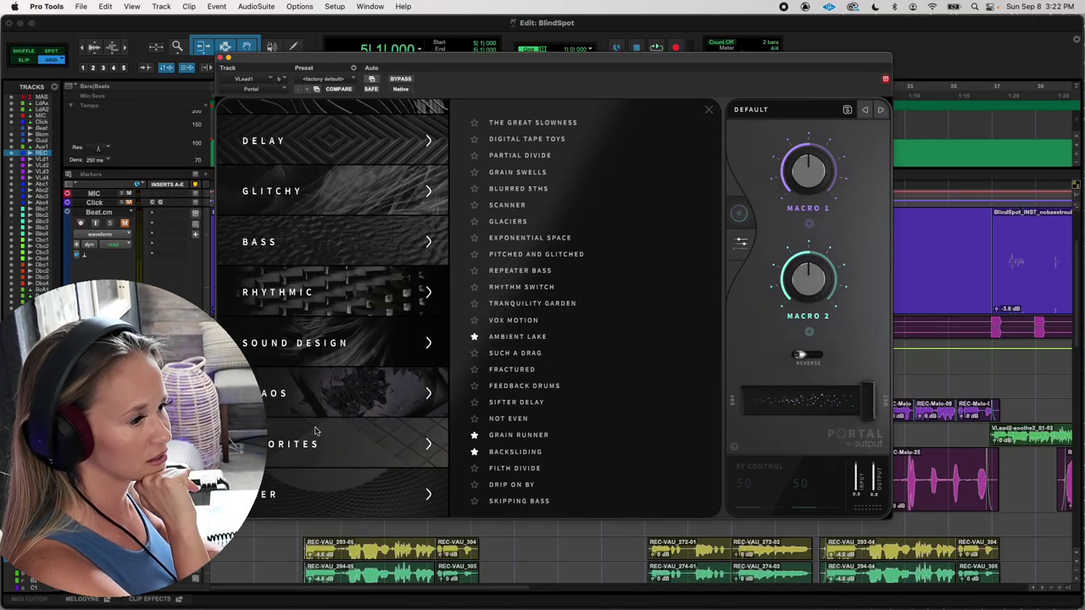
left_click(295, 454)
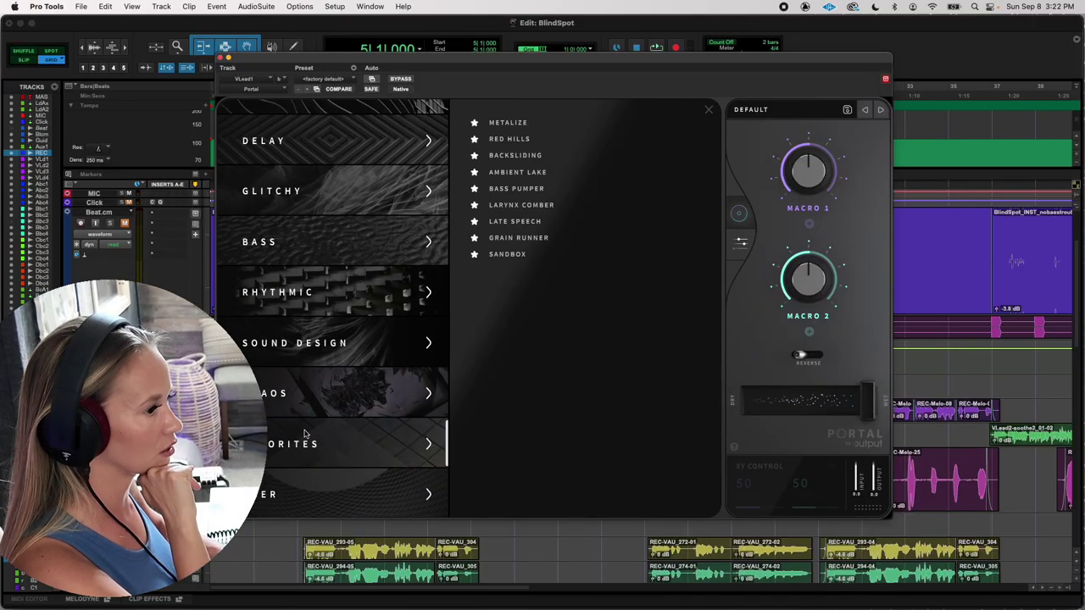
scroll(374, 390, "up", 6)
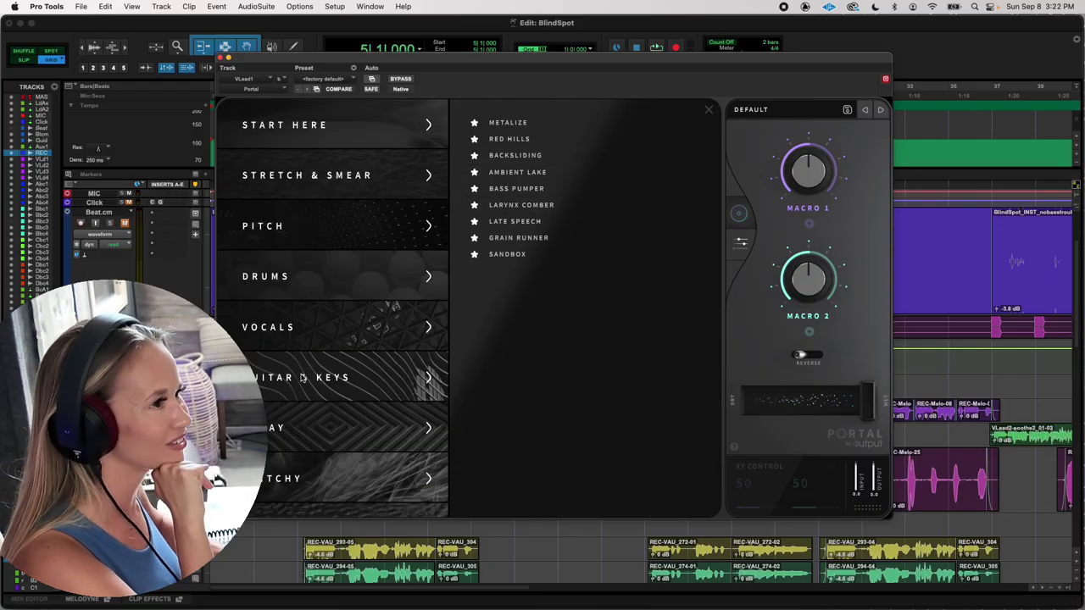
- Play the session and audition the Start Here presets The Great Slowness, Digital Tape Toys, Partial Divide and Grain Swells
left_click(329, 127)
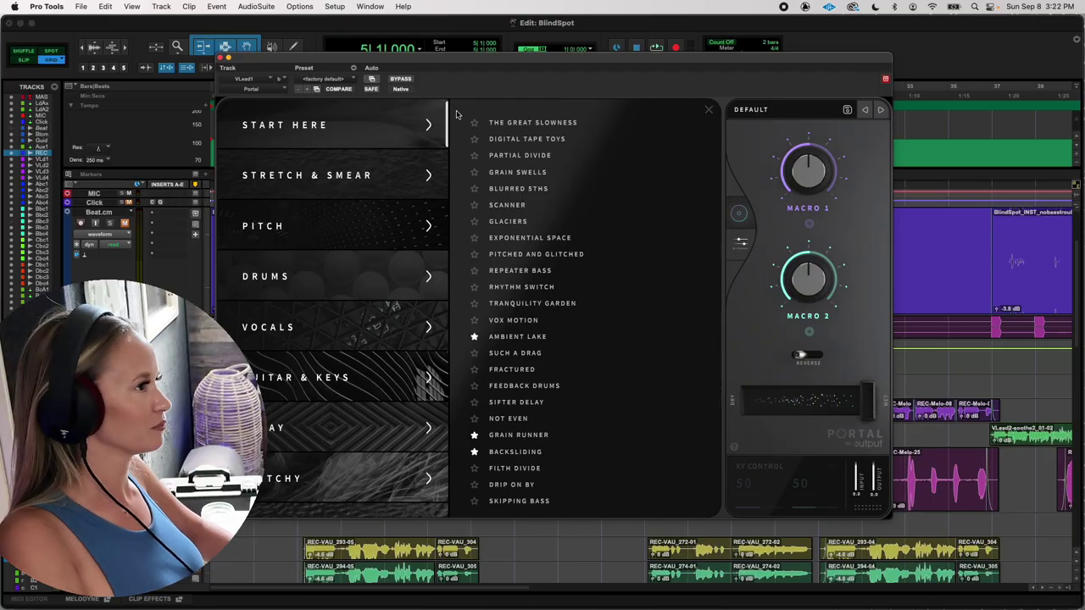
left_click(593, 129)
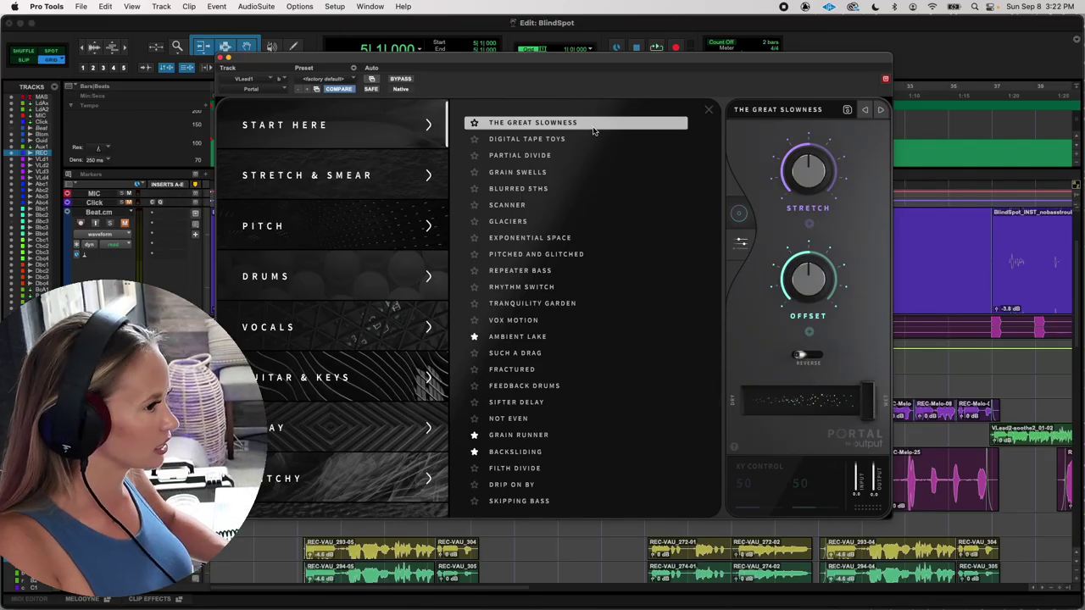
key("space")
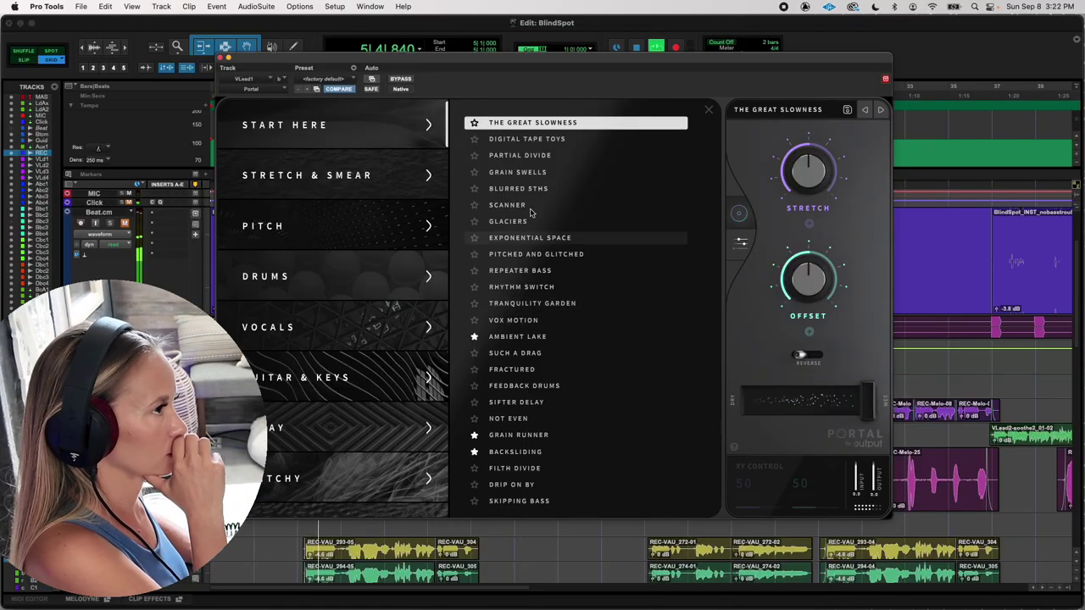
left_click(580, 141)
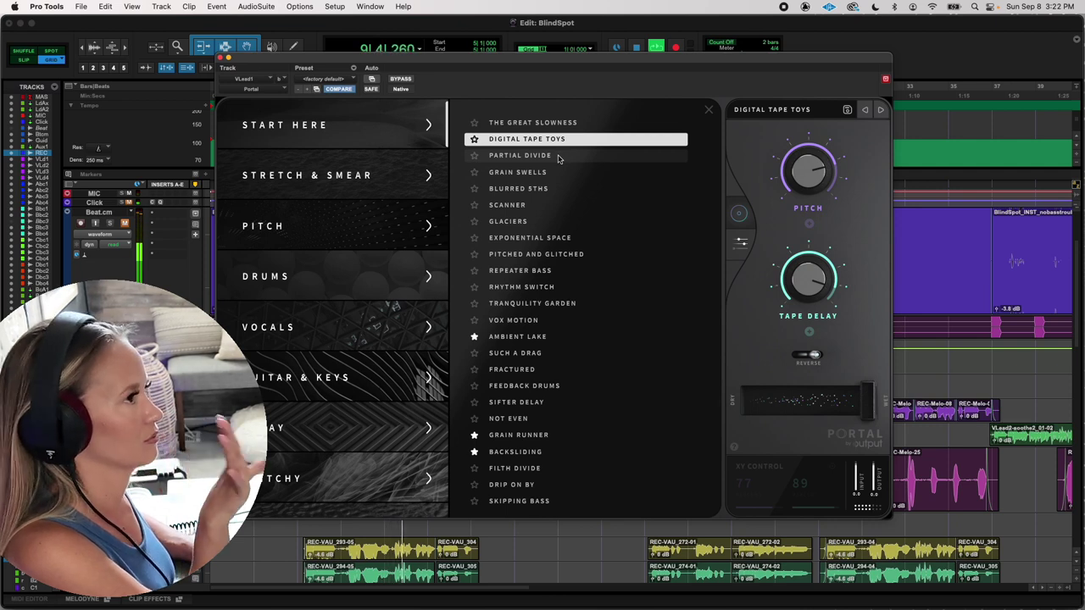
left_click(559, 158)
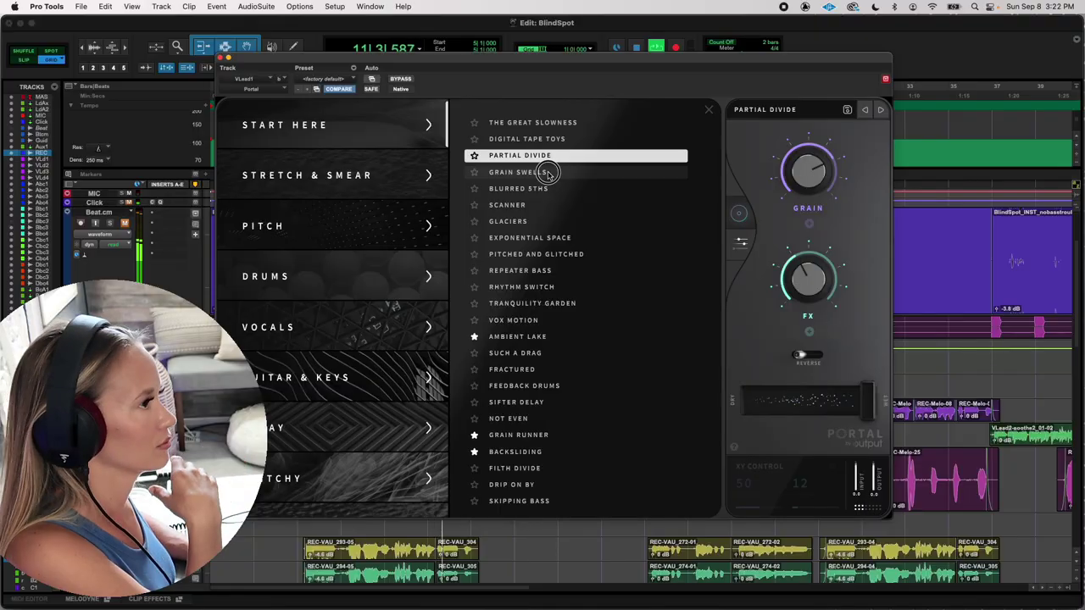
left_click(549, 173)
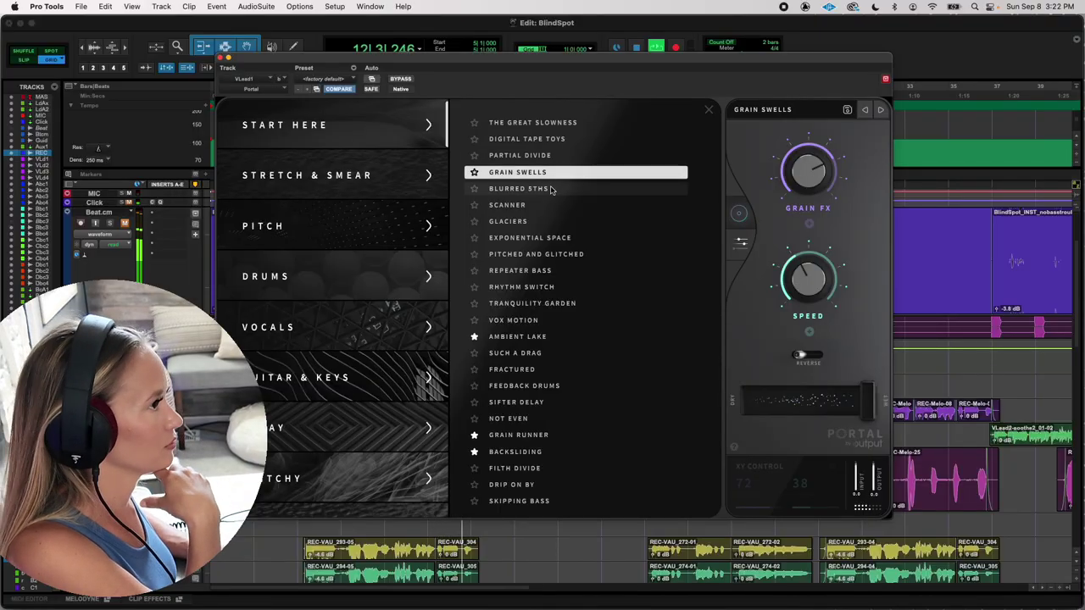
- Audition Blurred 5ths, Scanner, Glaciers, Exponential Space and Pitched and Glitched during playback, and mark Exponential Space as a favorite
left_click(551, 189)
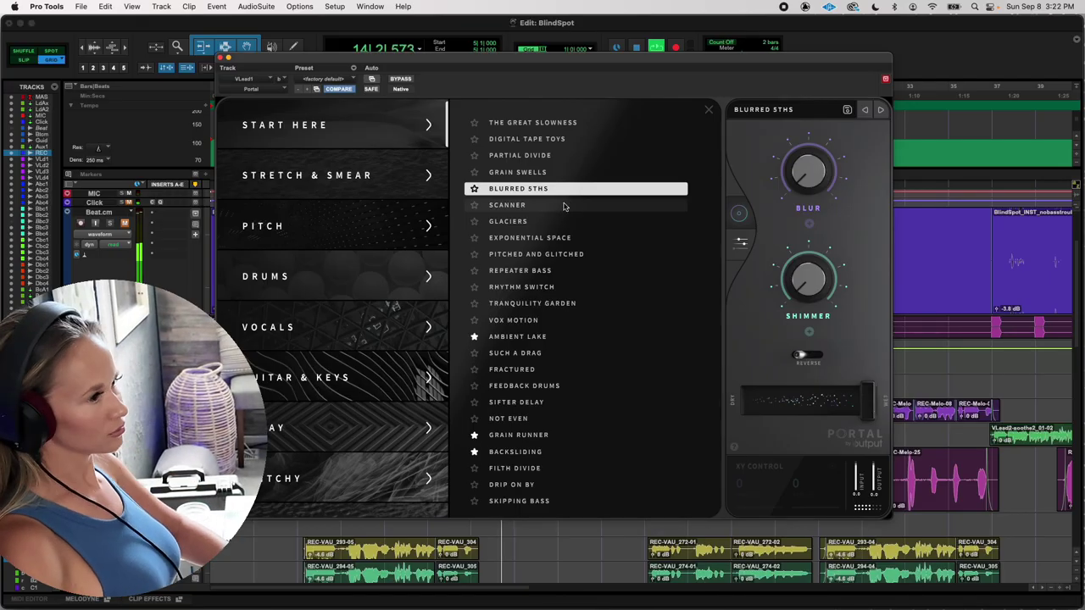
left_click(564, 206)
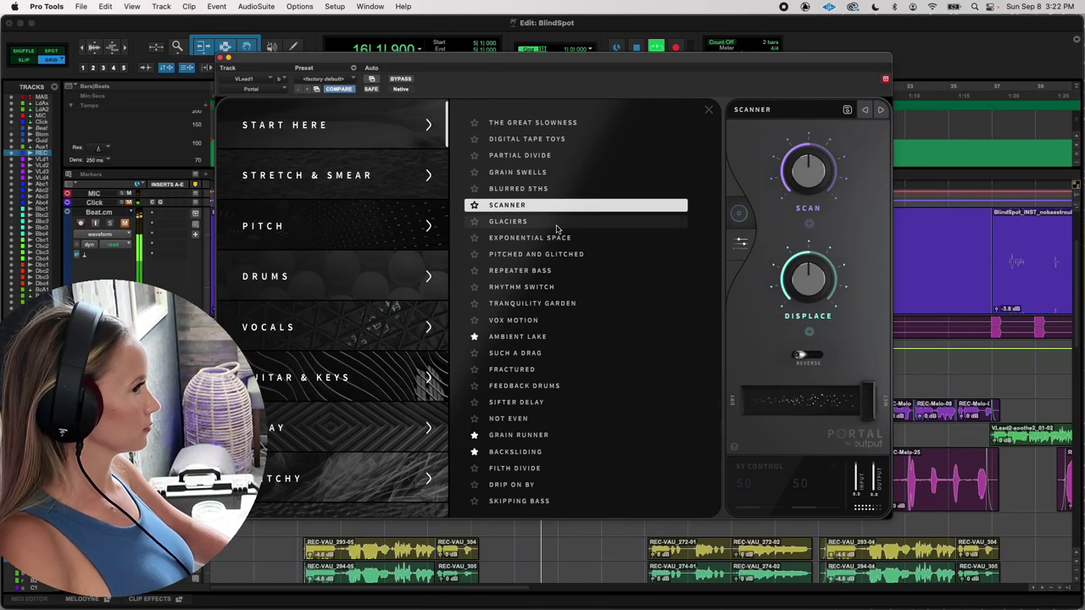
left_click(557, 225)
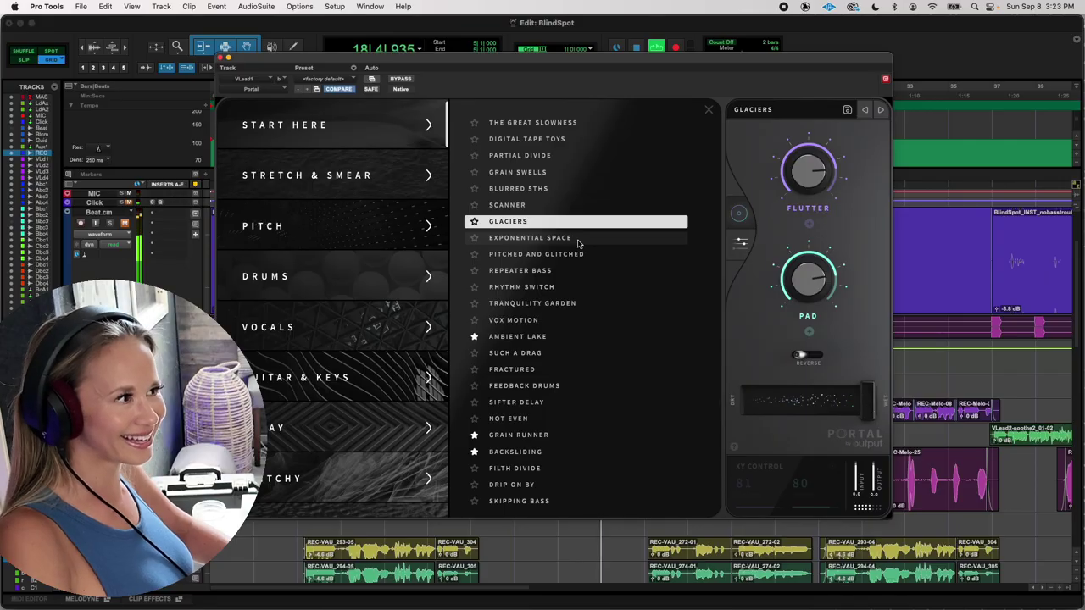
left_click(579, 242)
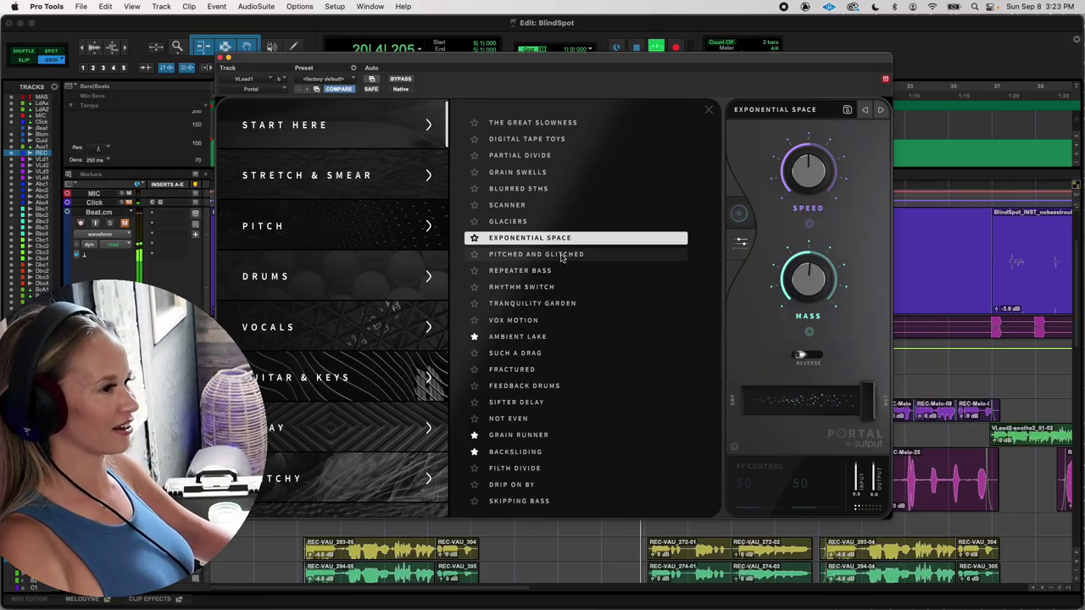
left_click(564, 256)
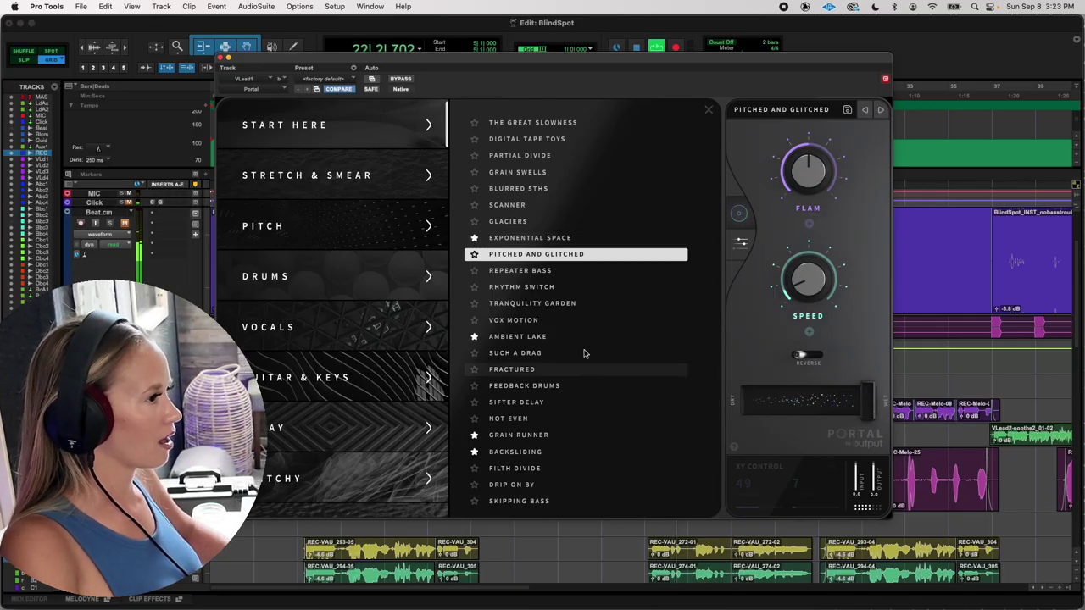
- Audition the presets Repeater Bass, Rhythm Switch, Tranquility Garden and Vox Motion on the vocal, then stop playback
left_click(570, 271)
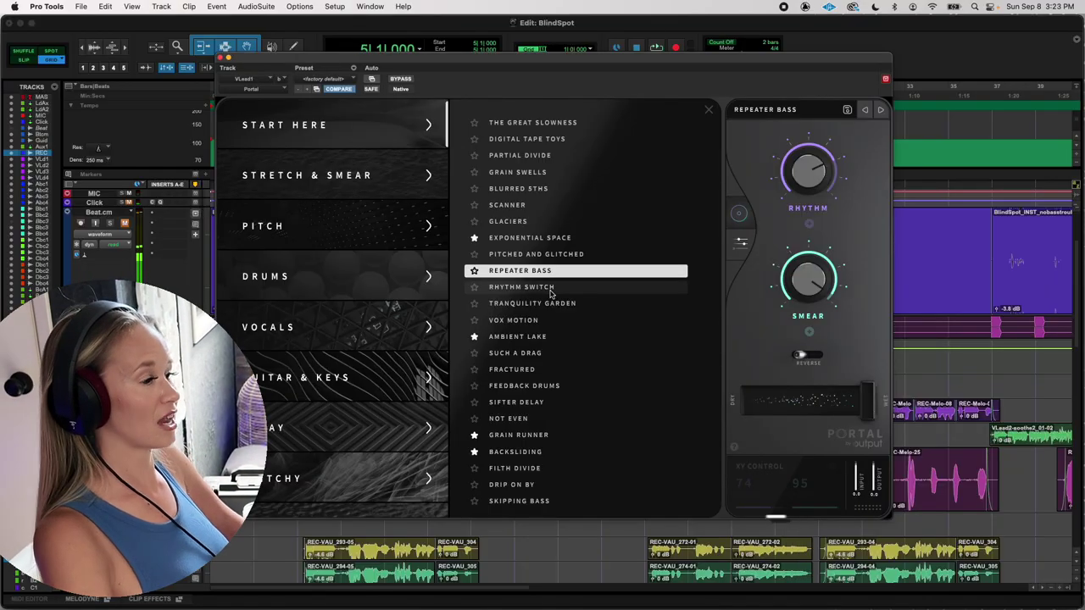
key("space")
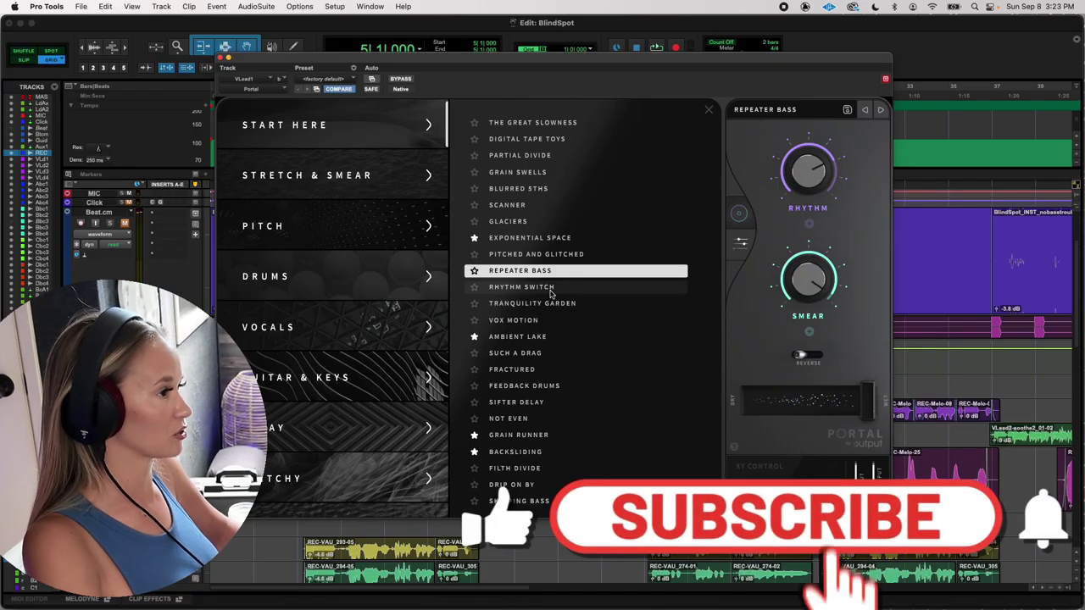
left_click(522, 288)
key("space")
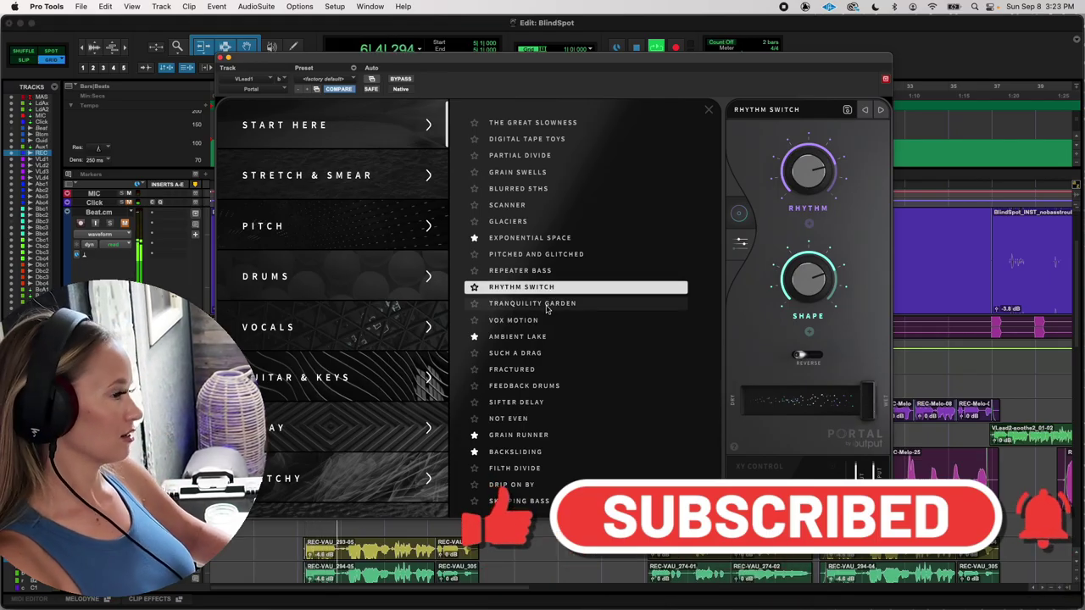
left_click(546, 305)
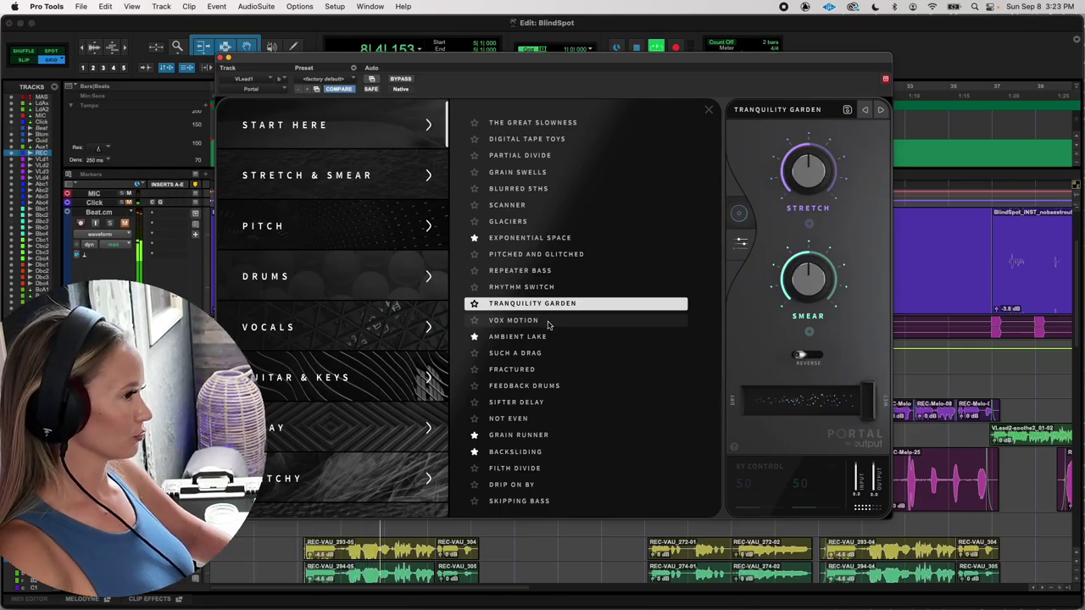
left_click(549, 322)
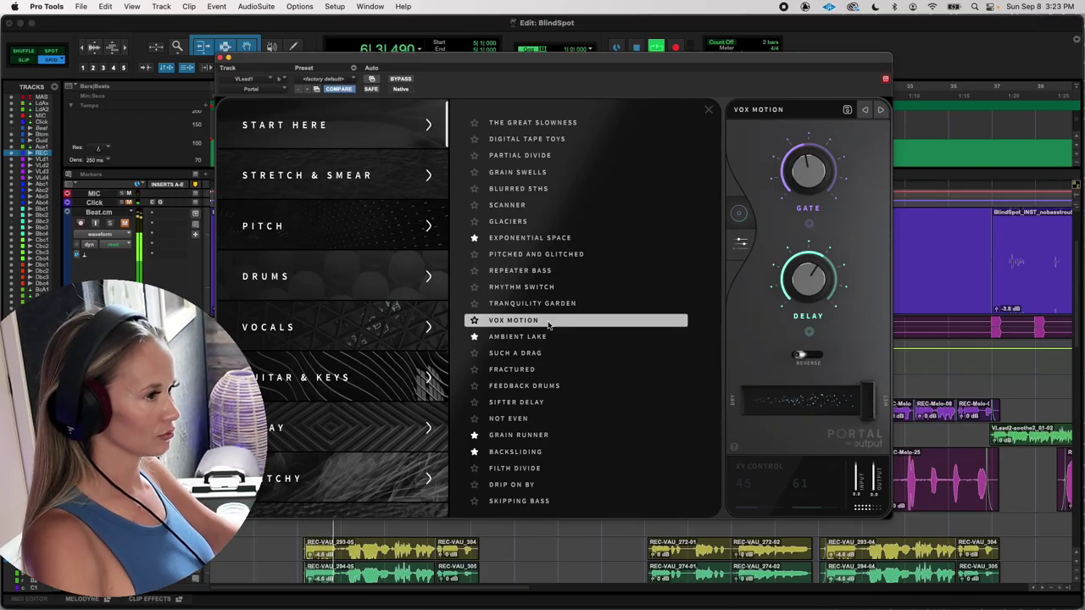
key("space")
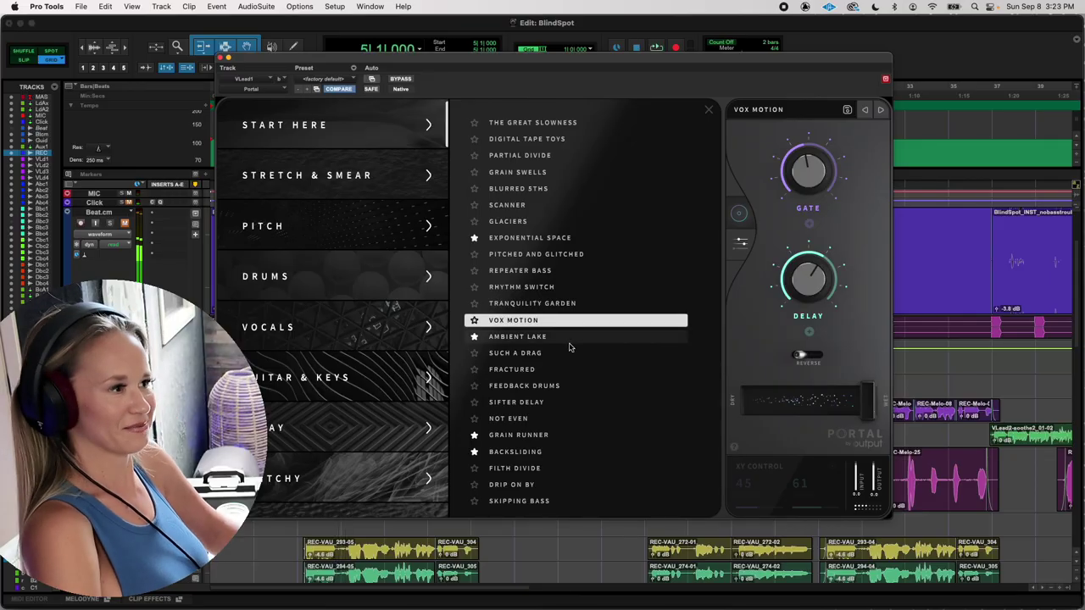
- Audition the presets Ambient Lake, Such a Drag, Fractured and Feedback Drums with the session playing, then stop playback
left_click(568, 339)
key("space")
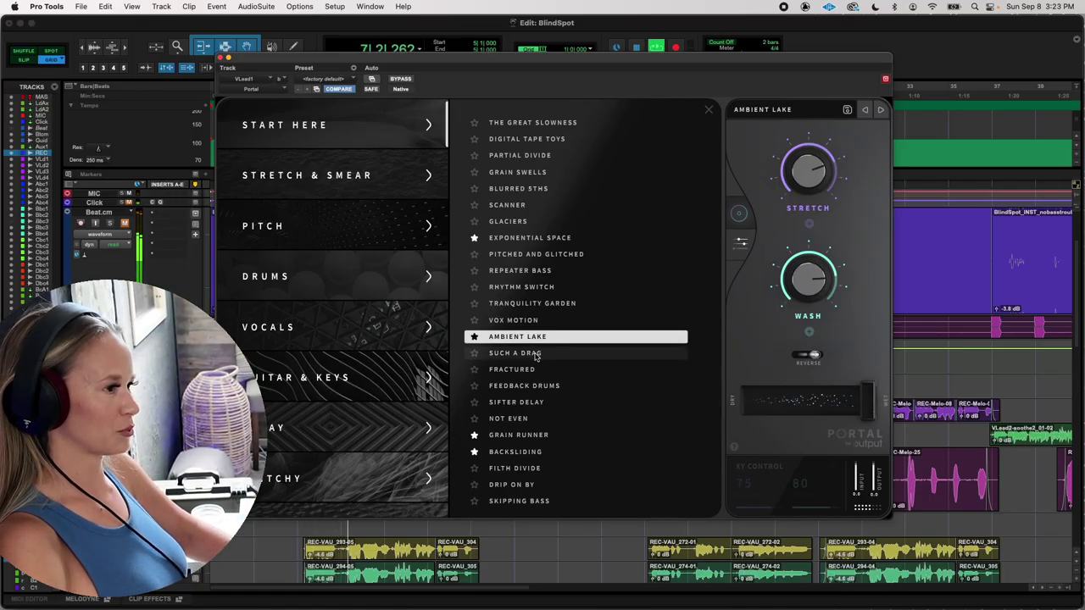
left_click(536, 354)
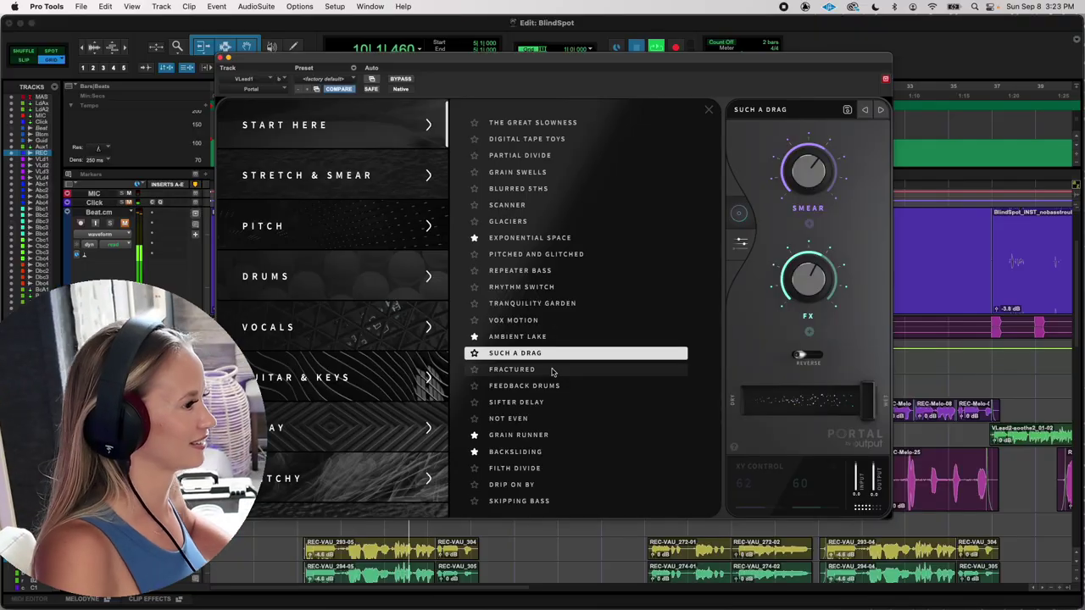
left_click(551, 371)
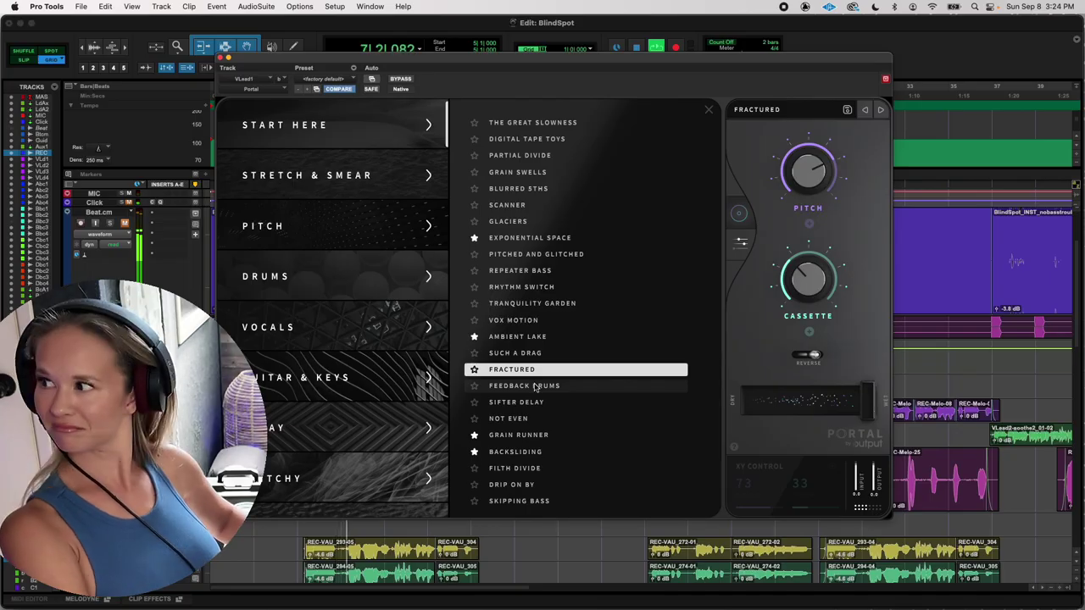
left_click(535, 388)
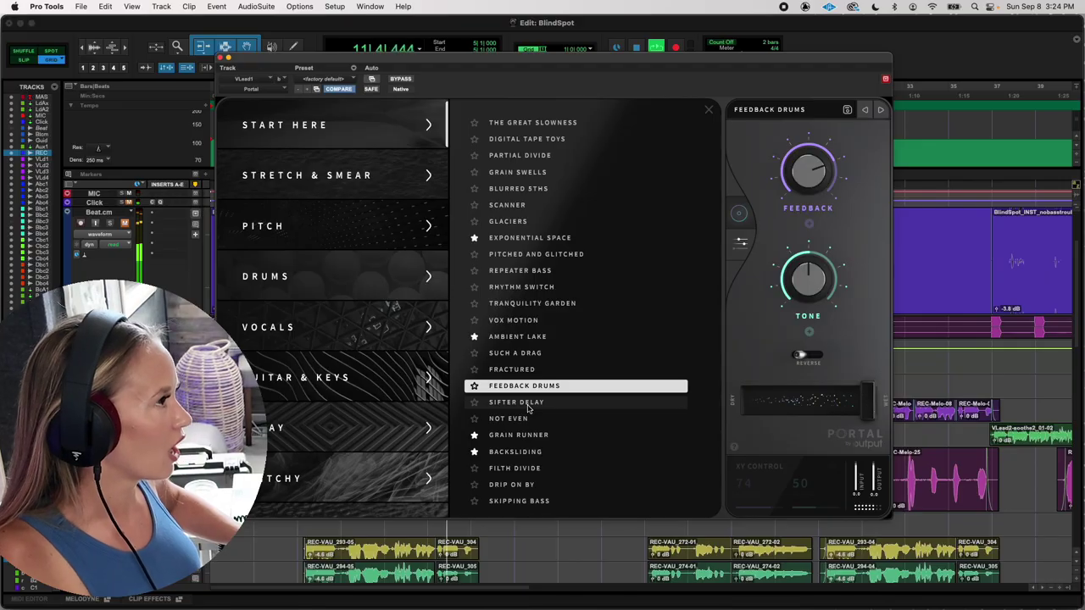
key("space")
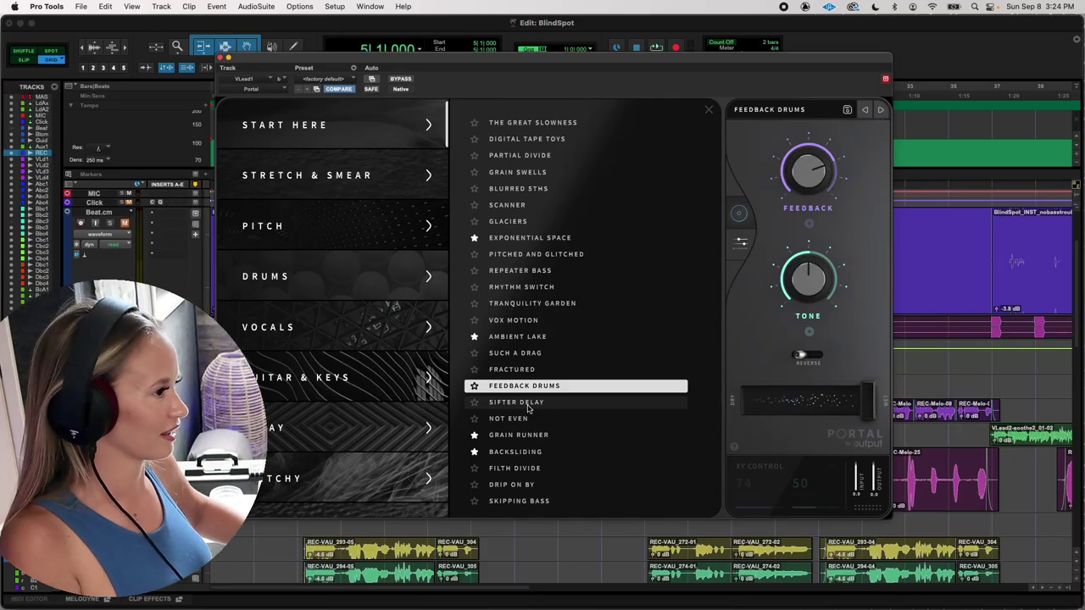
- Restart playback to audition the presets Sifter Delay, Not Even, Grain Runner and Backsliding, then stop
key("space")
left_click(529, 404)
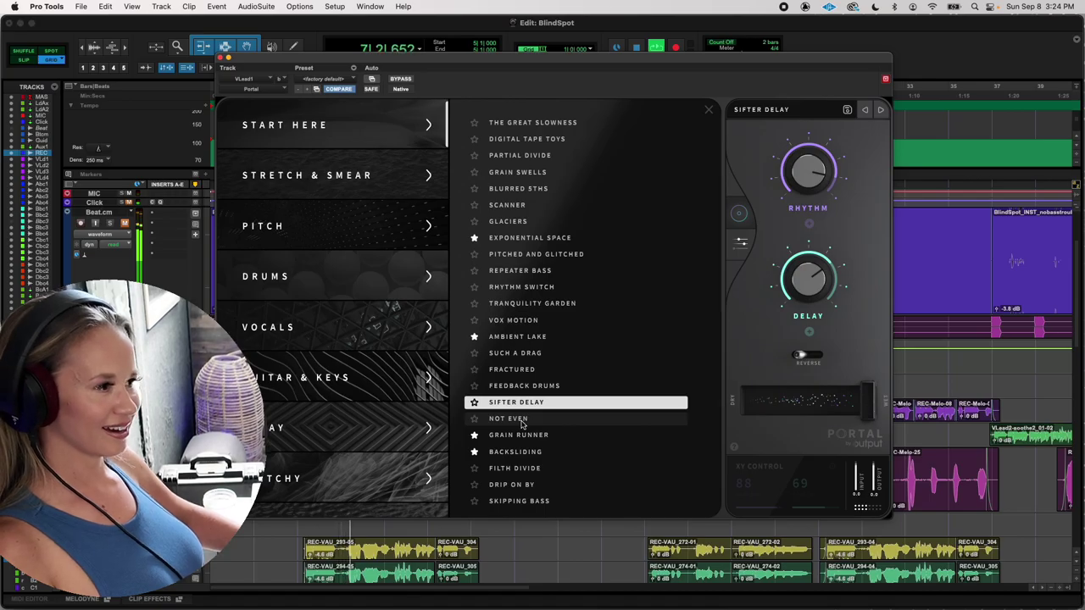
left_click(520, 419)
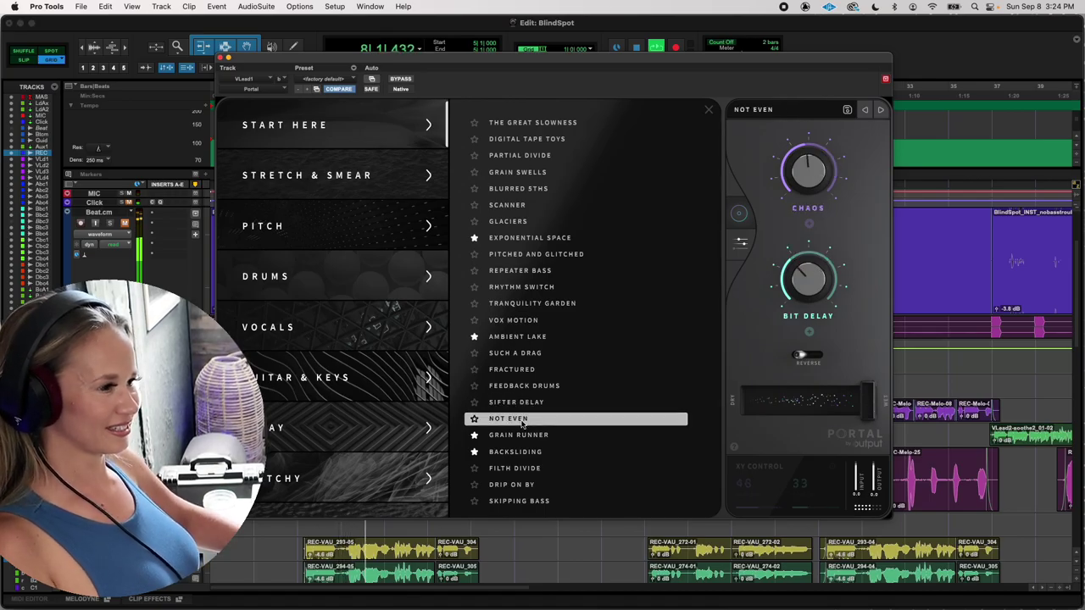
left_click(577, 438)
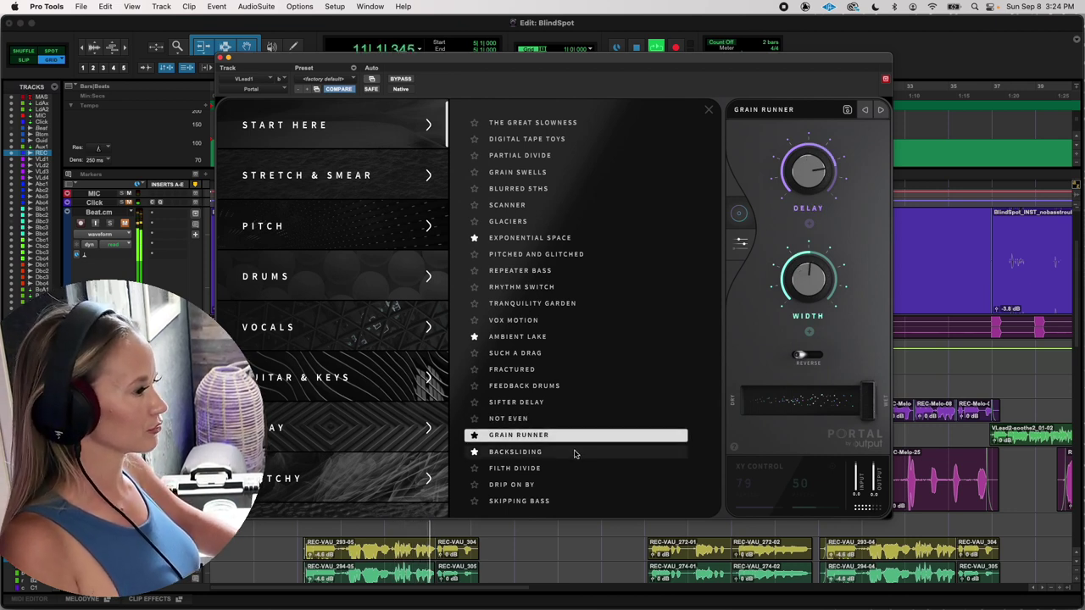
left_click(575, 453)
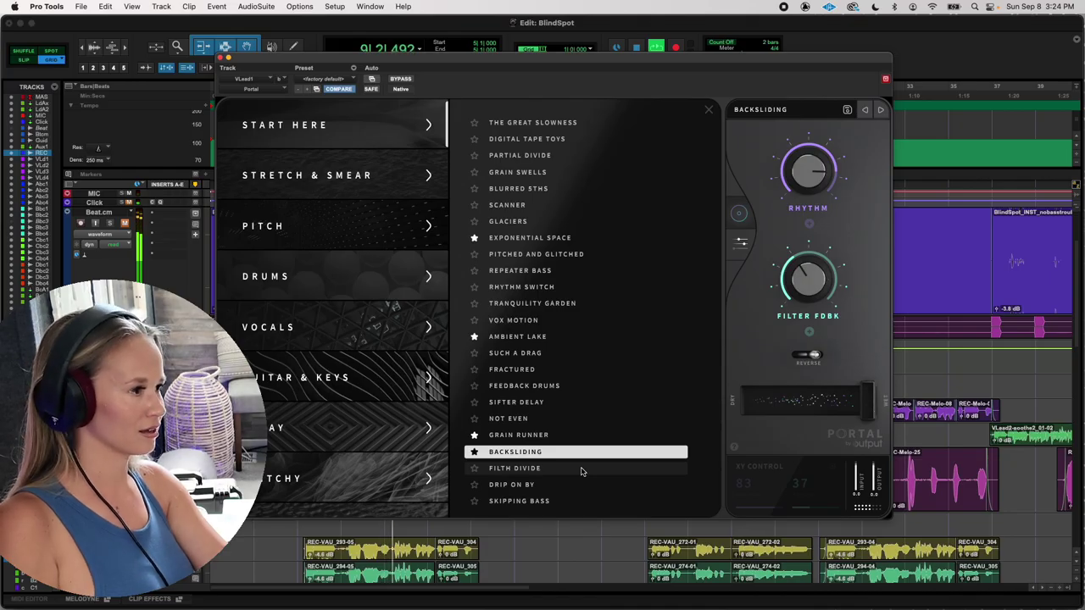
key("space")
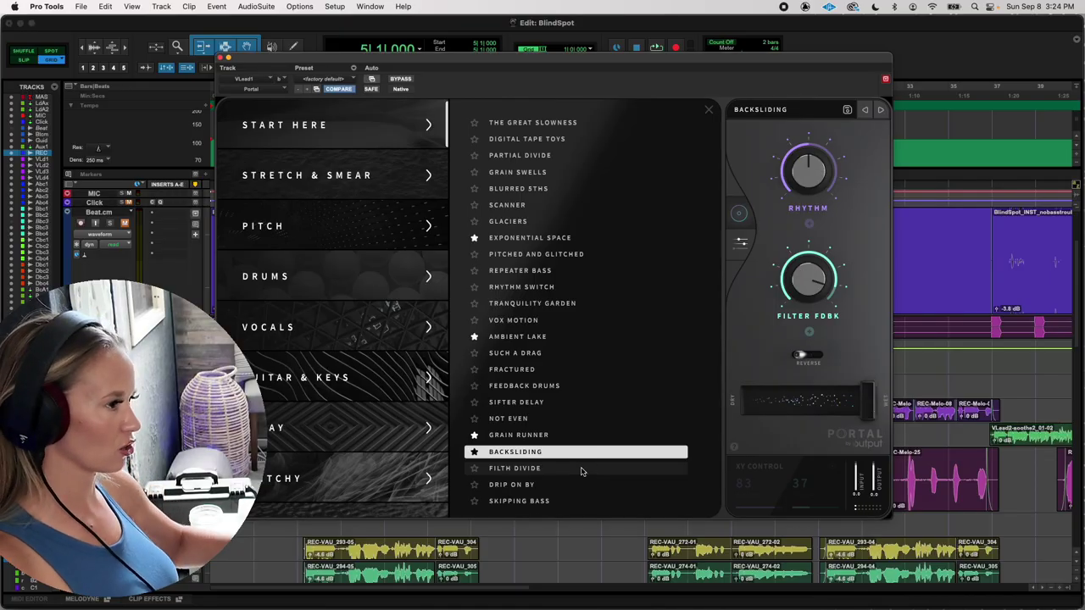
- Audition the last Start Here presets, Filth Divide, Drip On By and Skipping Bass, while the session plays
left_click(543, 468)
key("space")
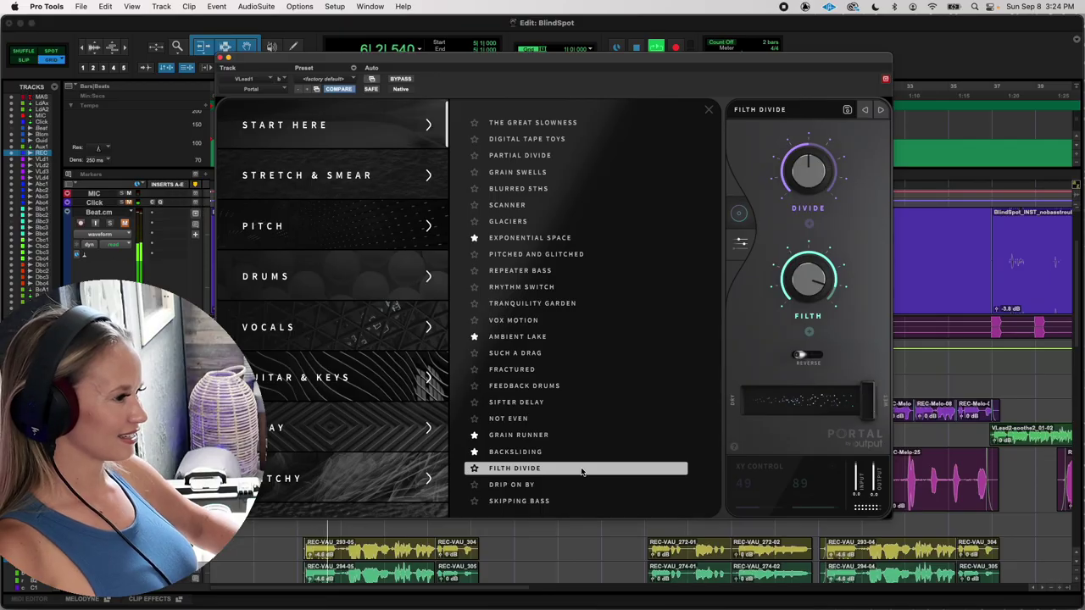
left_click(562, 485)
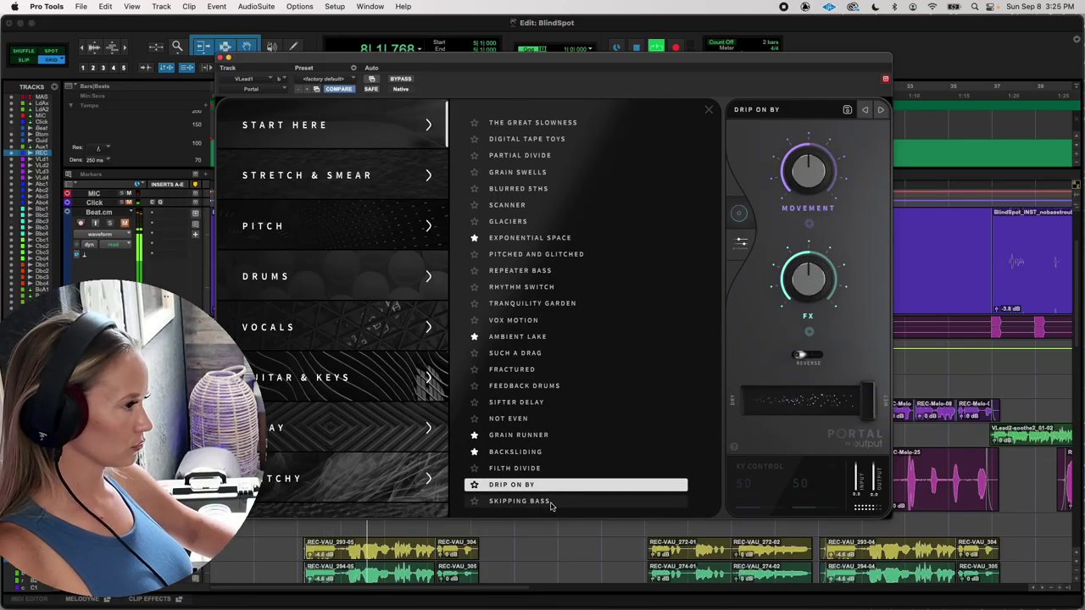
left_click(547, 502)
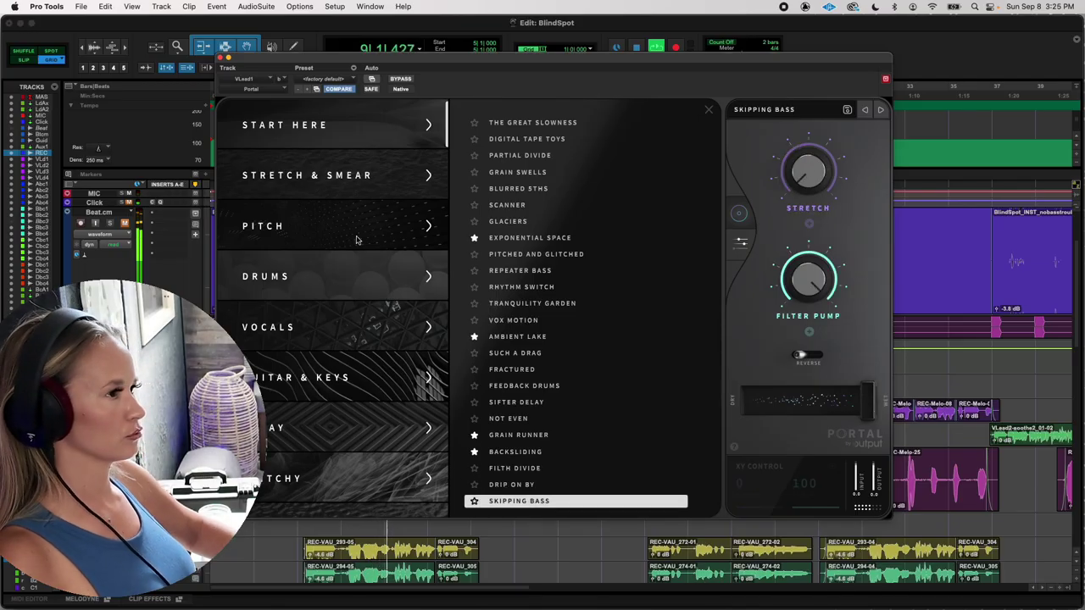
- Audition the Stretch & Smear presets in order from Down the Tube through No Edges on the playing vocal
scroll(361, 225, "down", 2)
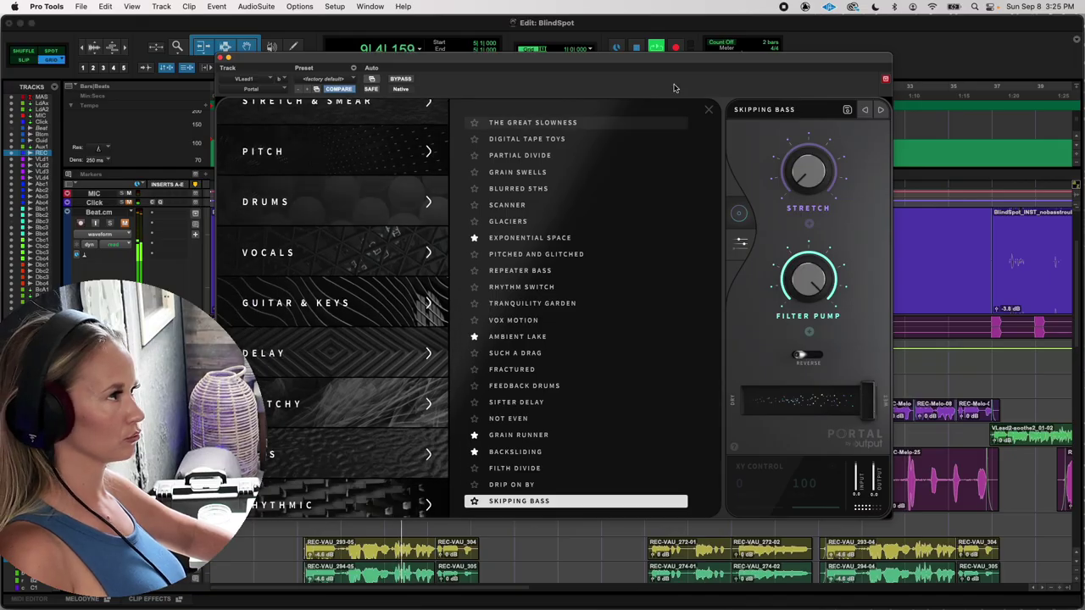
left_click(881, 111)
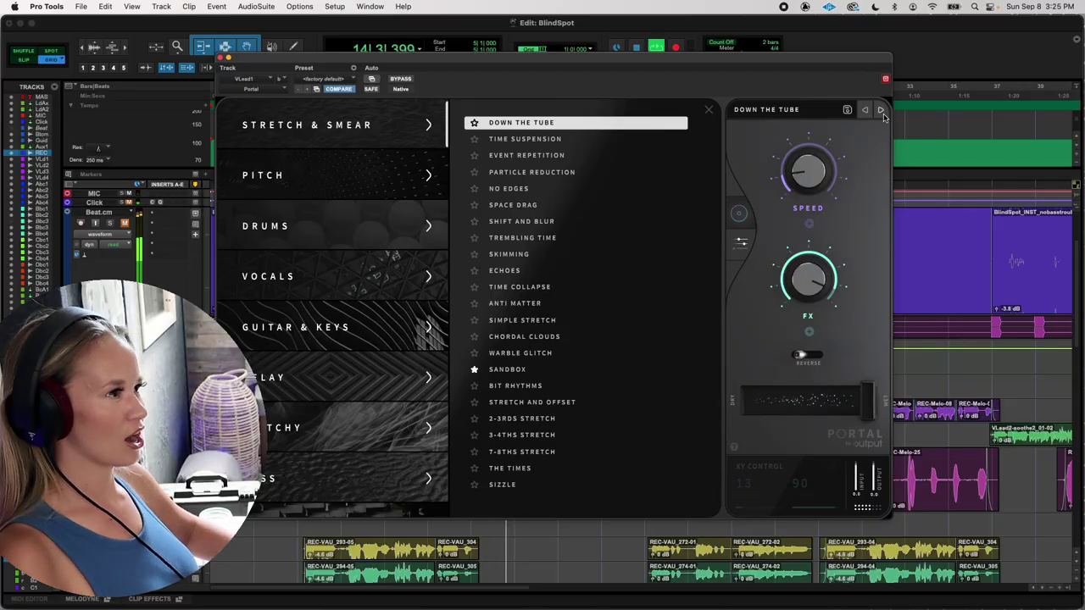
left_click(881, 111)
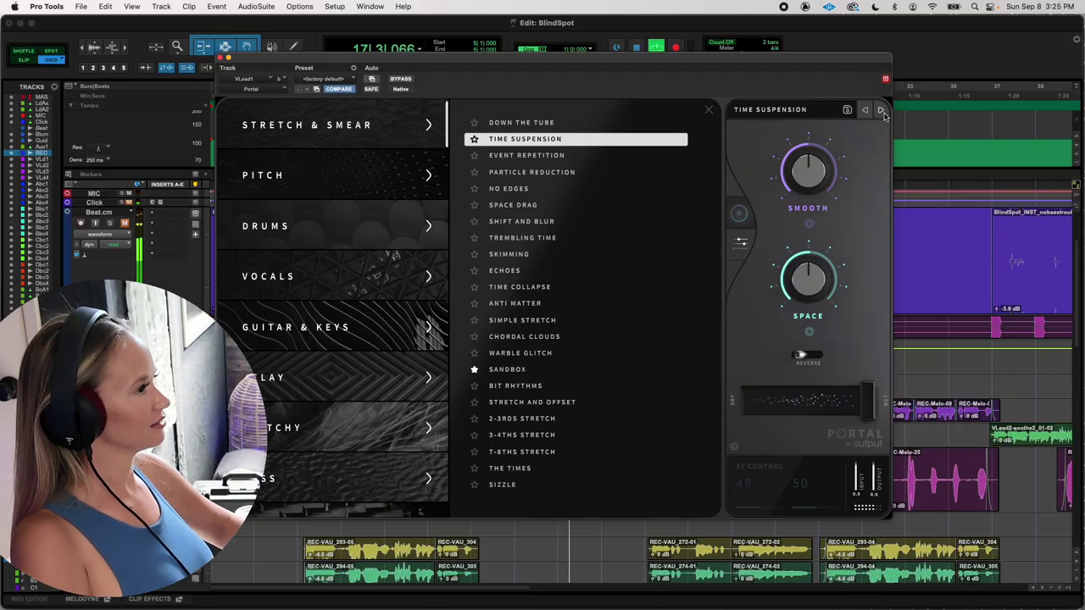
left_click(881, 111)
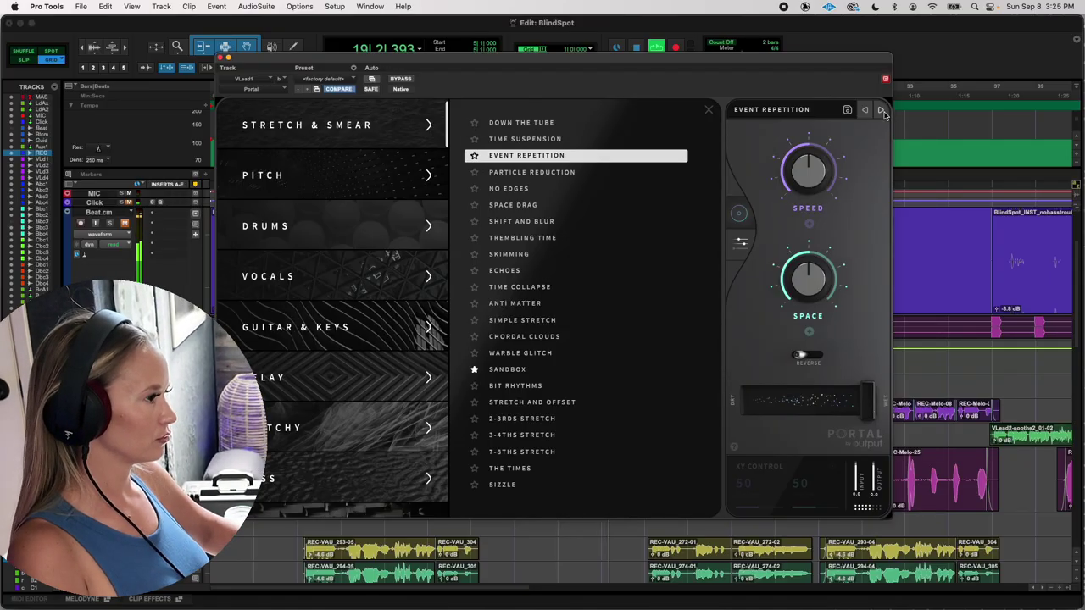
left_click(882, 111)
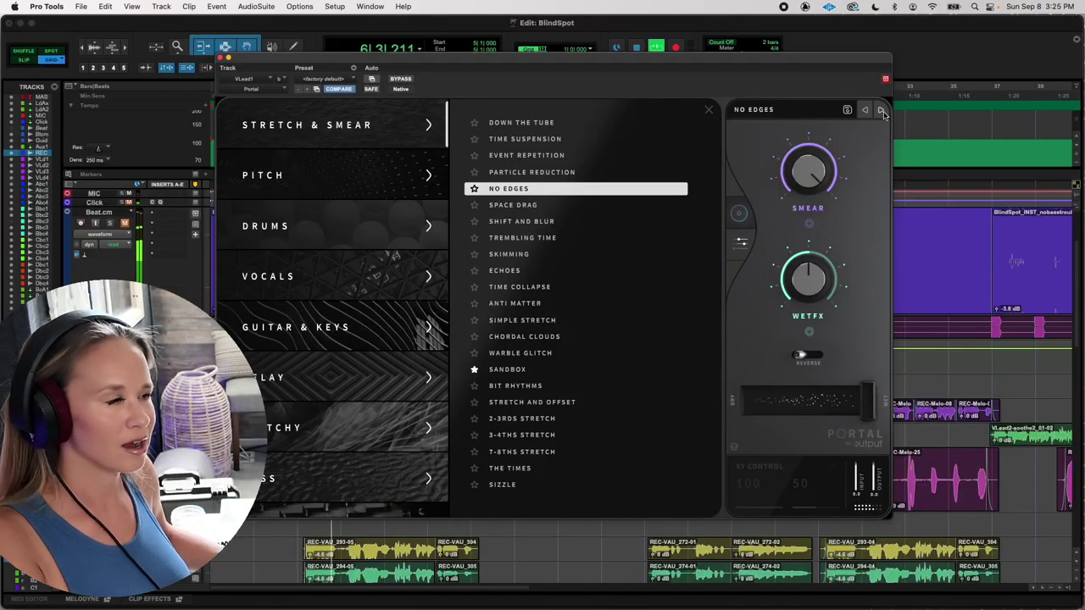
- Audition the Stretch & Smear presets Space Drag, Shift and Blur, Trembling Time and Skimming on the vocal
left_click(882, 112)
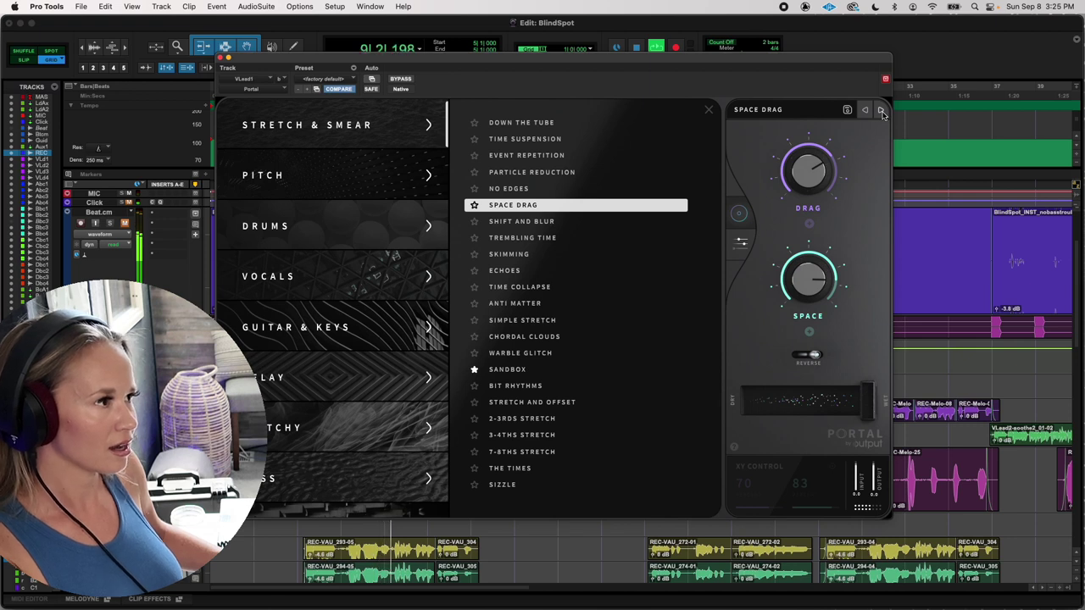
left_click(882, 113)
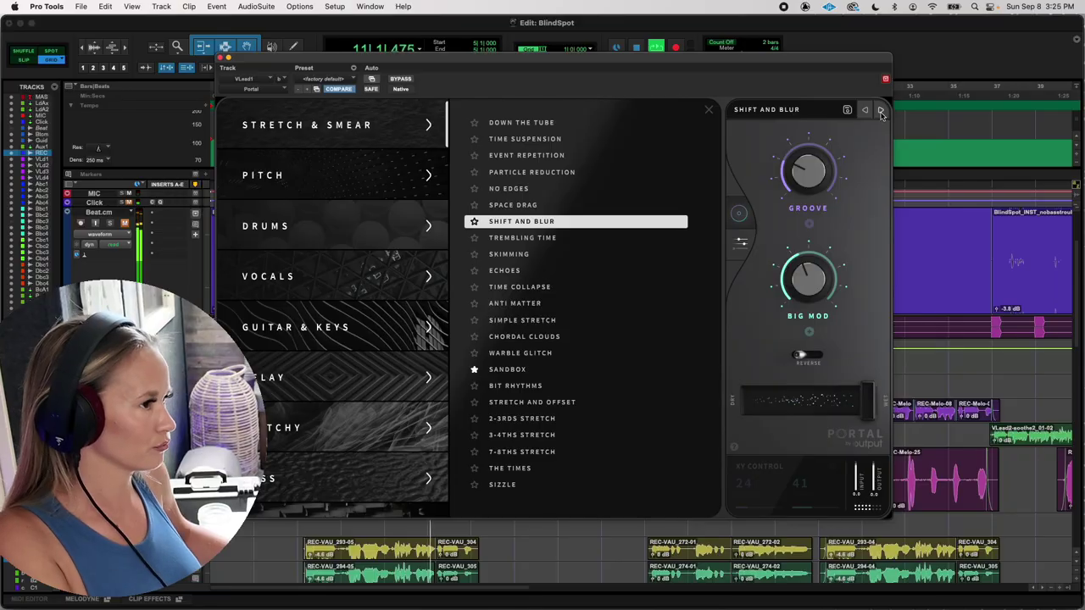
left_click(882, 113)
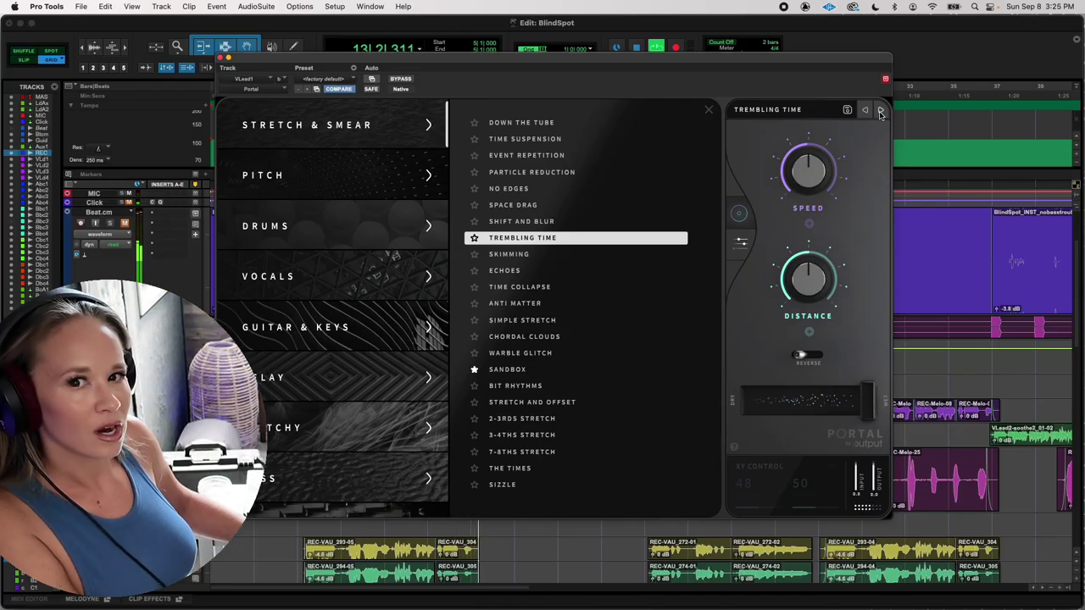
left_click(882, 112)
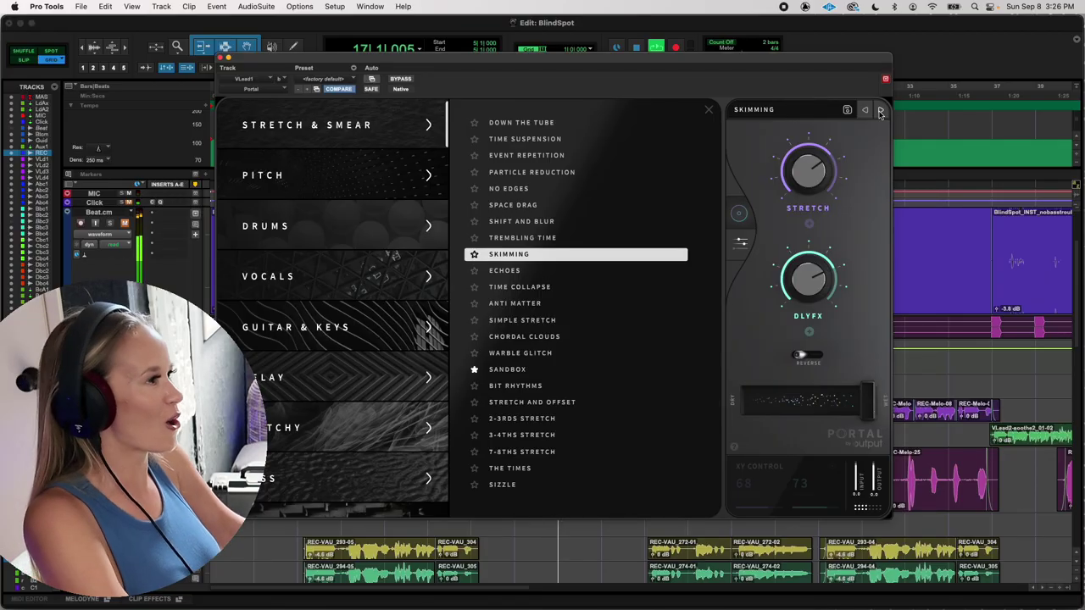
- Audition the Stretch & Smear presets Echoes, Time Collapse and Anti Matter while the session plays
left_click(881, 110)
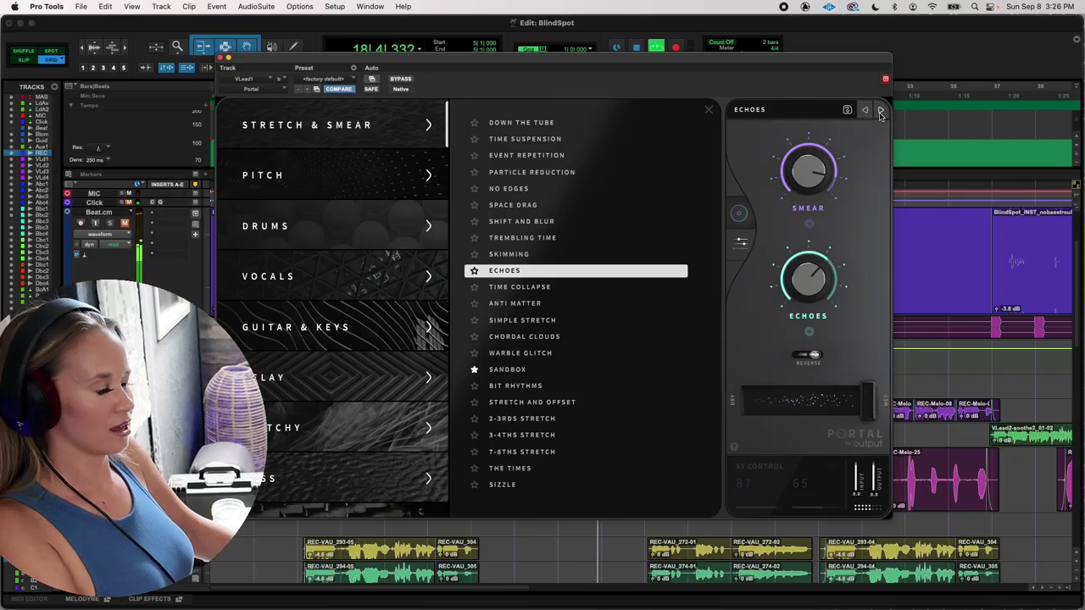
left_click(881, 110)
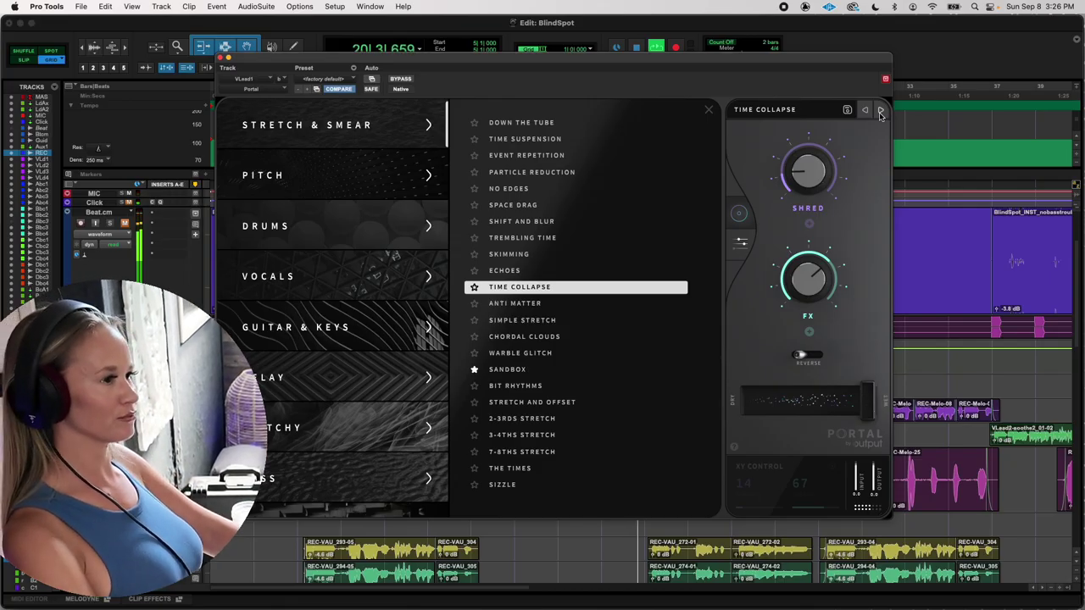
left_click(881, 110)
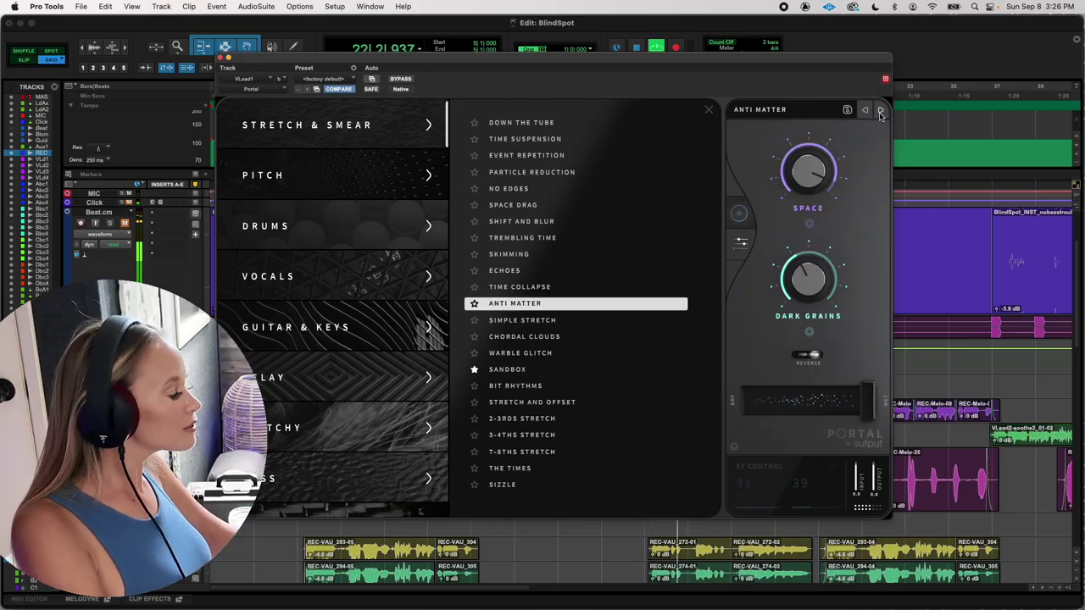
- Audition Simple Stretch and Chordal Clouds, mark Simple Stretch as a favorite, and stop playback
left_click(880, 111)
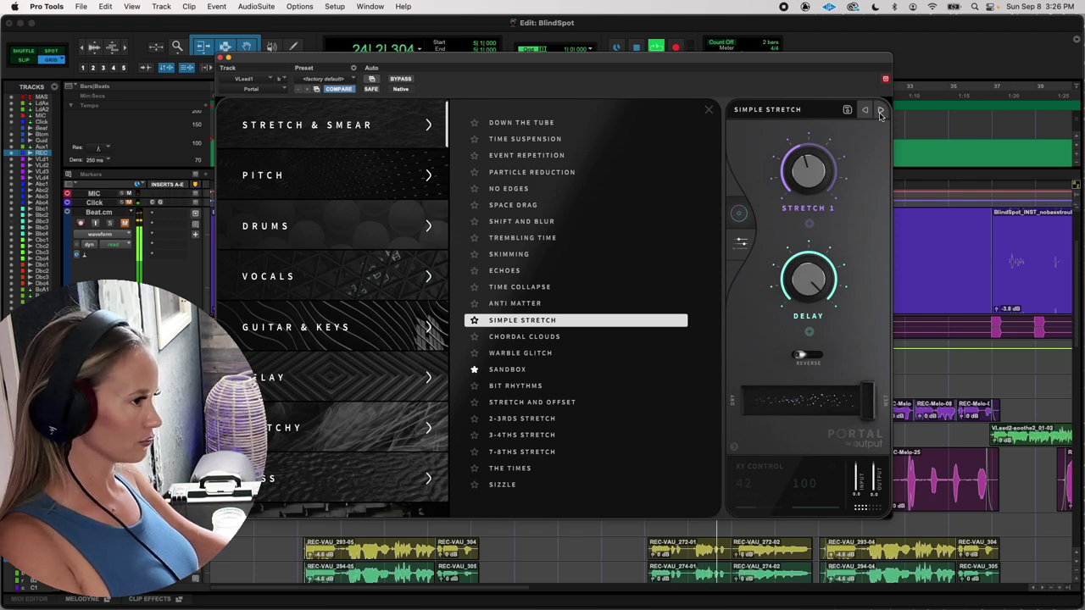
left_click(881, 111)
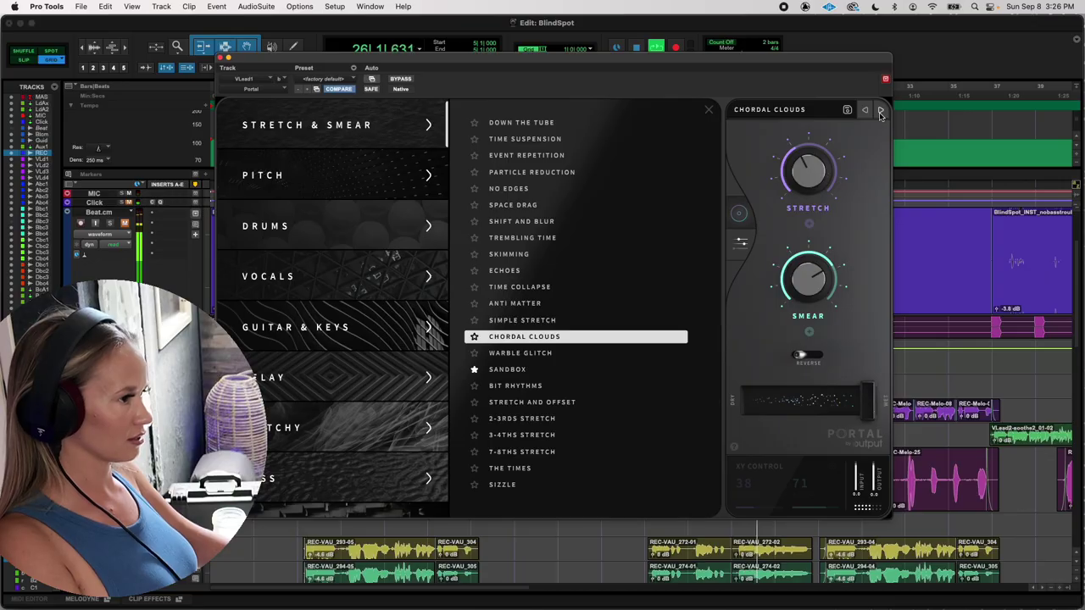
left_click(474, 319)
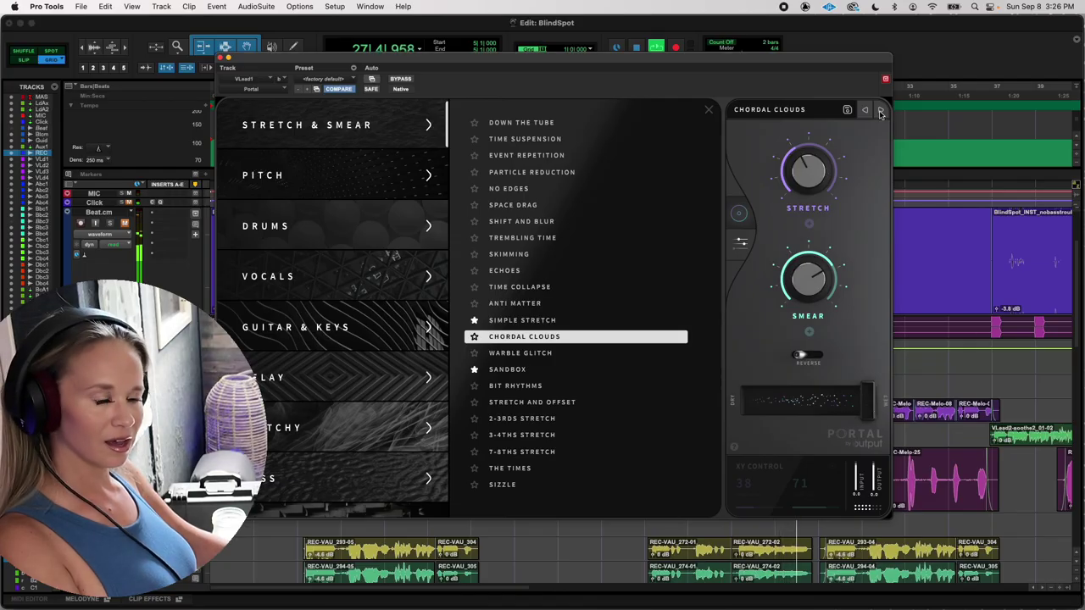
key("space")
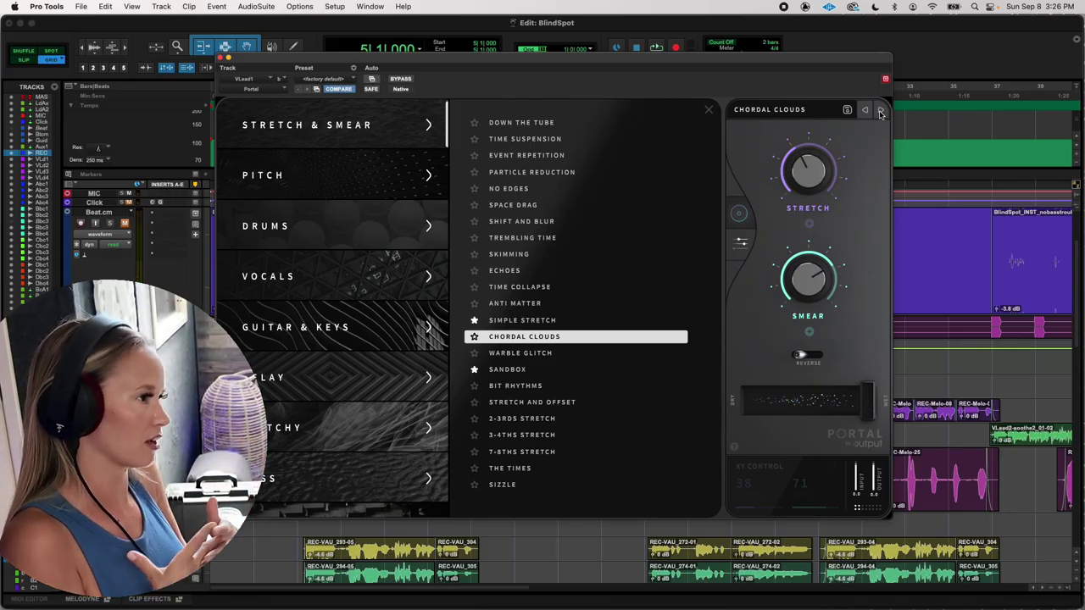
- Restart playback to audition the presets Warble Glitch, Sandbox, Bit Rhythms, Stretch and Offset, and 2-3rds Stretch
key("space")
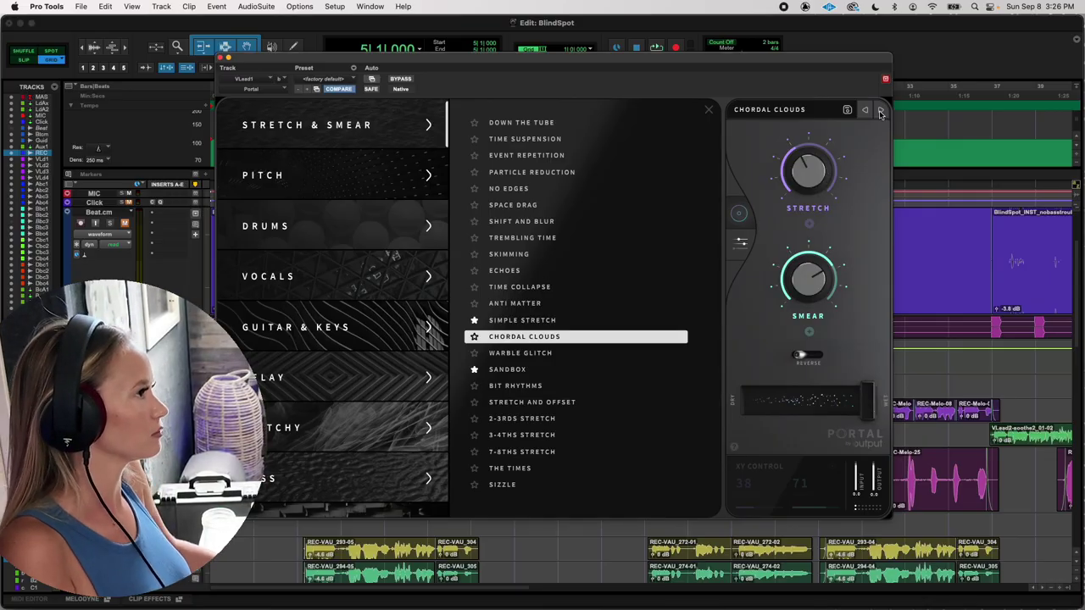
left_click(881, 111)
left_click(881, 111)
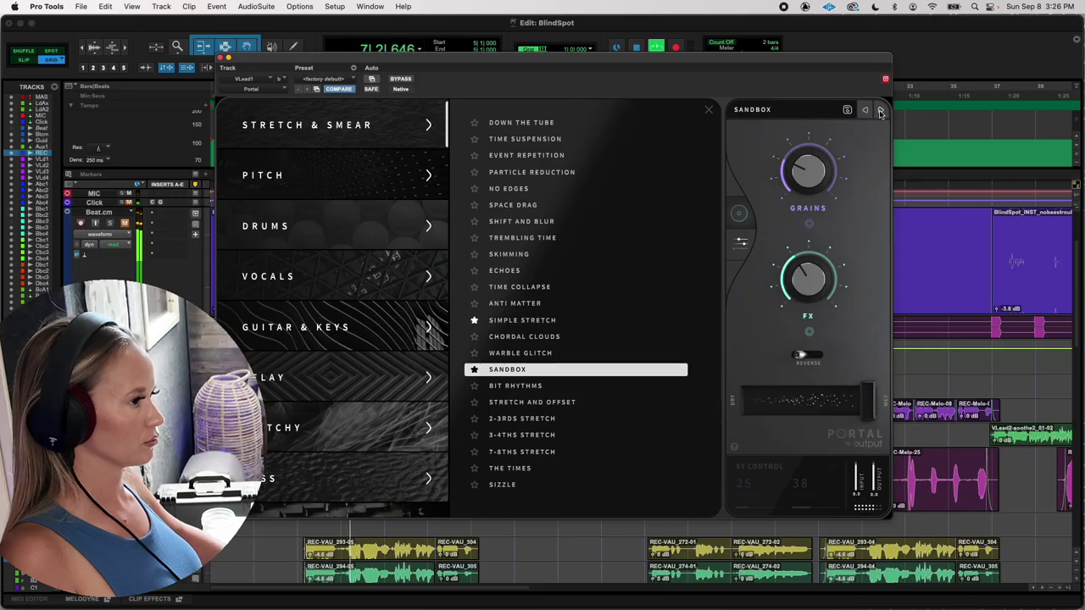
left_click(880, 111)
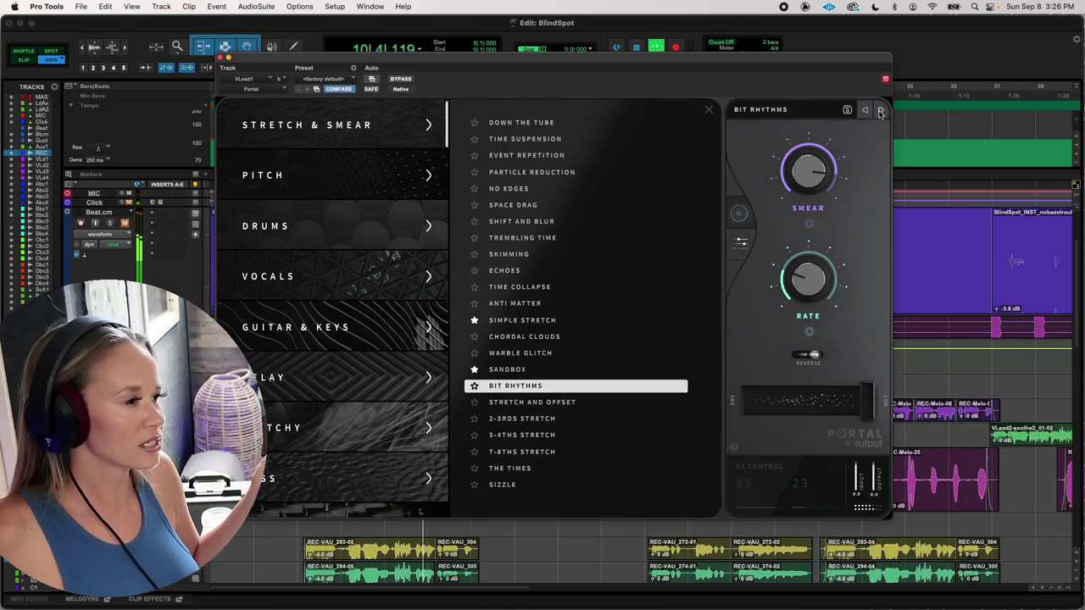
left_click(881, 111)
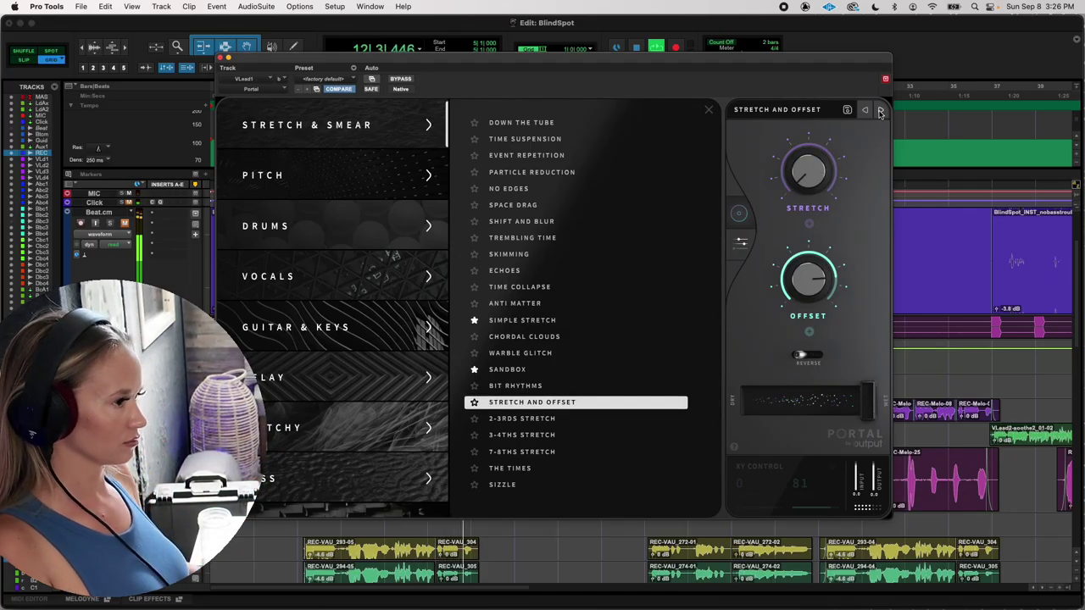
left_click(881, 111)
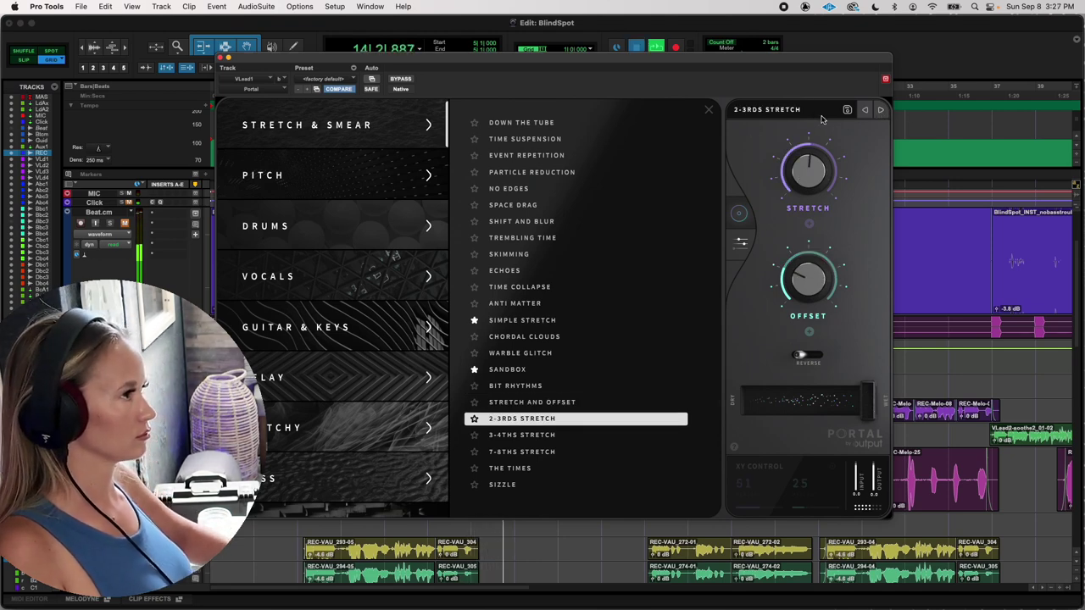
- Switch to the Glitchy presets and audition Metalize, Mutation and Iron Lords on the vocal
scroll(322, 254, "down", 3)
left_click(322, 198)
left_click(542, 370)
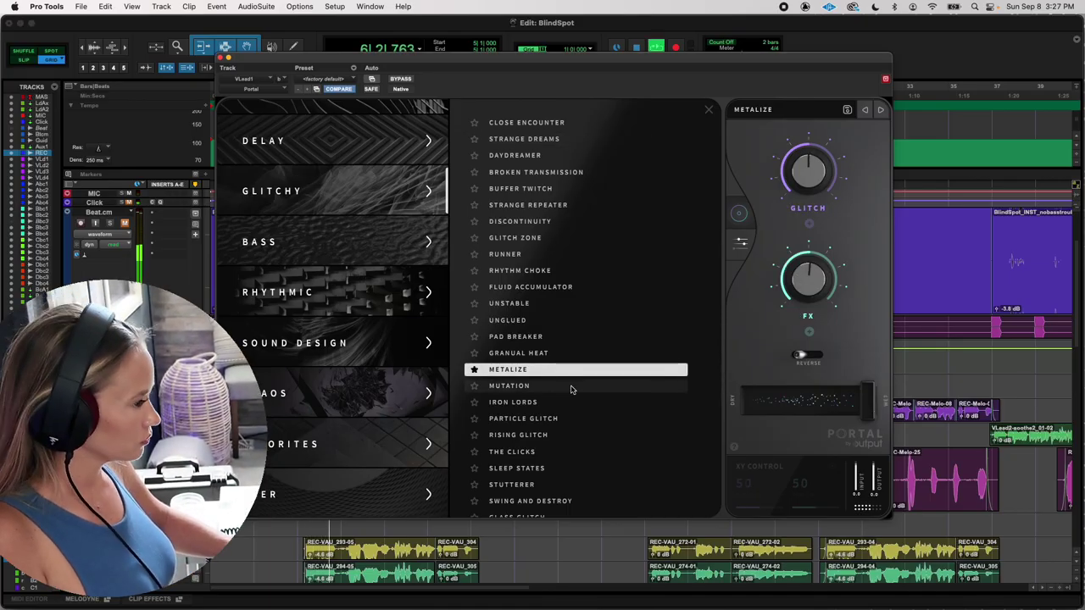
left_click(572, 387)
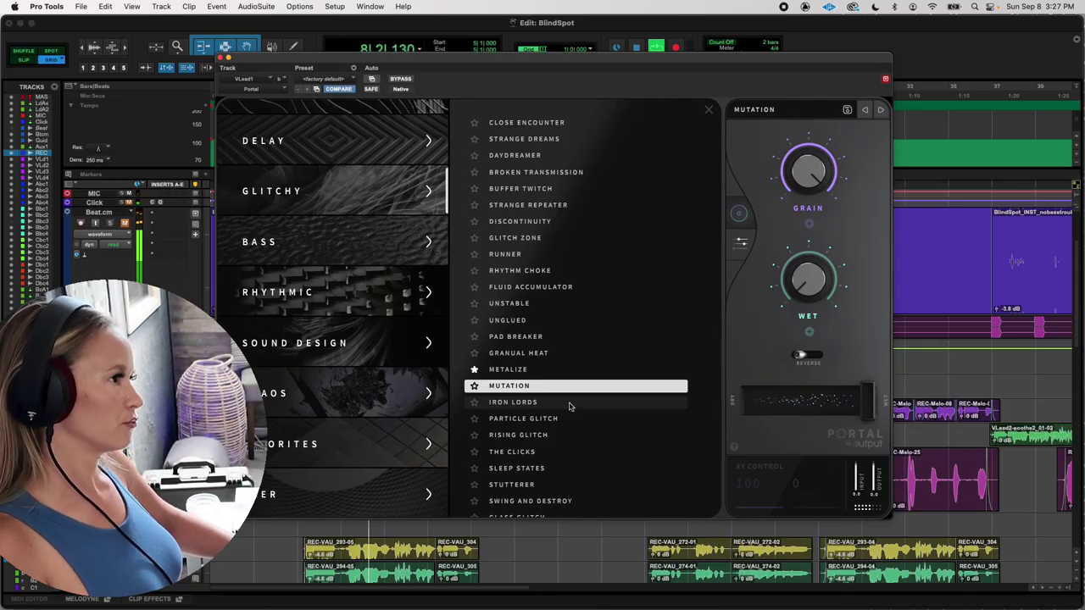
left_click(570, 405)
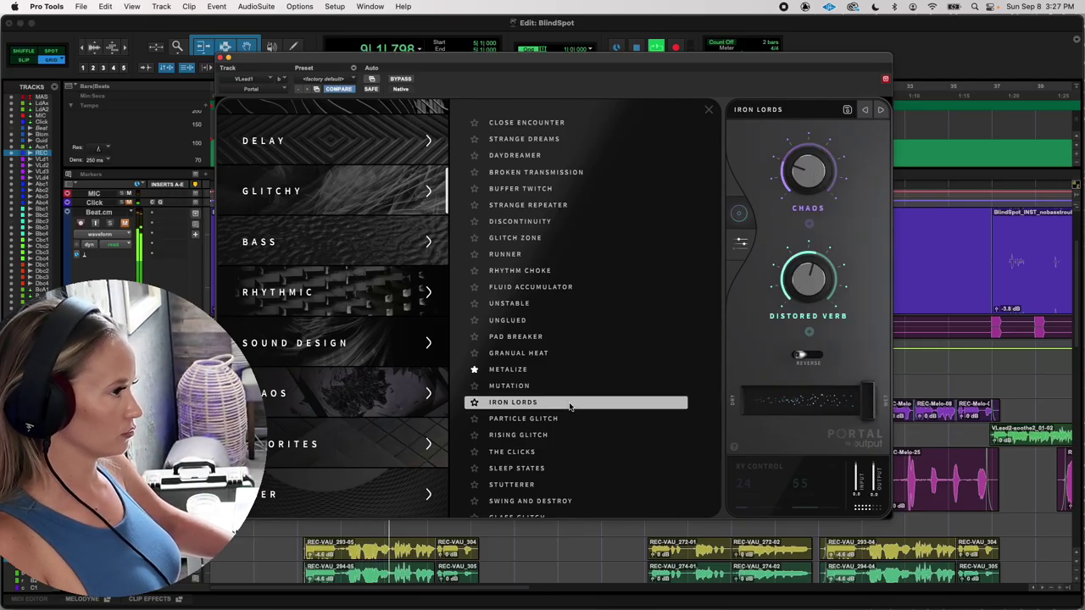
- Audition the Glitchy presets Particle Glitch, Rising Glitch, The Clicks and Glass Glitch while the session plays
left_click(583, 418)
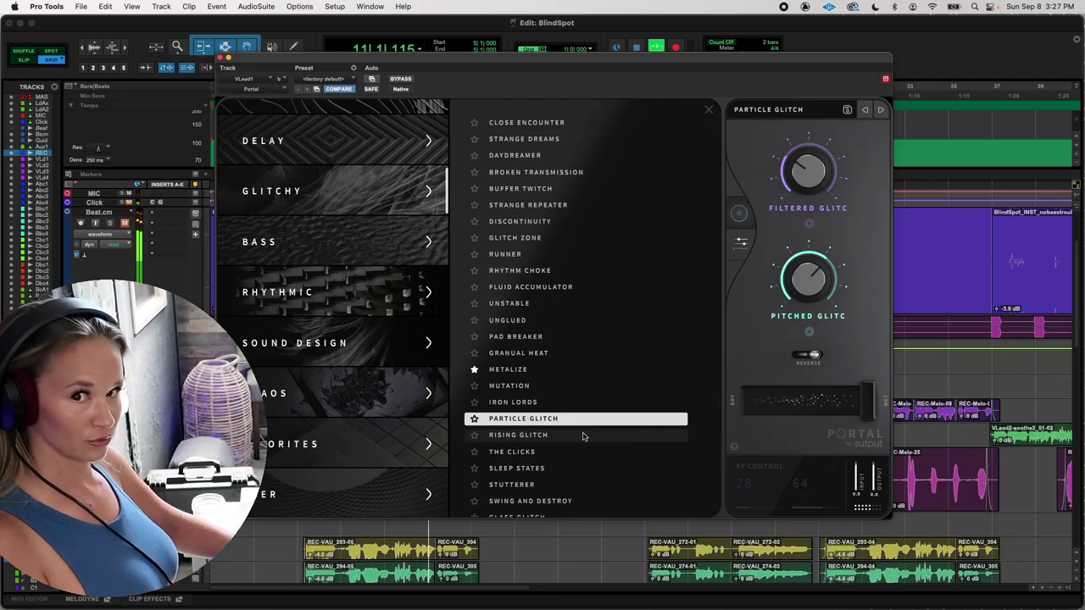
left_click(583, 435)
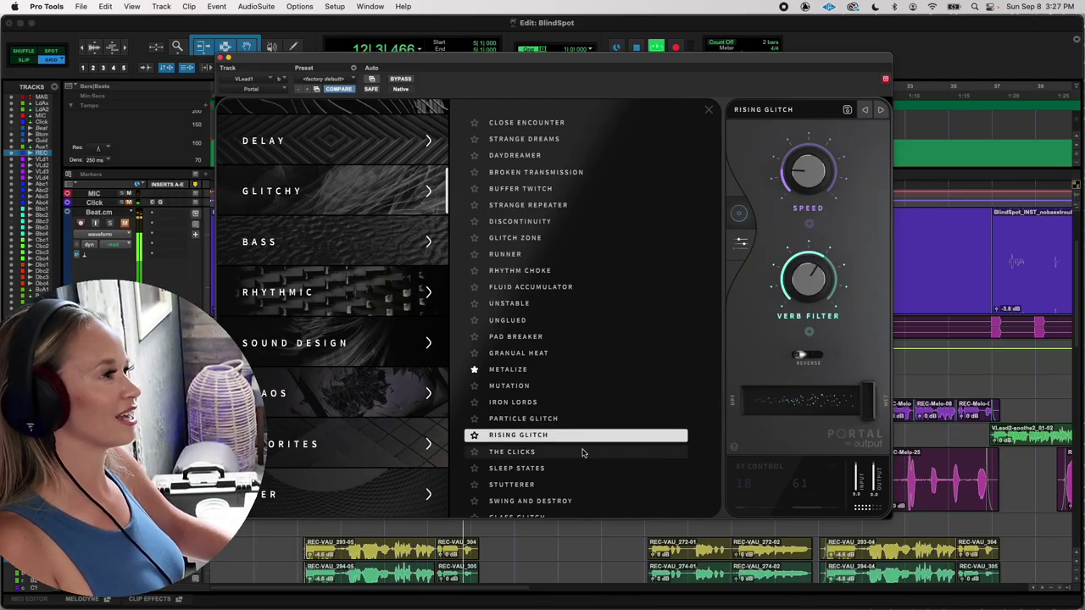
left_click(582, 452)
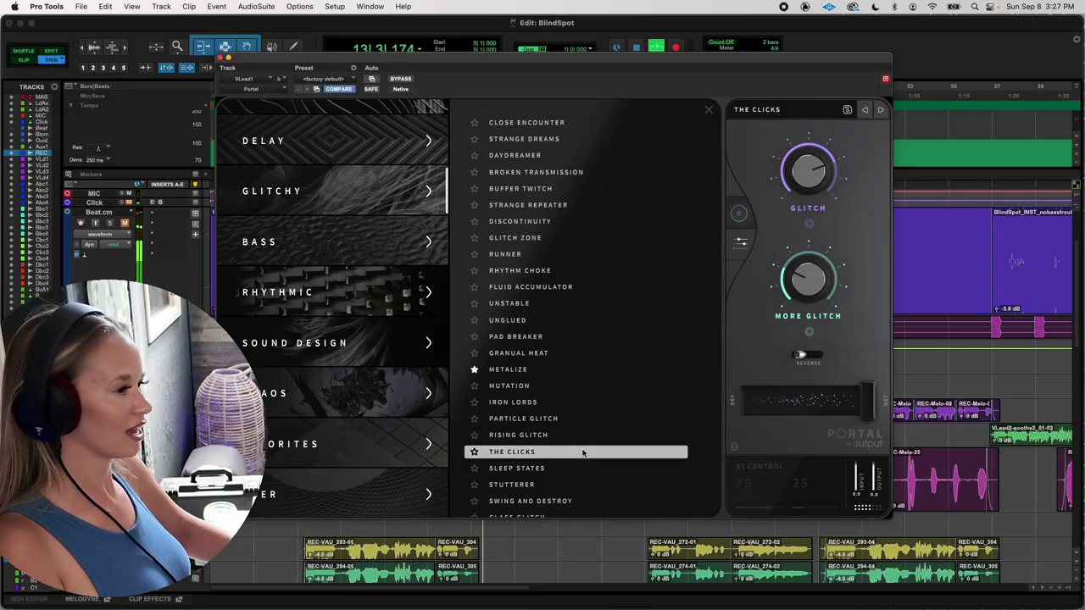
scroll(583, 466, "down", 1)
left_click(576, 493)
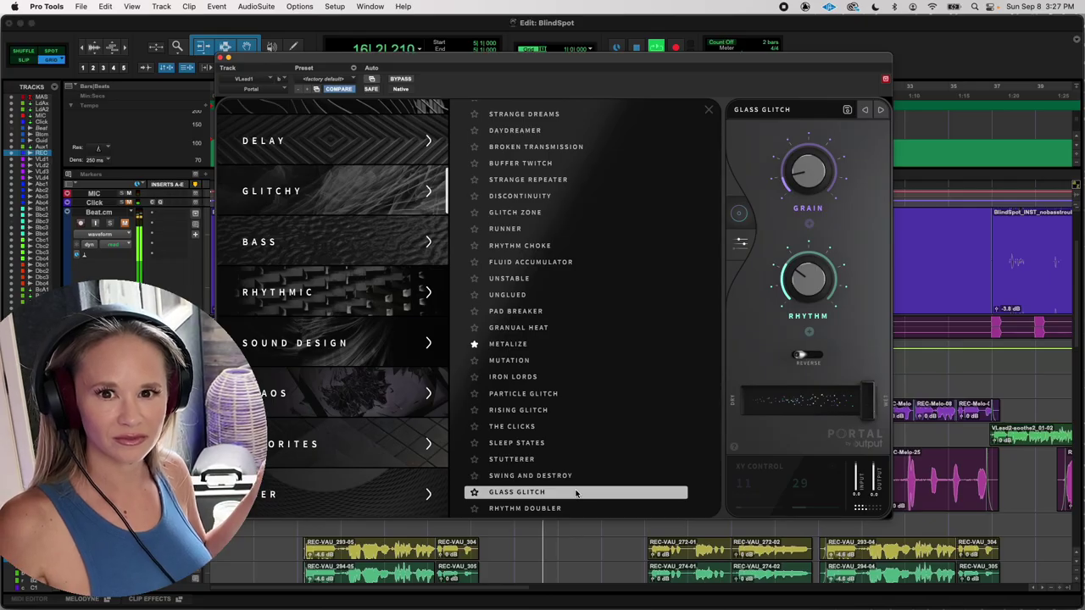
- Switch to the Sound Design presets and audition Swarm Redux, Murky Waters, Utter Destruction and Scraper
scroll(573, 340, "down", 10)
left_click(567, 123)
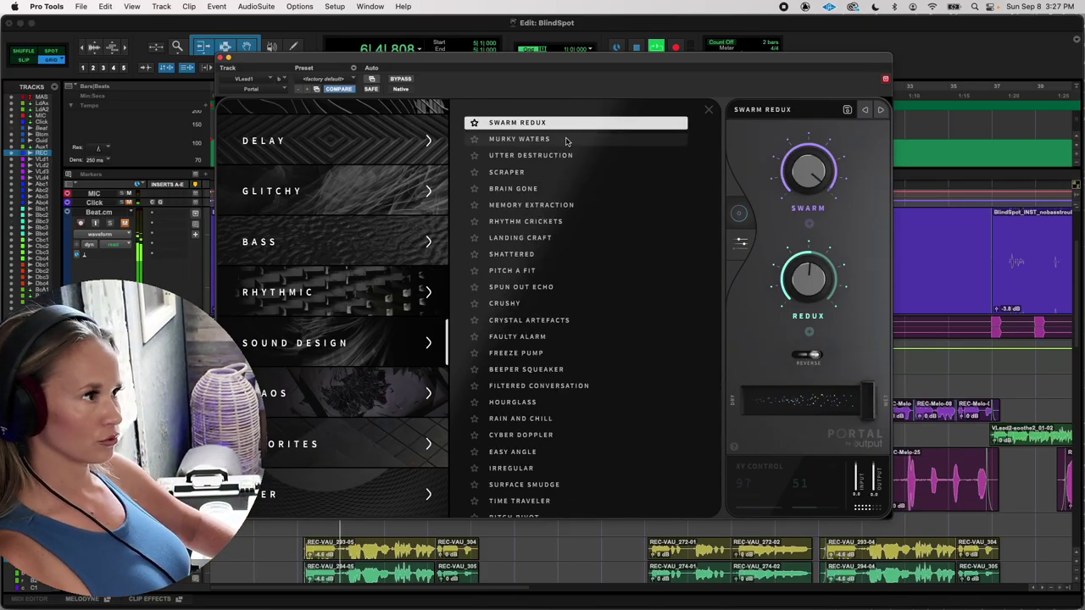
left_click(568, 140)
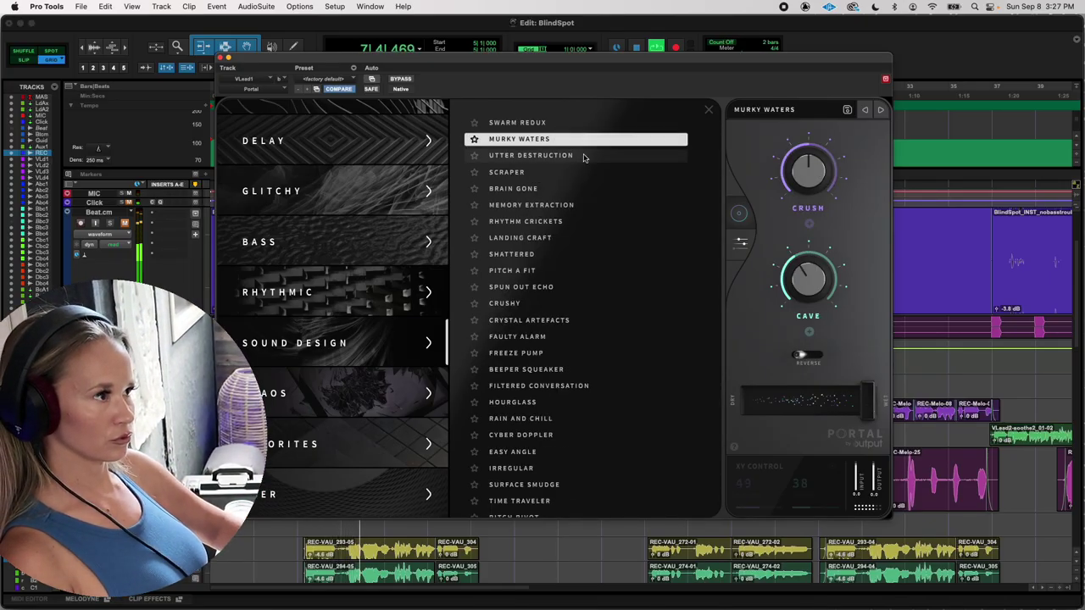
left_click(591, 156)
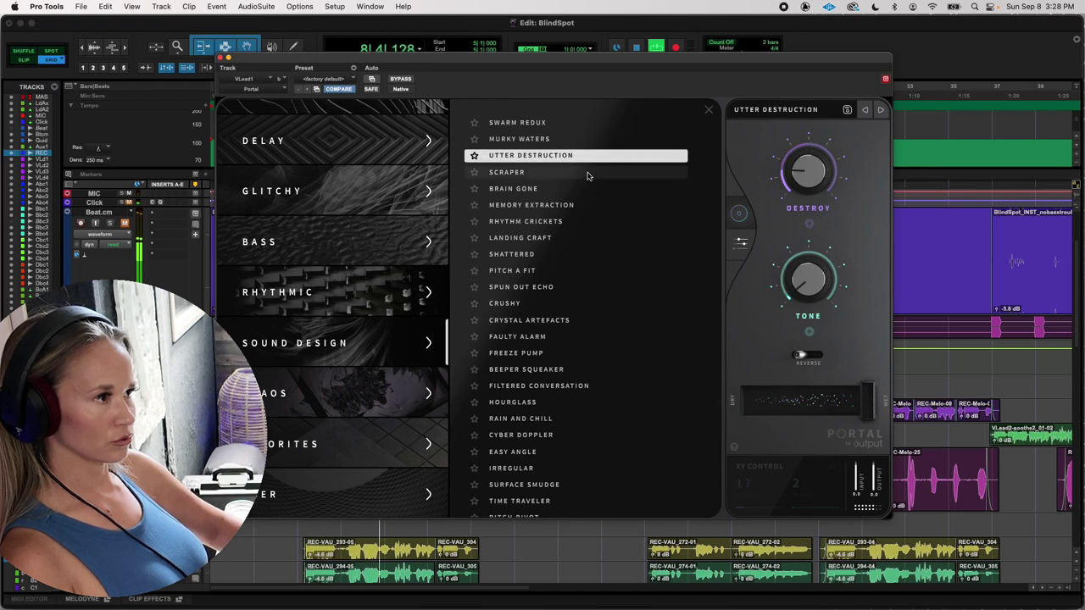
left_click(588, 174)
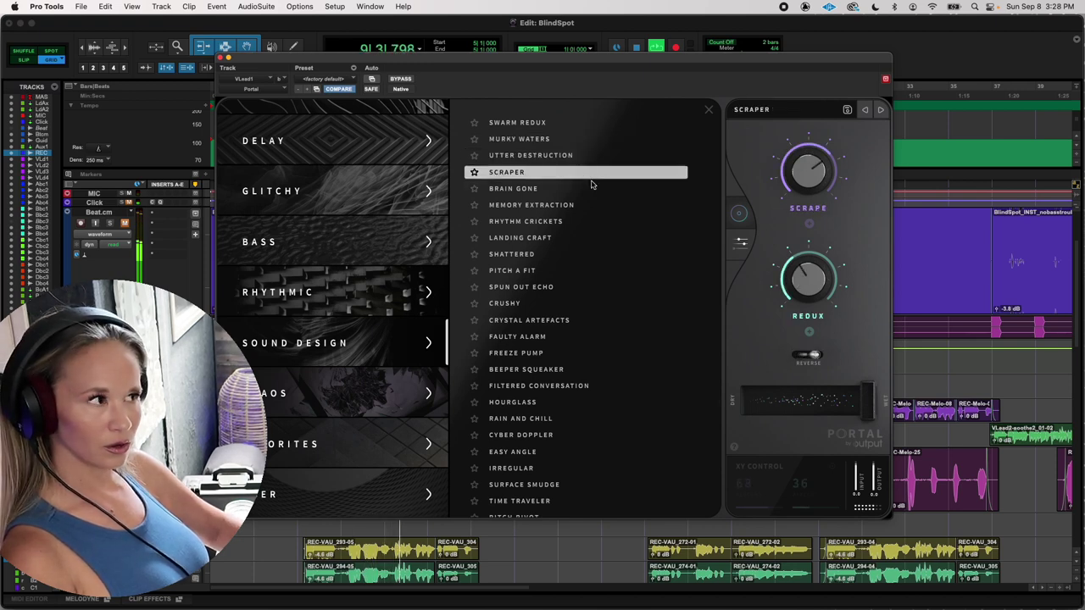
- Audition the Sound Design presets Brain Gone, Memory Extraction and Rhythm Crickets on the playing vocal
left_click(593, 190)
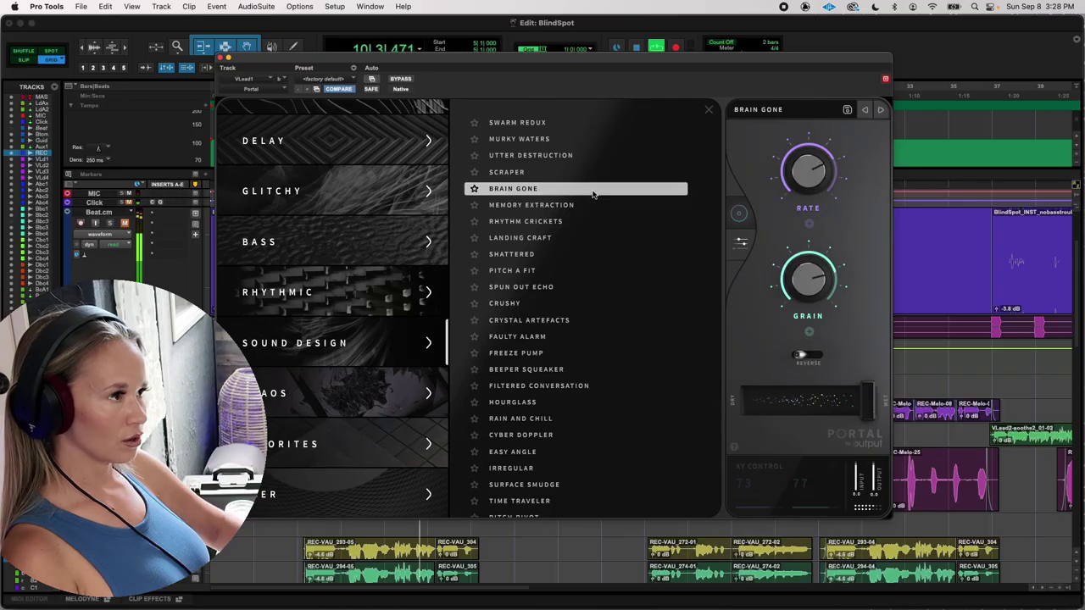
left_click(610, 206)
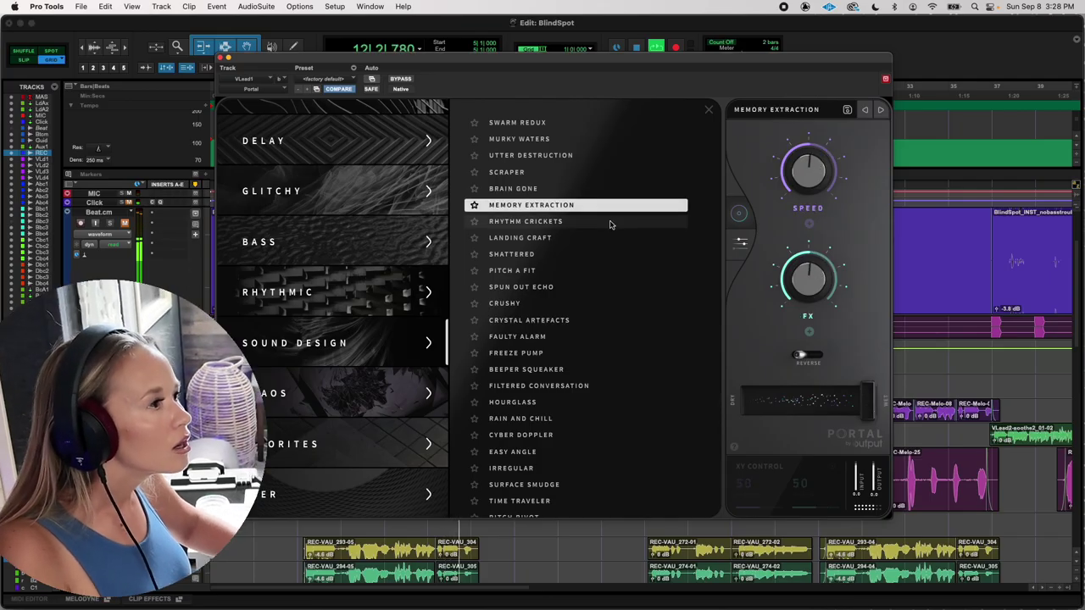
left_click(609, 222)
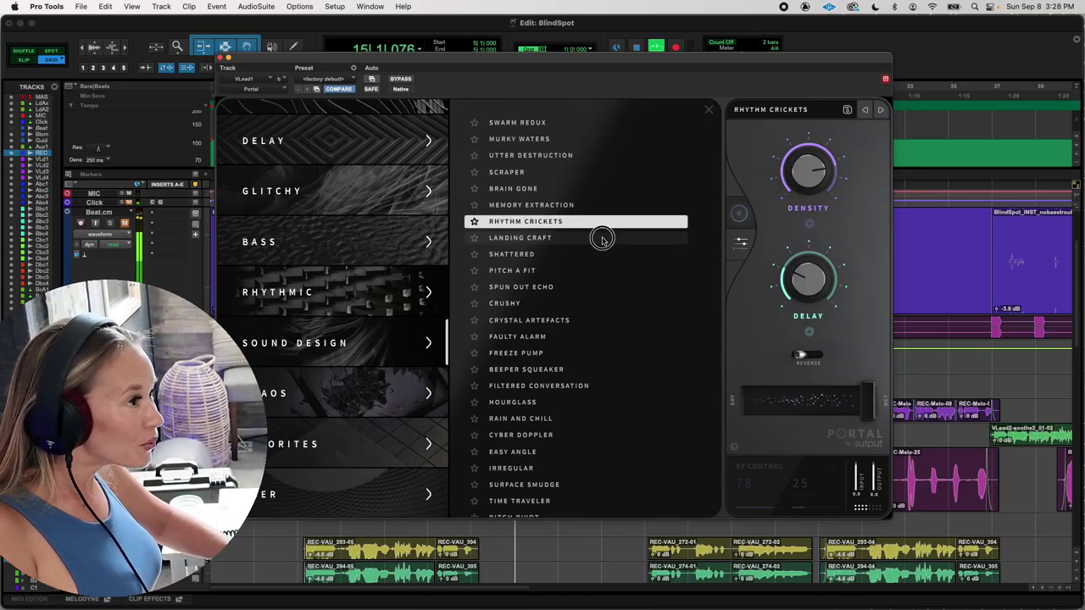
- Audition the Sound Design presets Landing Craft, Shattered, Pitch a Fit, Spun Out Echo and Crushy on the playing vocal
left_click(601, 238)
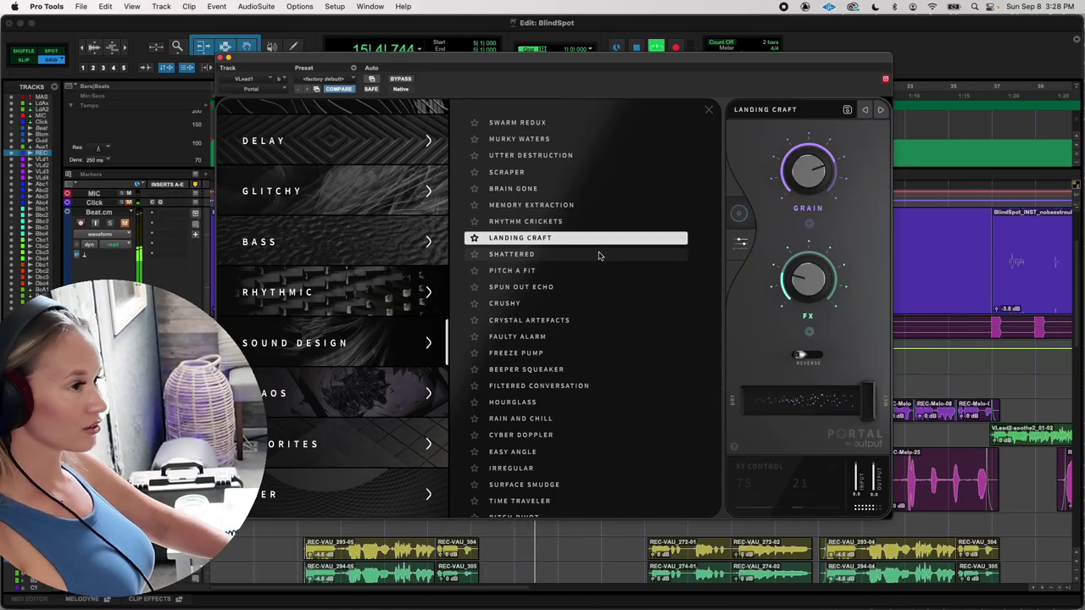
left_click(600, 255)
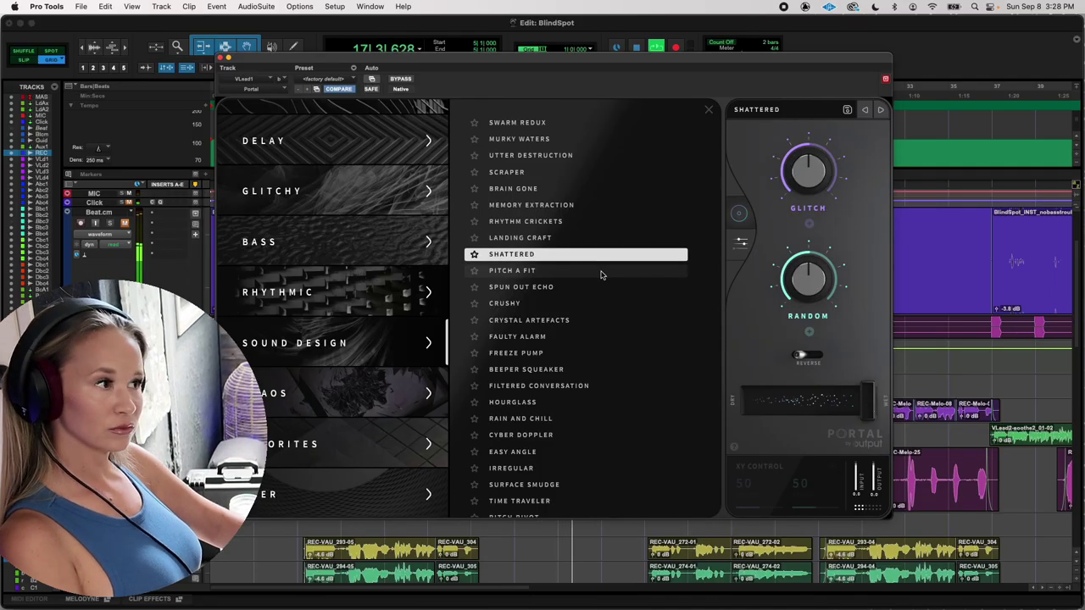
left_click(601, 272)
left_click(605, 287)
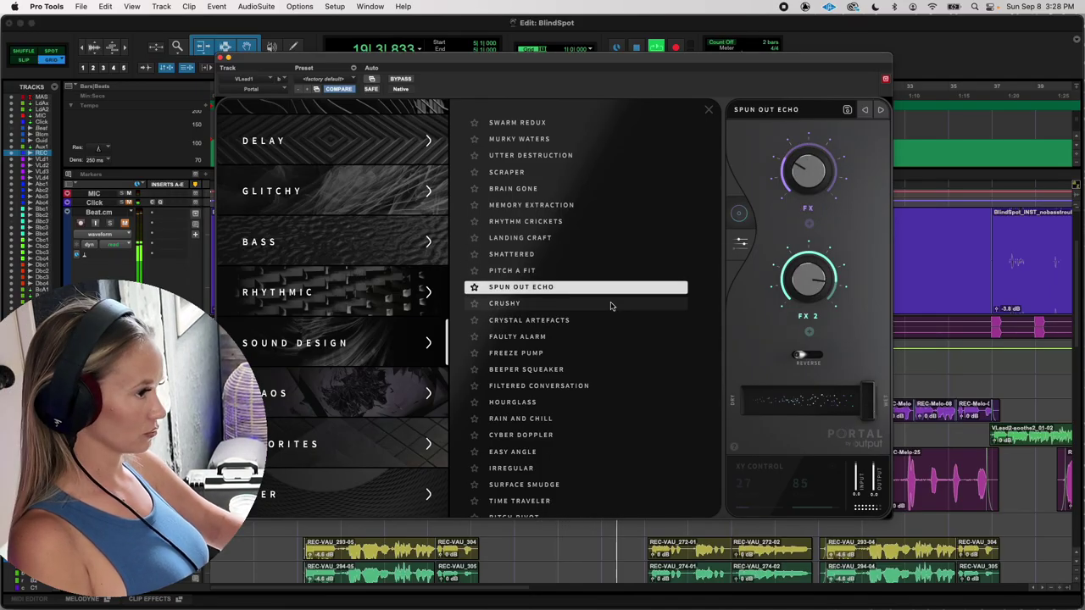
left_click(608, 304)
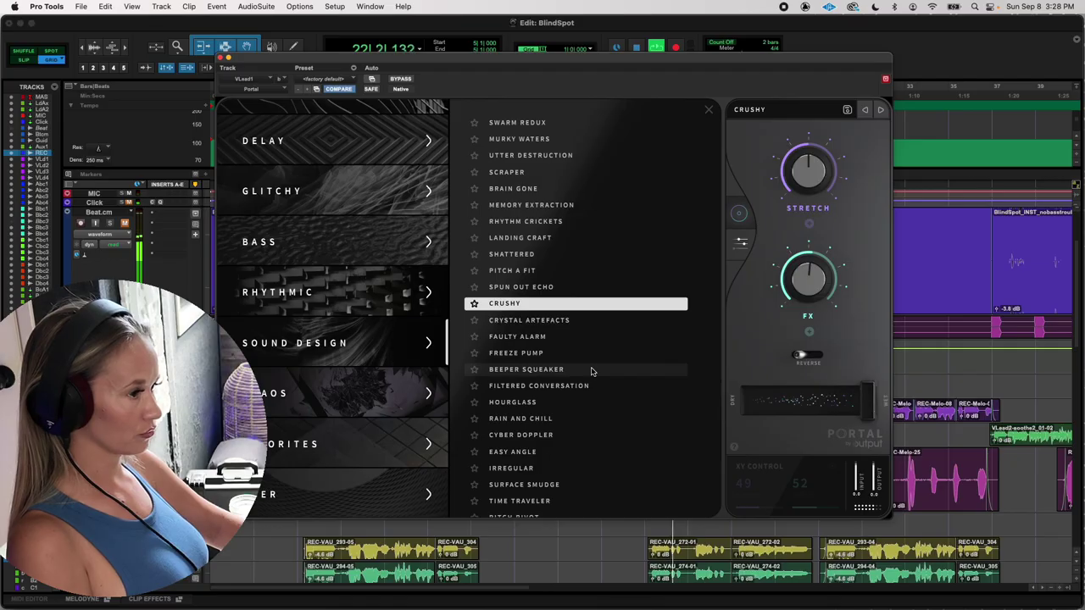
- Audition the Sound Design presets Beeper Squeaker, Hourglass, Pitch Pivot, Digi Fire and Pocket Calculator, finishing by stopping playback
left_click(592, 371)
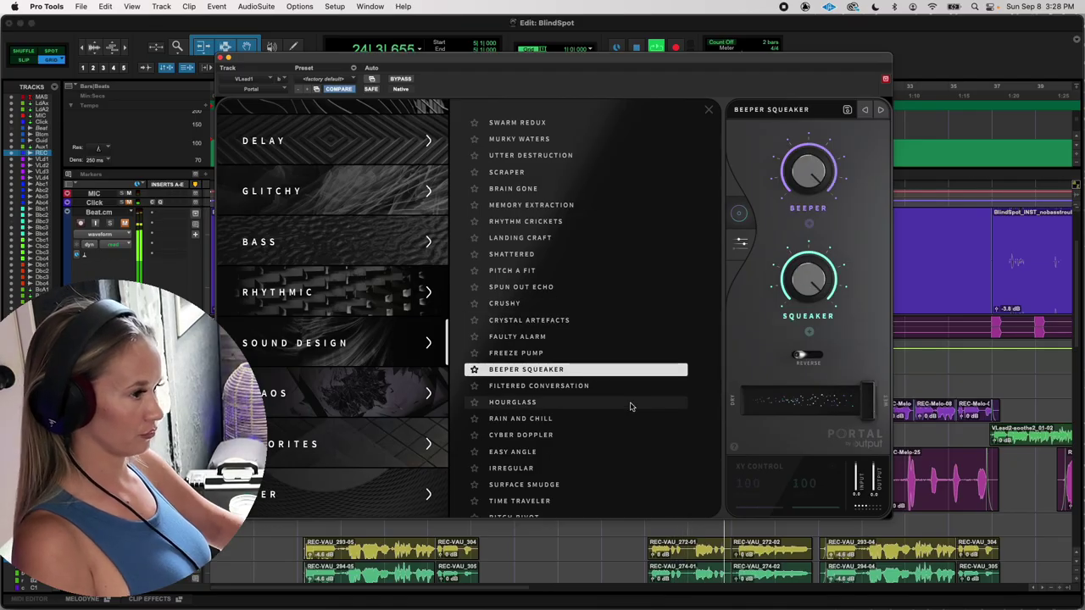
left_click(623, 403)
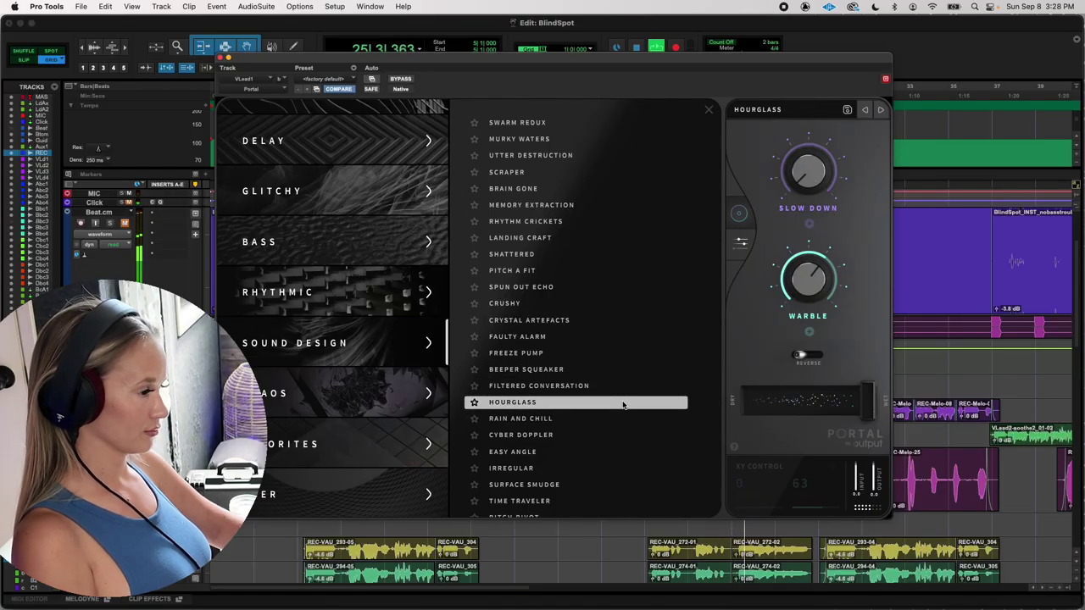
scroll(619, 417, "down", 3)
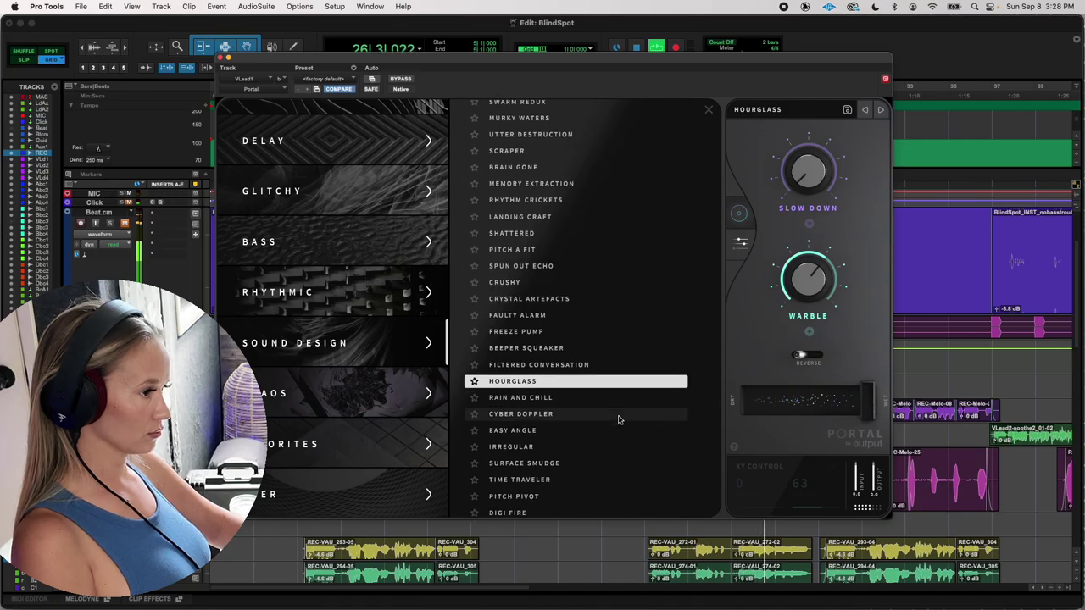
left_click(602, 463)
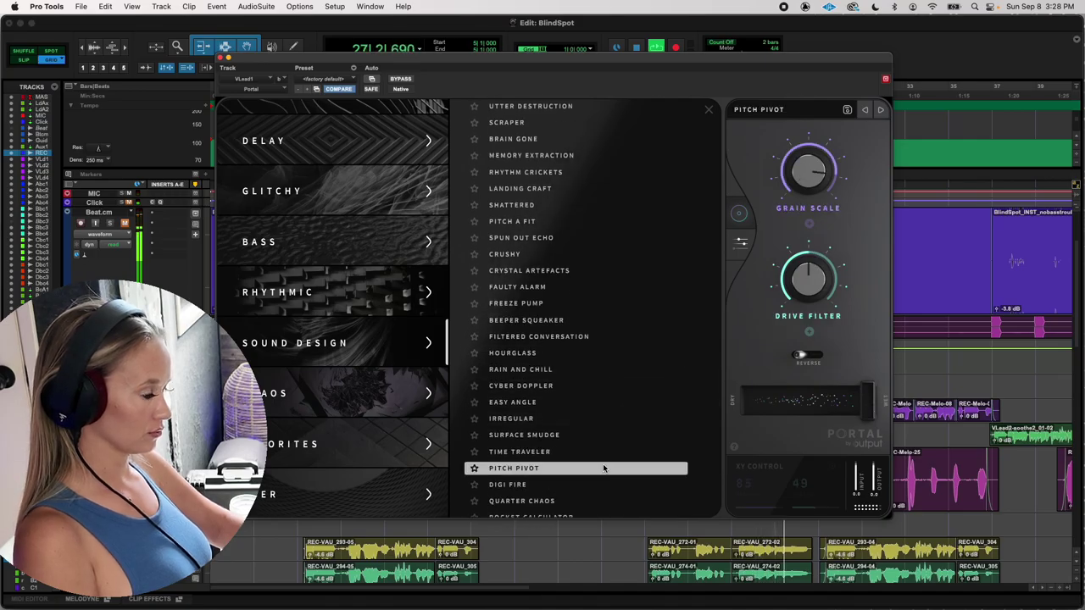
scroll(603, 466, "down", 1)
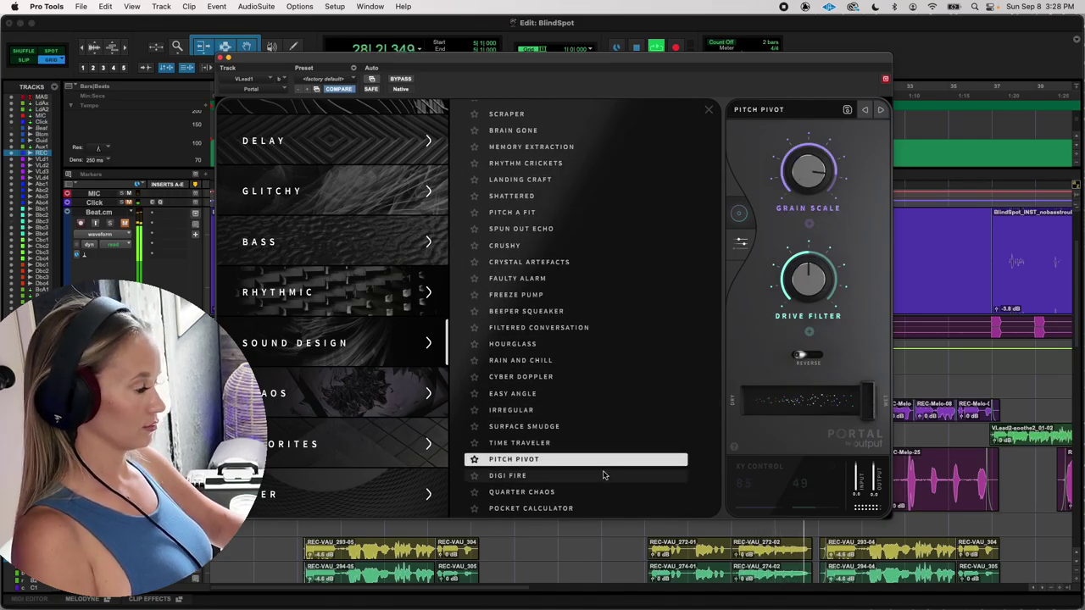
left_click(604, 475)
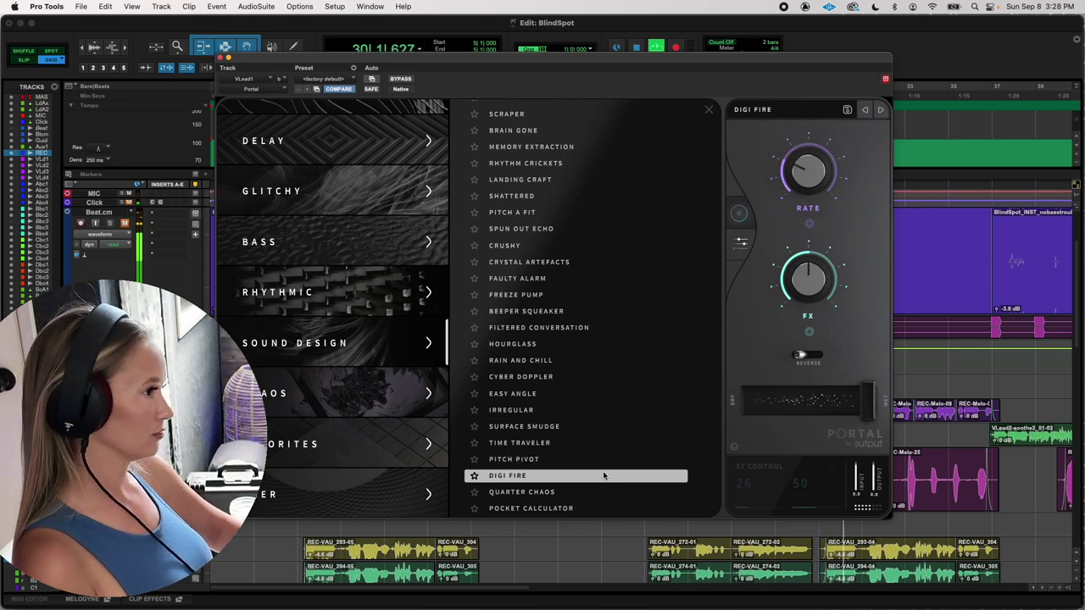
left_click(562, 508)
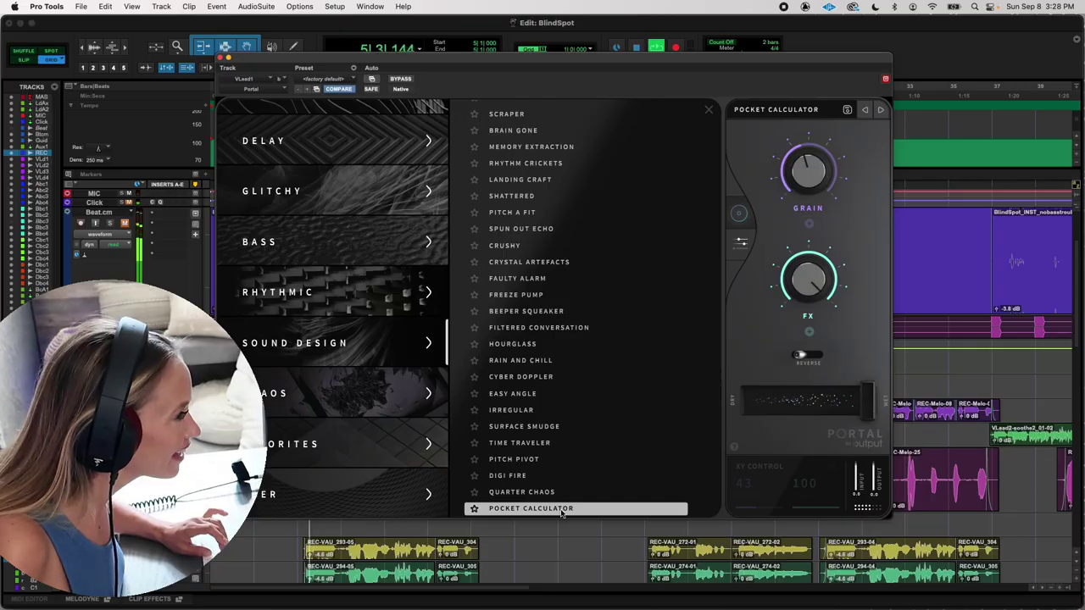
key("space")
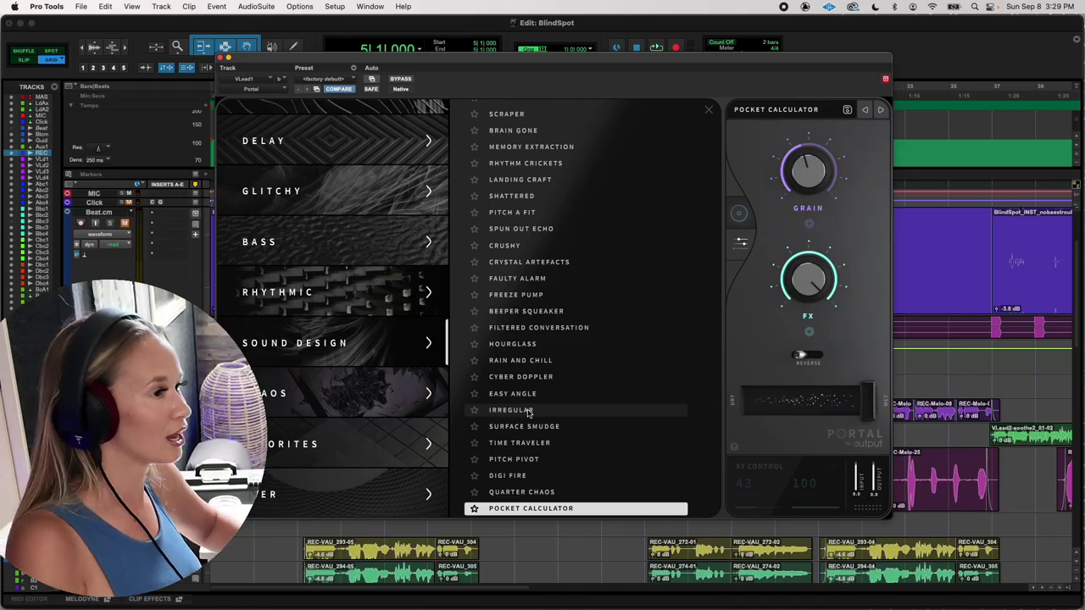
- Close the preset browser and adjust Pocket Calculator: FX at 35 percent, Grain at maximum and Dry/Wet at 66 percent
scroll(267, 106, "up", 5)
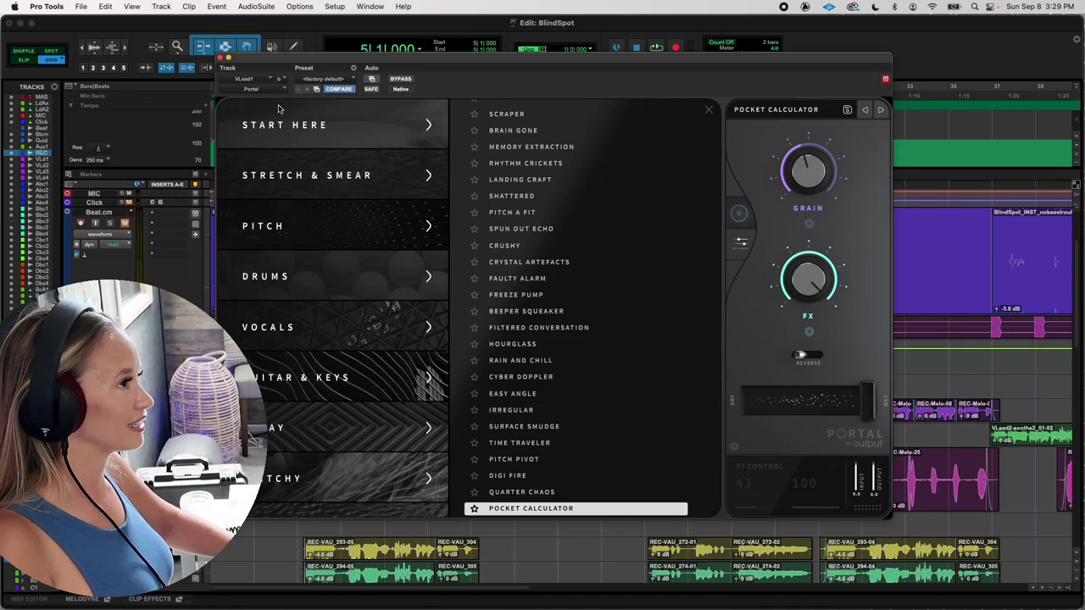
left_click(775, 110)
left_click_drag(582, 313, 427, 293)
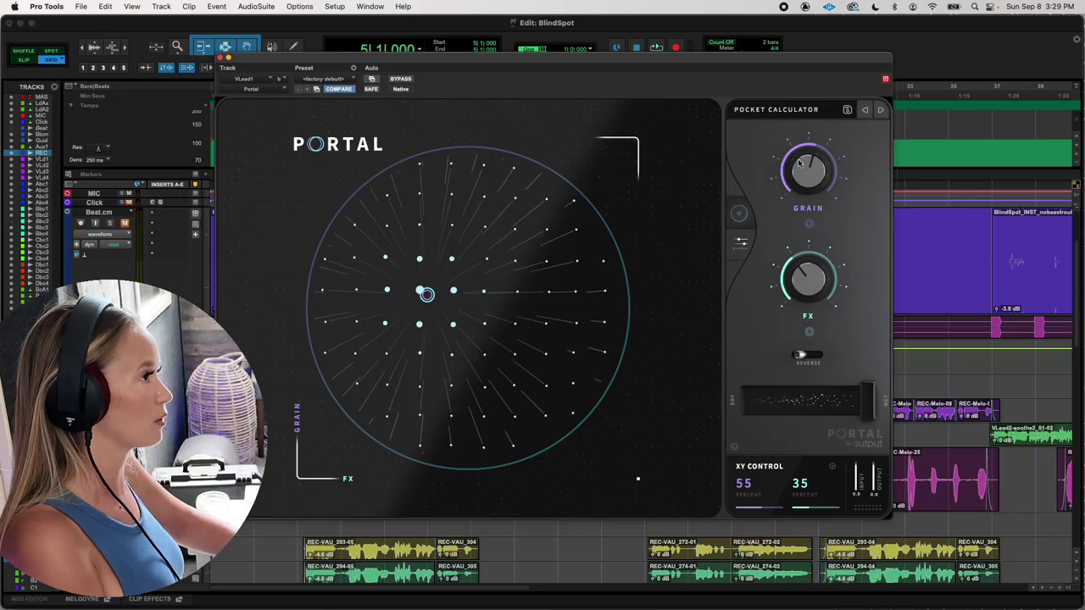
left_click_drag(800, 162, 802, 146)
left_click_drag(864, 402, 833, 403)
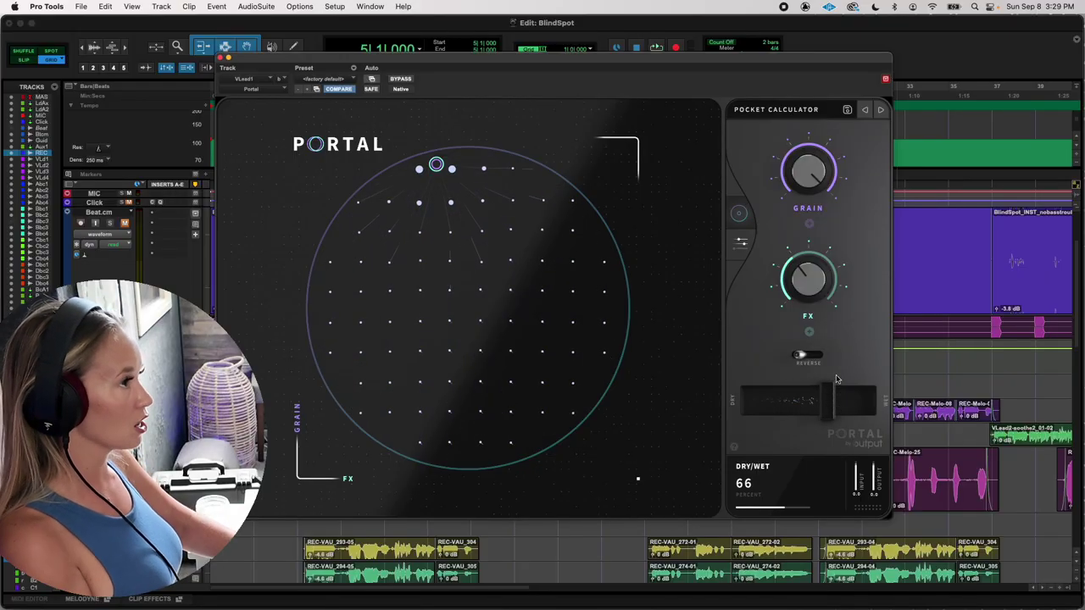
left_click(741, 241)
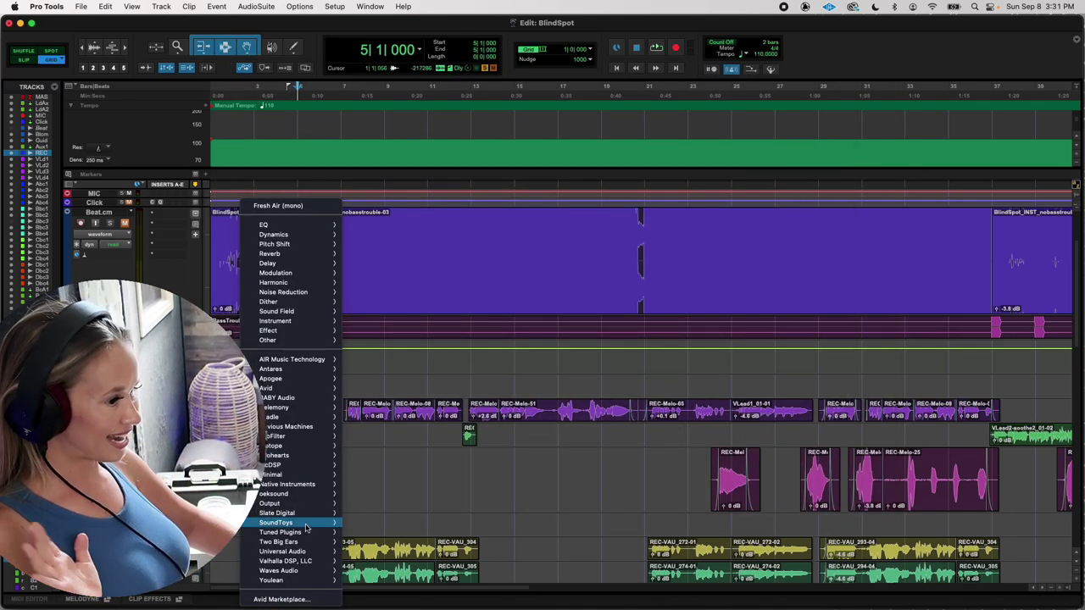
- Insert Output's Thermal (mono/stereo) plug-in on the VLead1 lead vocal track
mouse_move(307, 525)
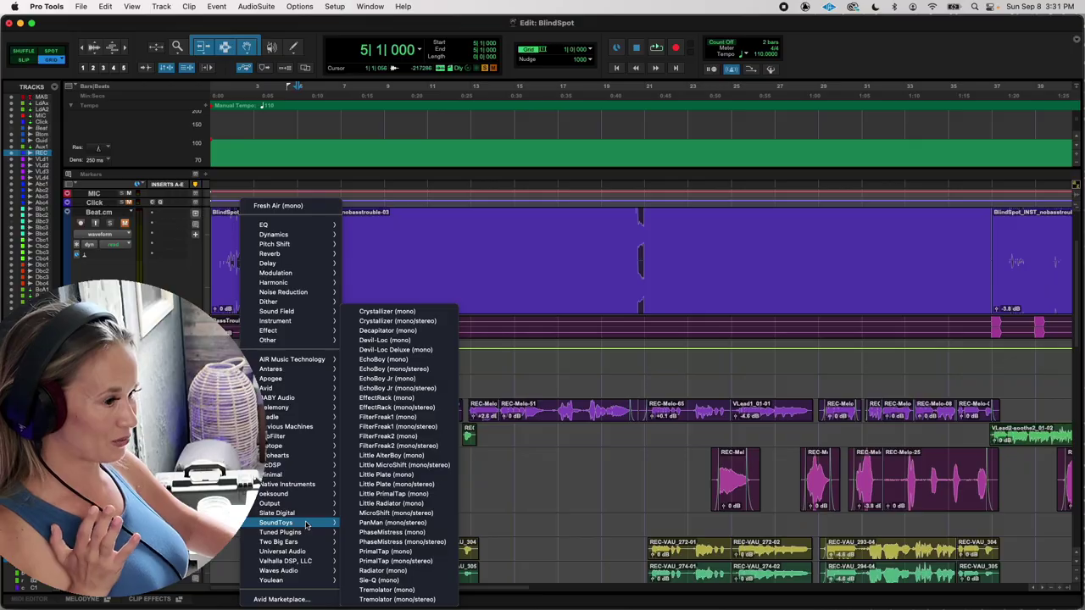
mouse_move(317, 505)
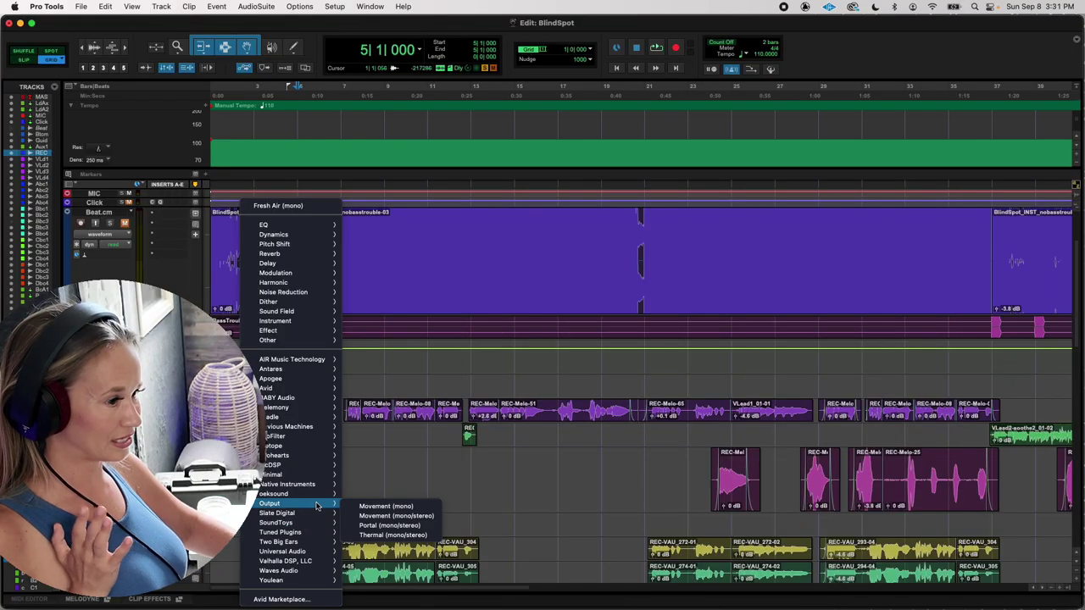
left_click(394, 536)
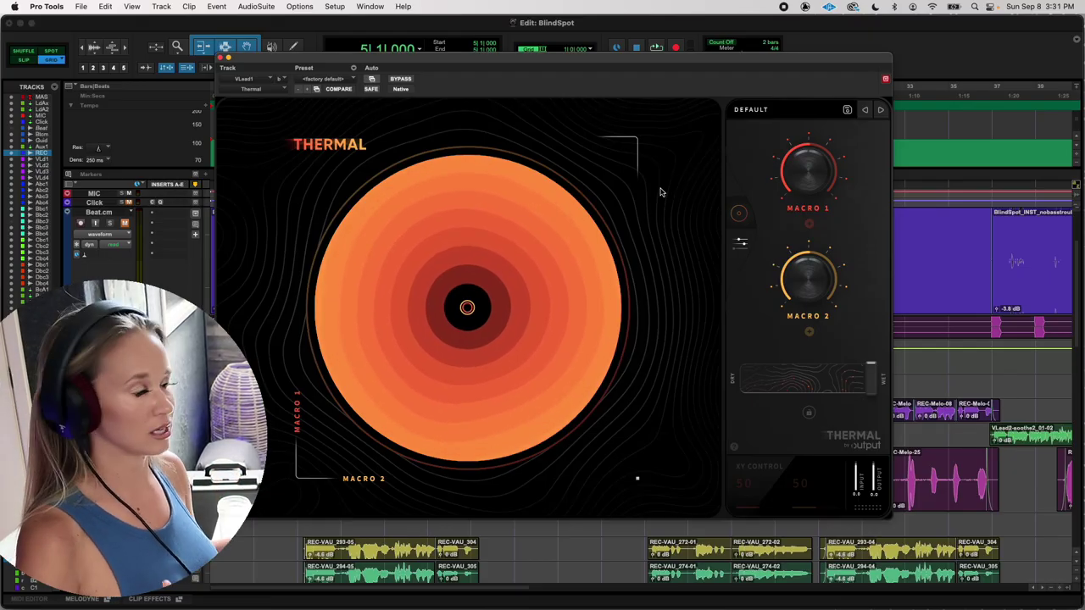
- Open Thermal's presets, start playback and audition the Start Here presets Width and Heat, Rich Aggression, Beefy Digits and Freq Shimmy
left_click(765, 110)
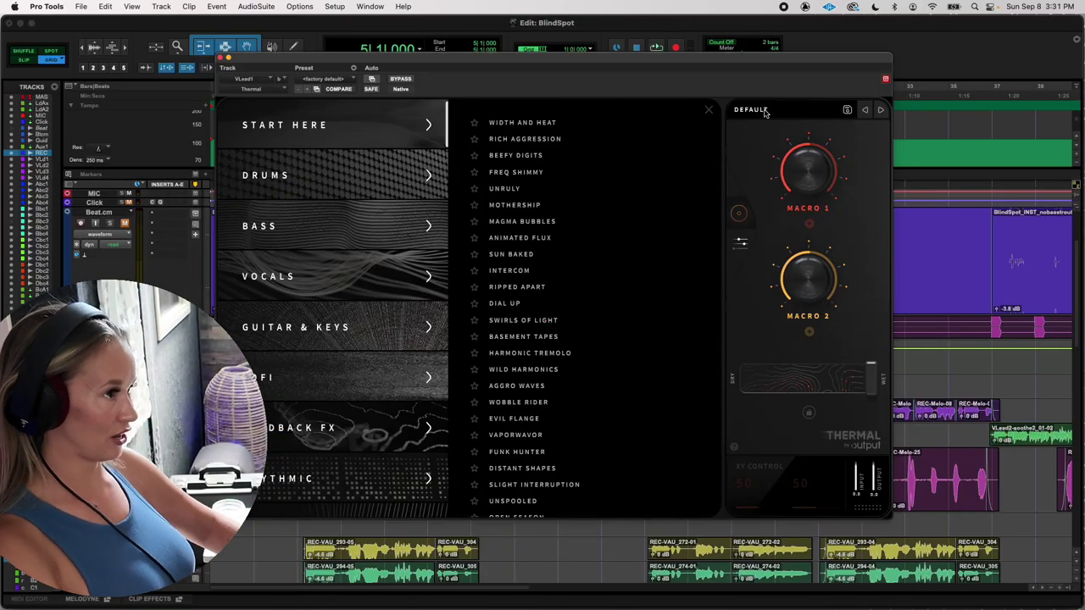
left_click(560, 123)
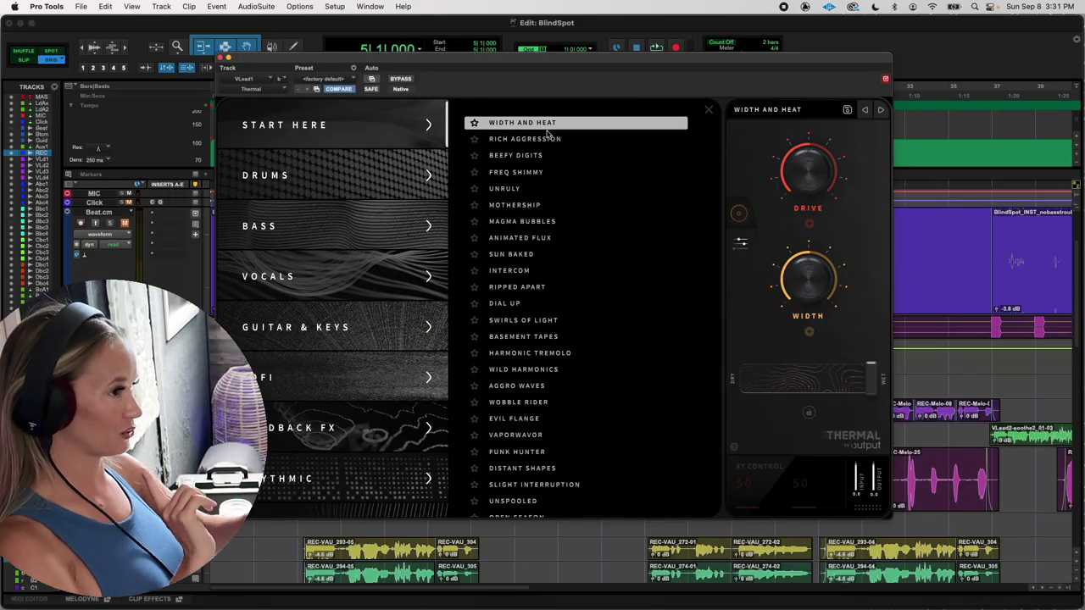
key("space")
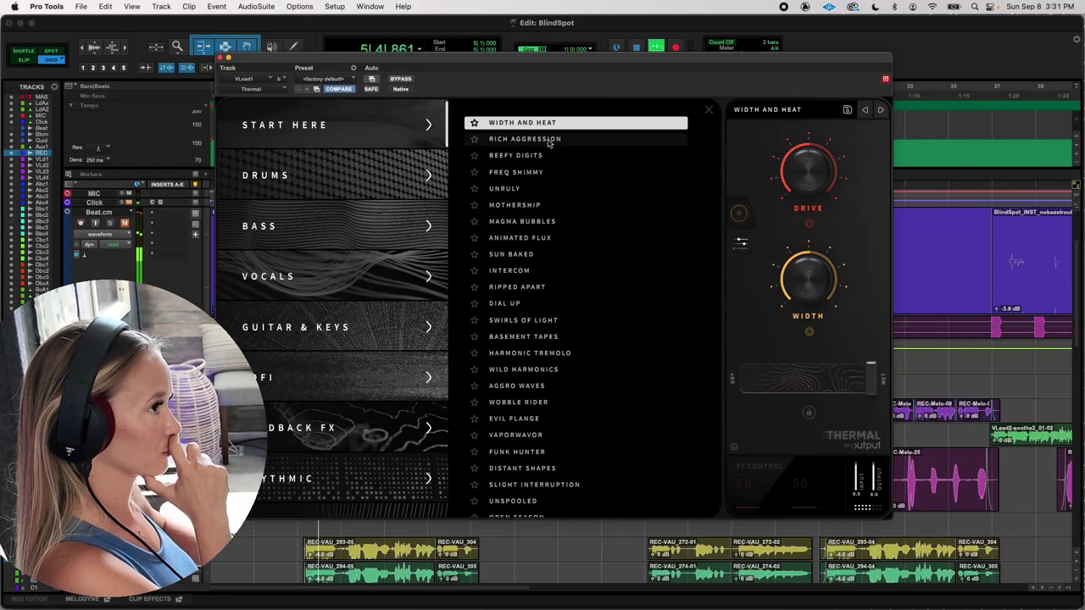
left_click(547, 141)
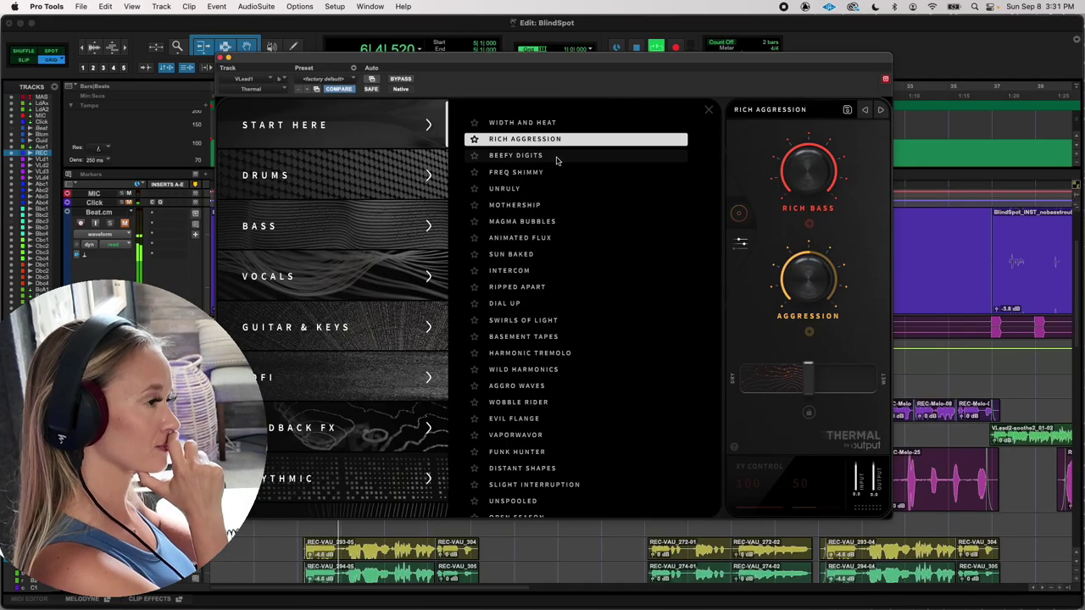
left_click(556, 158)
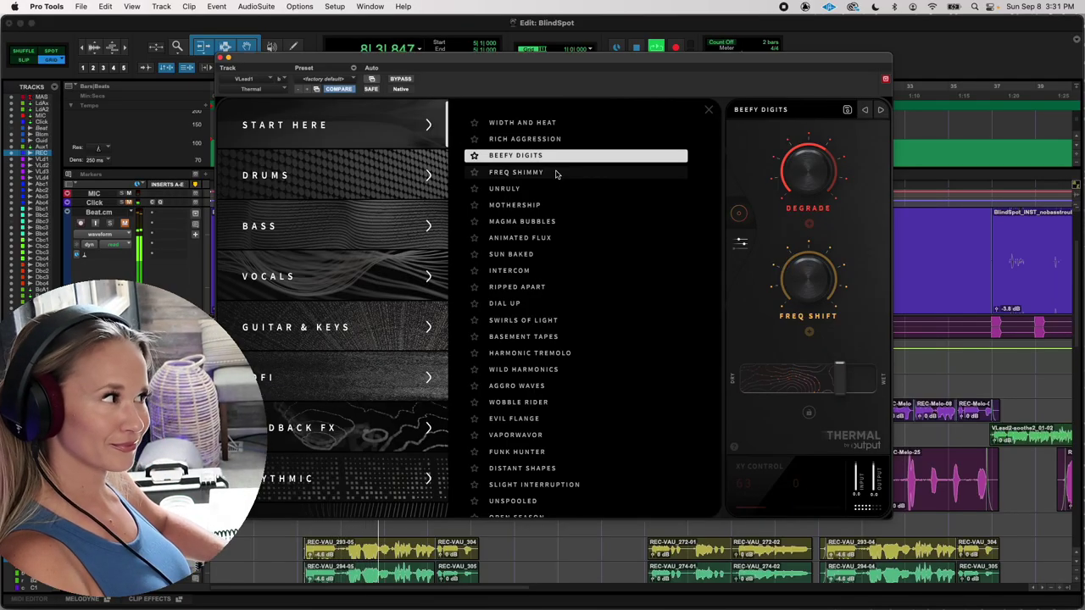
left_click(556, 173)
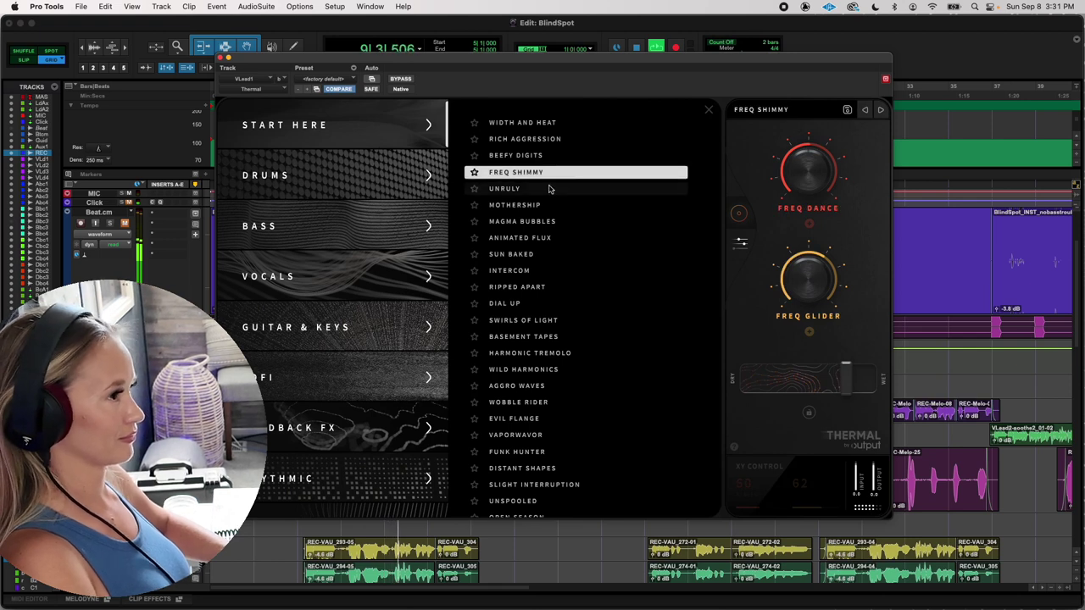
- Audition the Start Here presets Unruly, Mothership, Magma Bubbles, Animated Flux and Sun Baked on the playing vocal
left_click(559, 190)
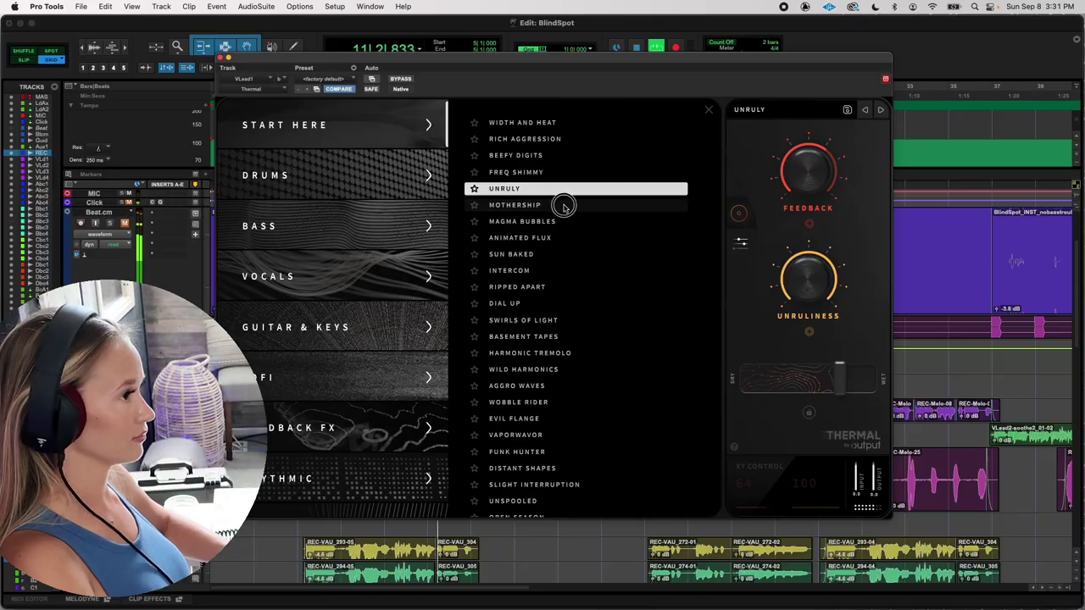
left_click(563, 205)
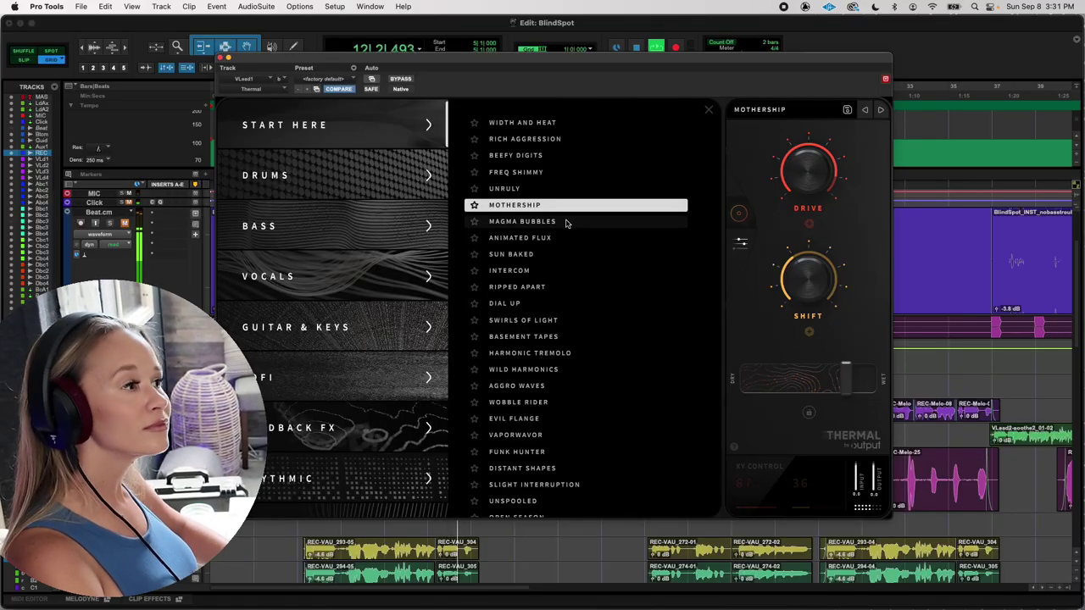
left_click(567, 222)
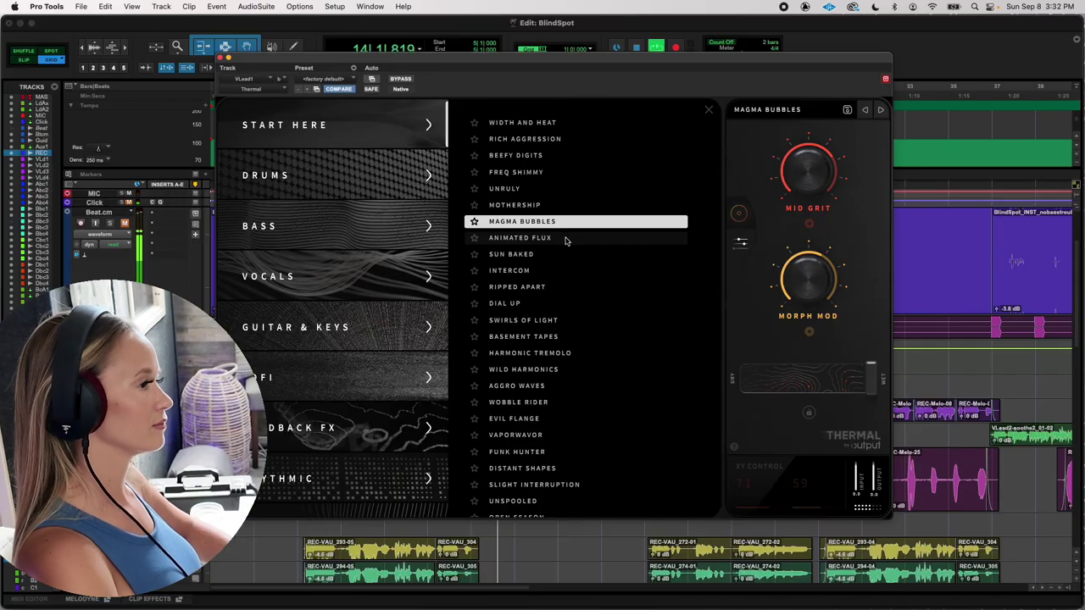
left_click(567, 239)
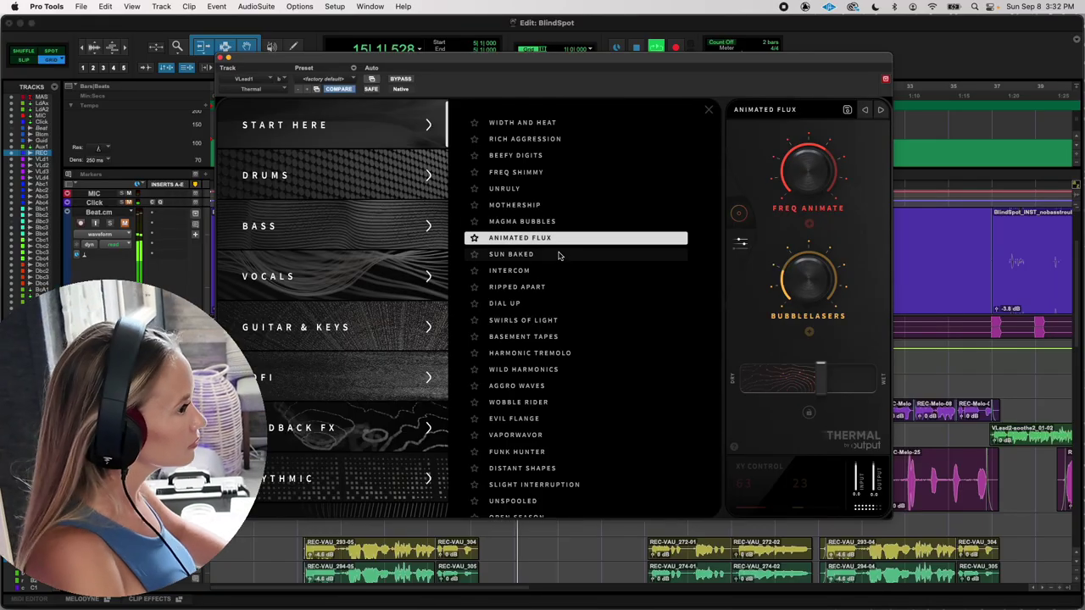
left_click(557, 255)
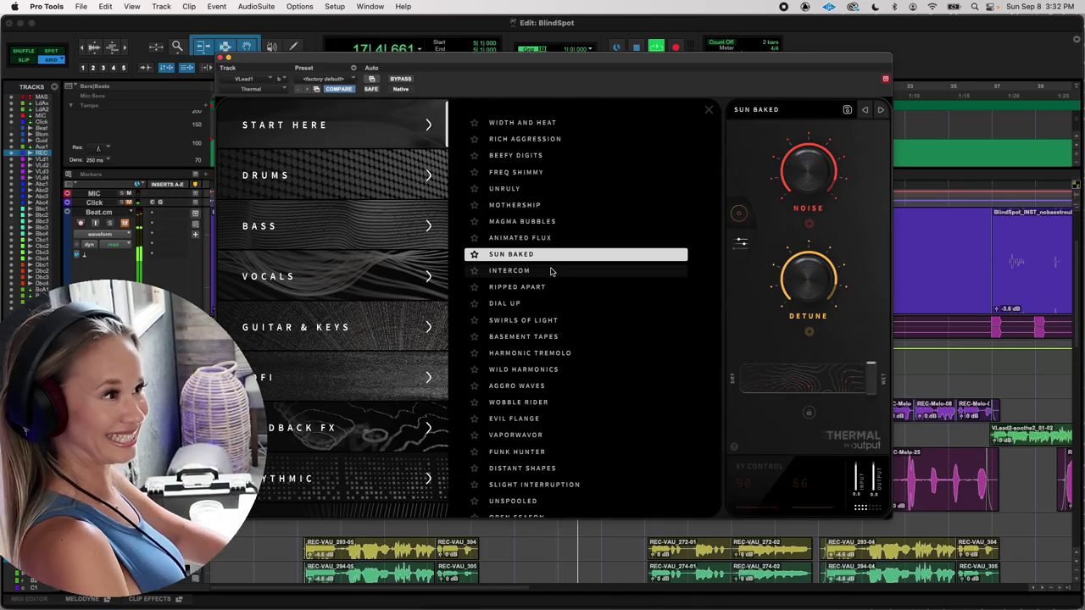
- Audition the Start Here presets Intercom, Dial Up, Swirls of Light, Basement Tapes and Harmonic Tremolo on the vocal
left_click(551, 271)
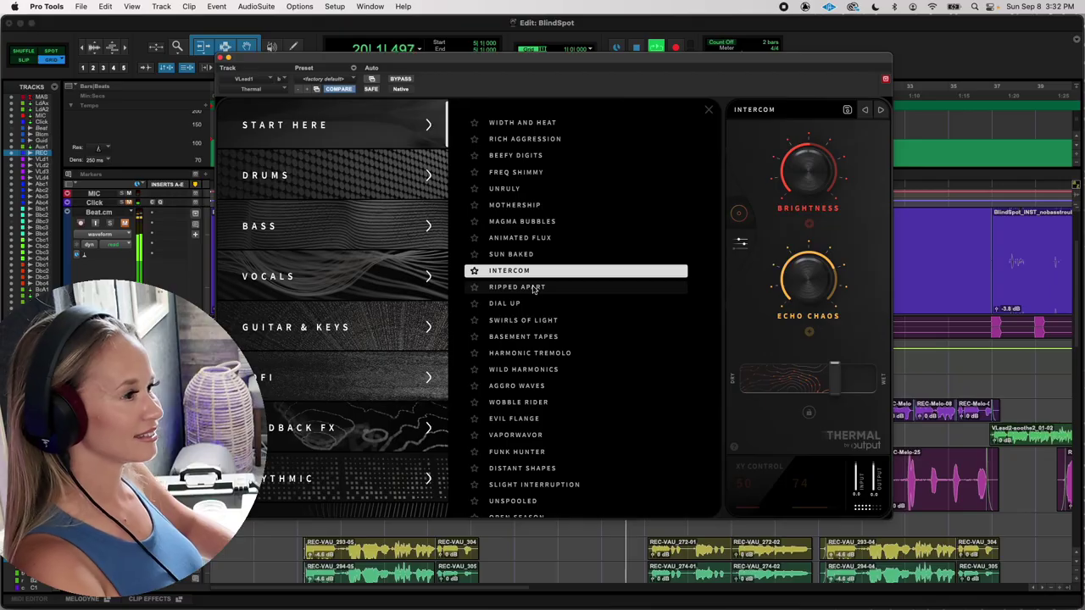
left_click(534, 303)
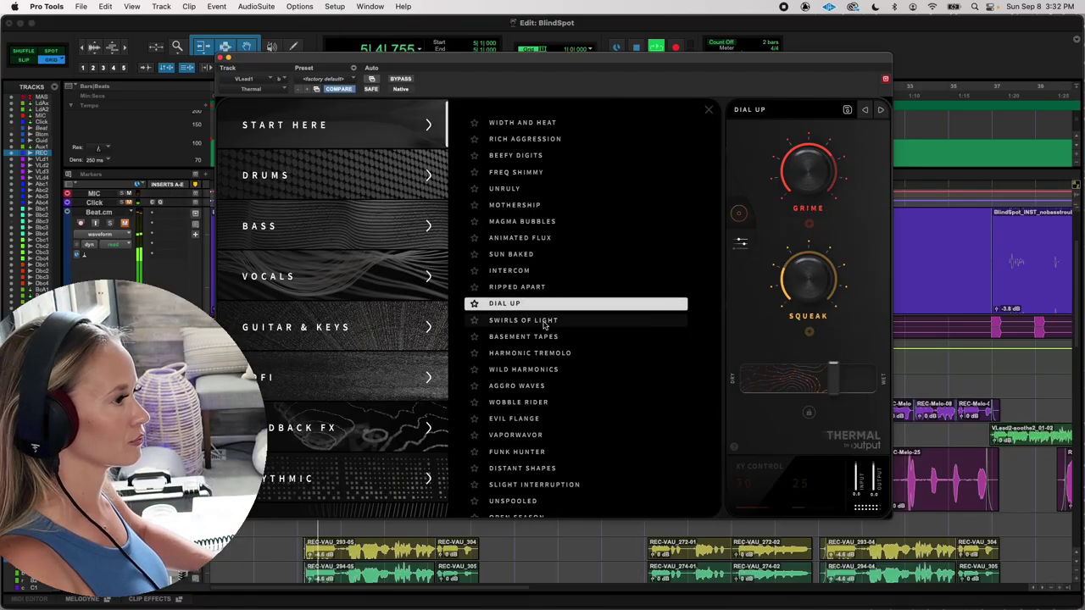
left_click(545, 322)
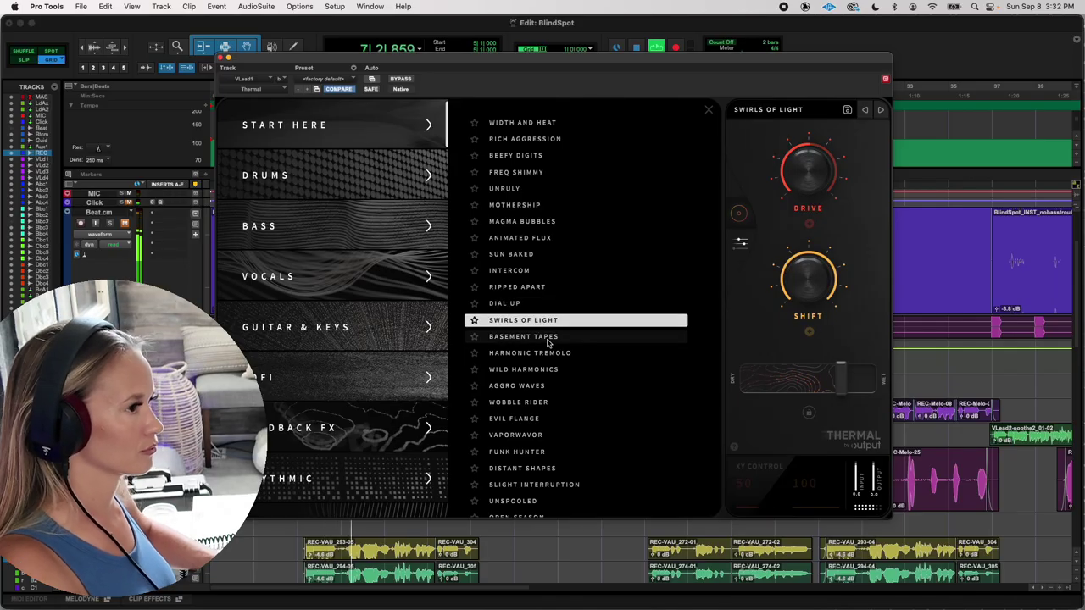
left_click(547, 341)
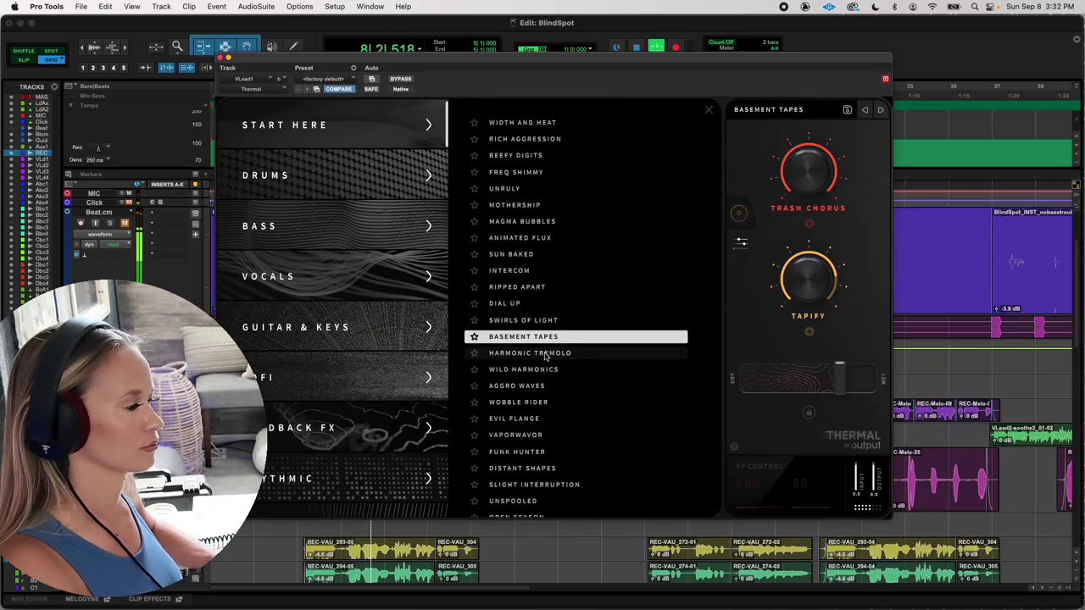
left_click(548, 354)
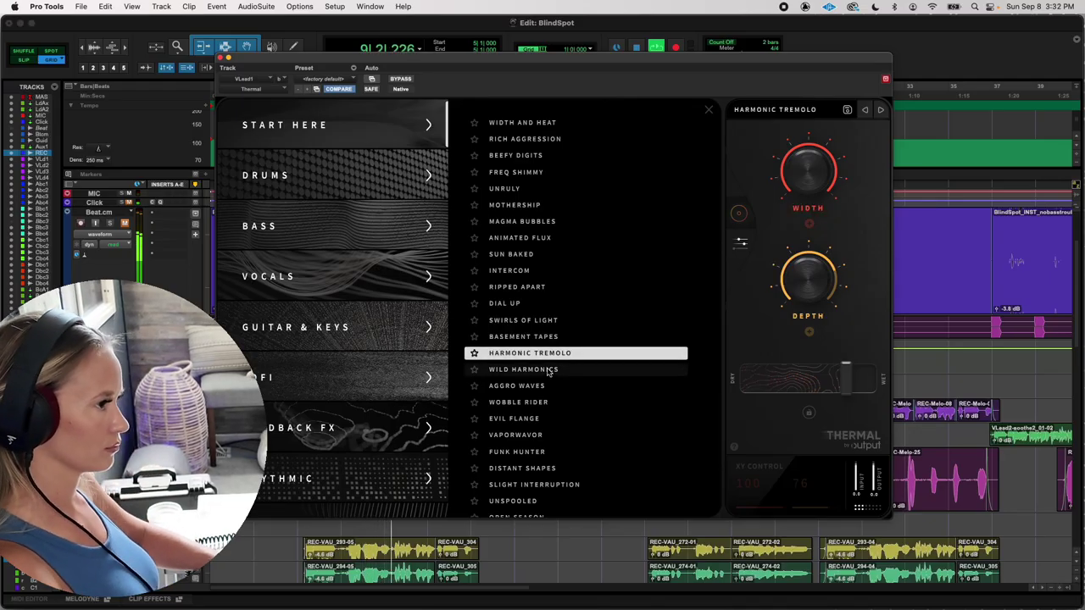
- Audition the Start Here presets Wild Harmonics, Aggro Waves, Wobble Rider and Evil Flange, and mark Wobble Rider as a favorite
left_click(547, 371)
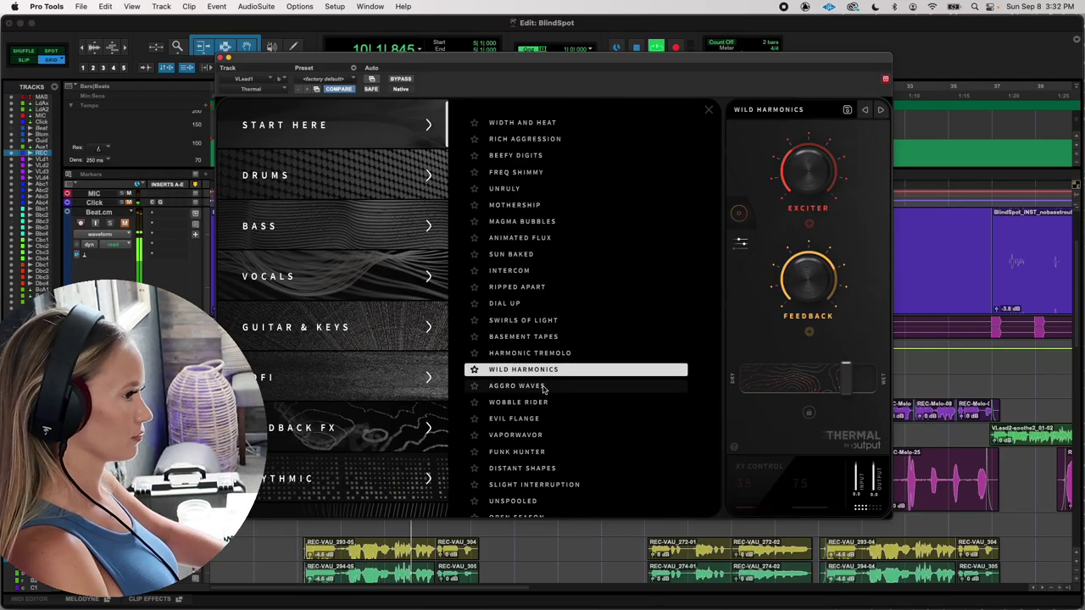
left_click(543, 387)
scroll(534, 395, "down", 1)
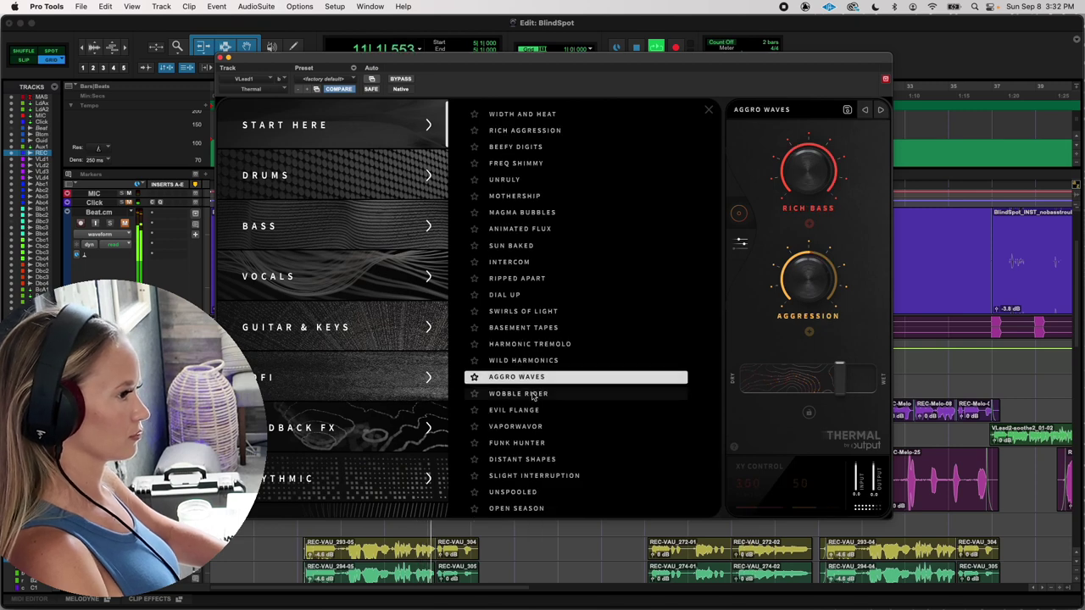
left_click(521, 397)
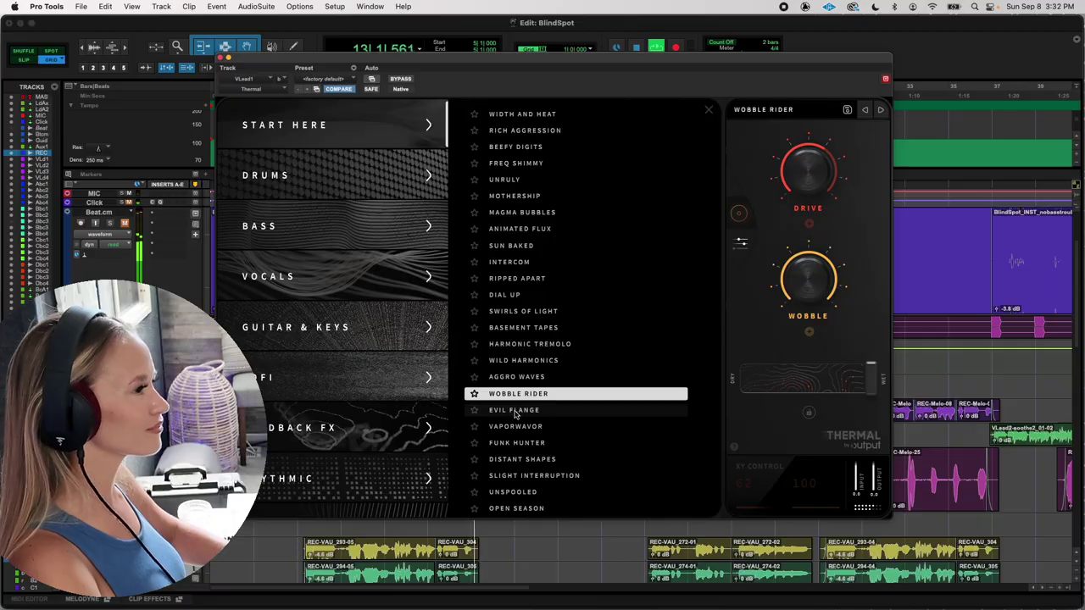
left_click(514, 411)
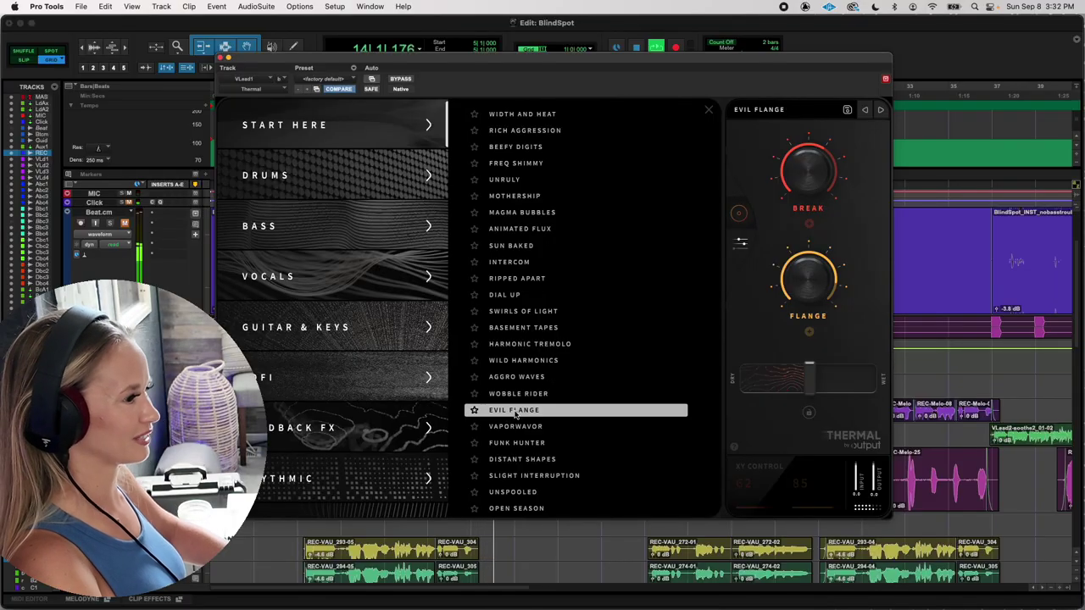
left_click(474, 394)
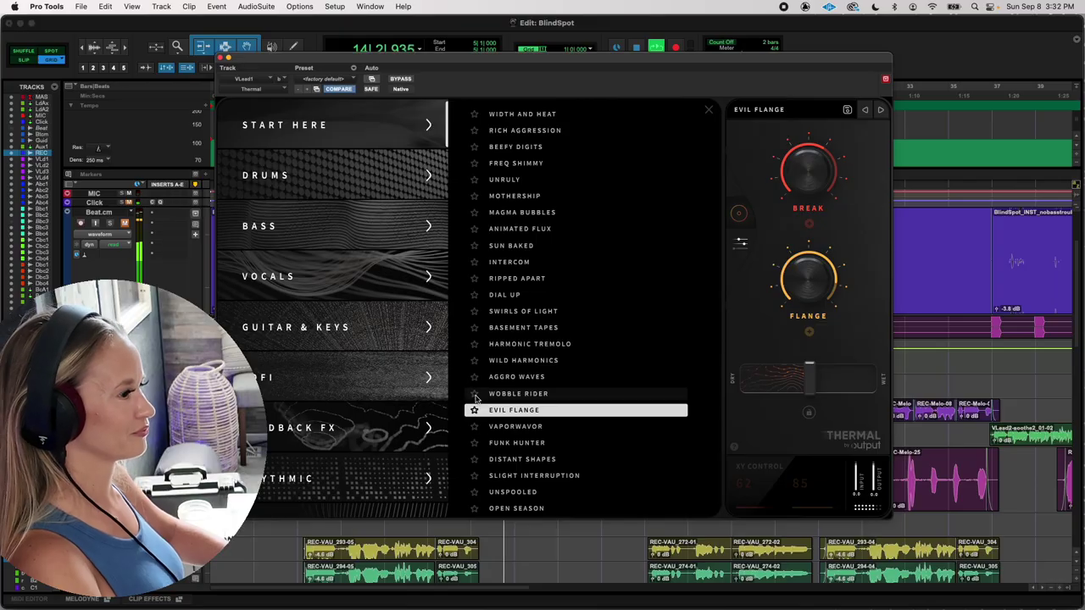
- Audition the Start Here presets Vaporwavor, Funk Hunter, Distant Shapes, Slight Interruption, Unspooled and Open Season on the vocal
left_click(544, 426)
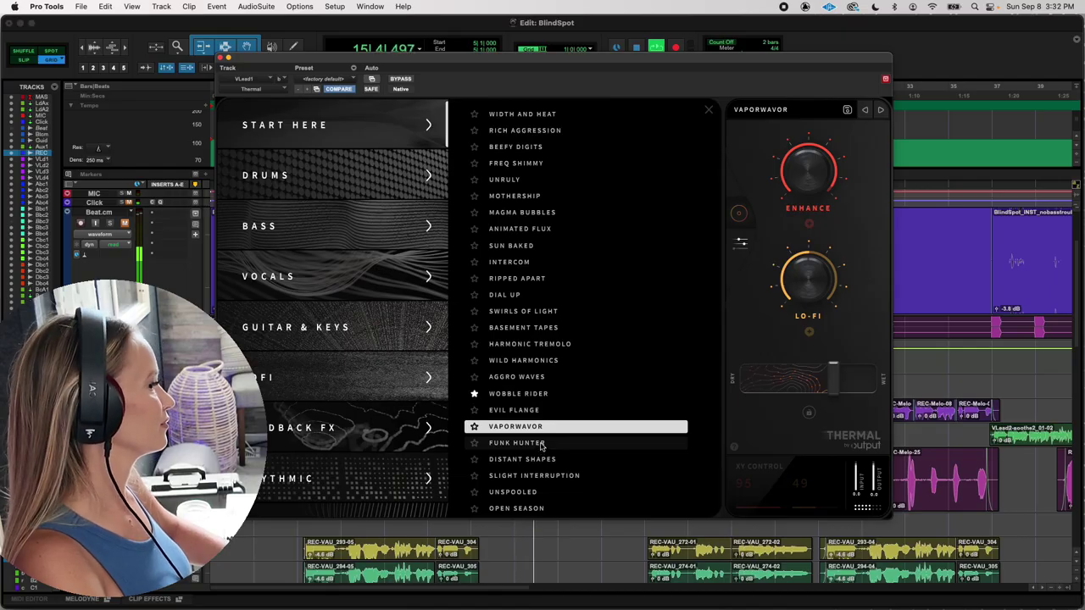
left_click(541, 443)
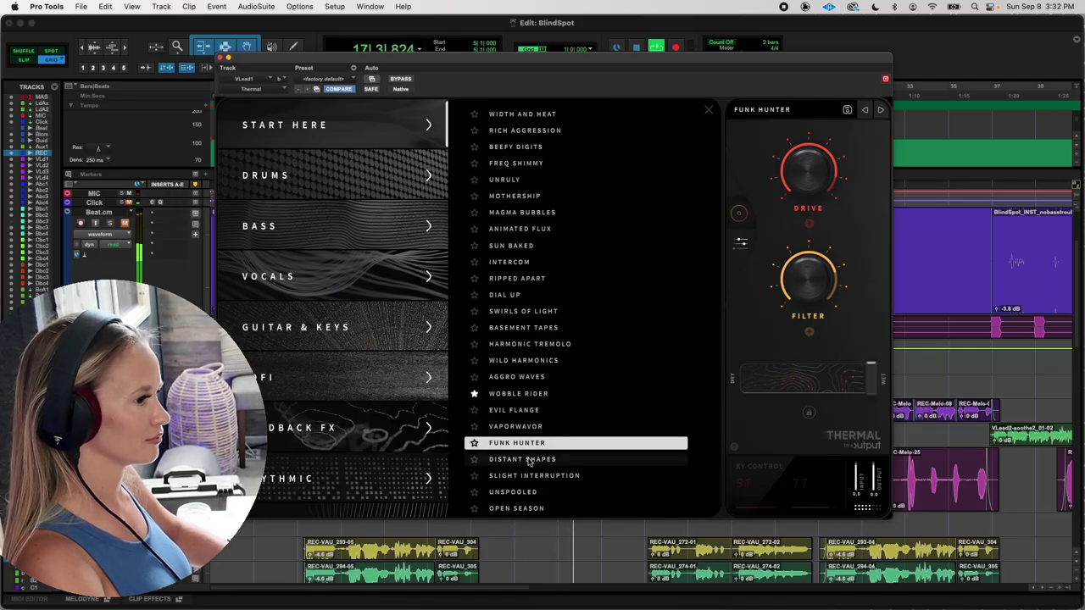
left_click(529, 461)
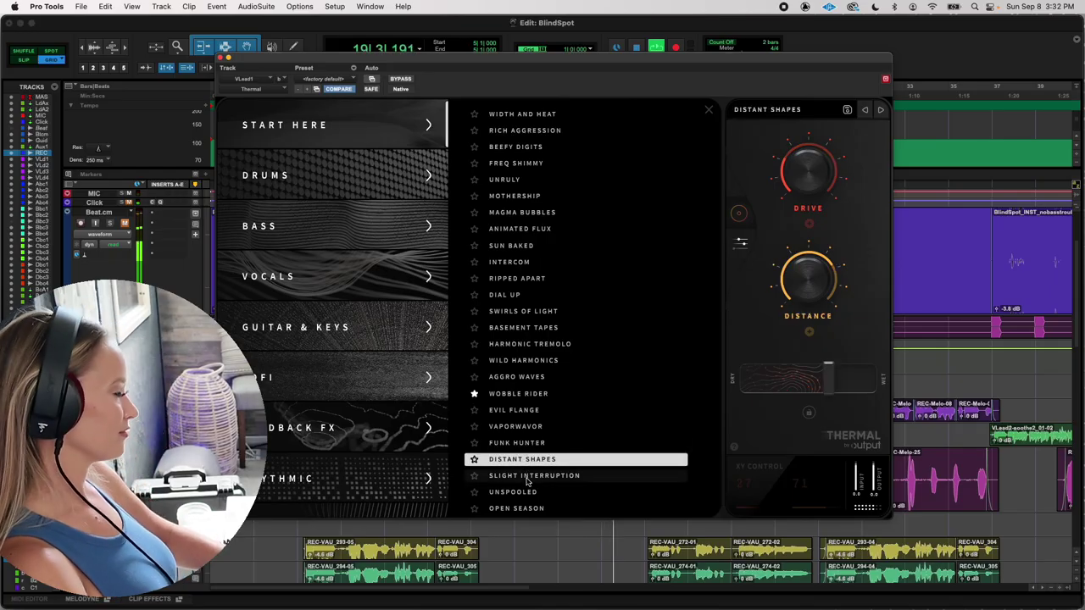
left_click(527, 478)
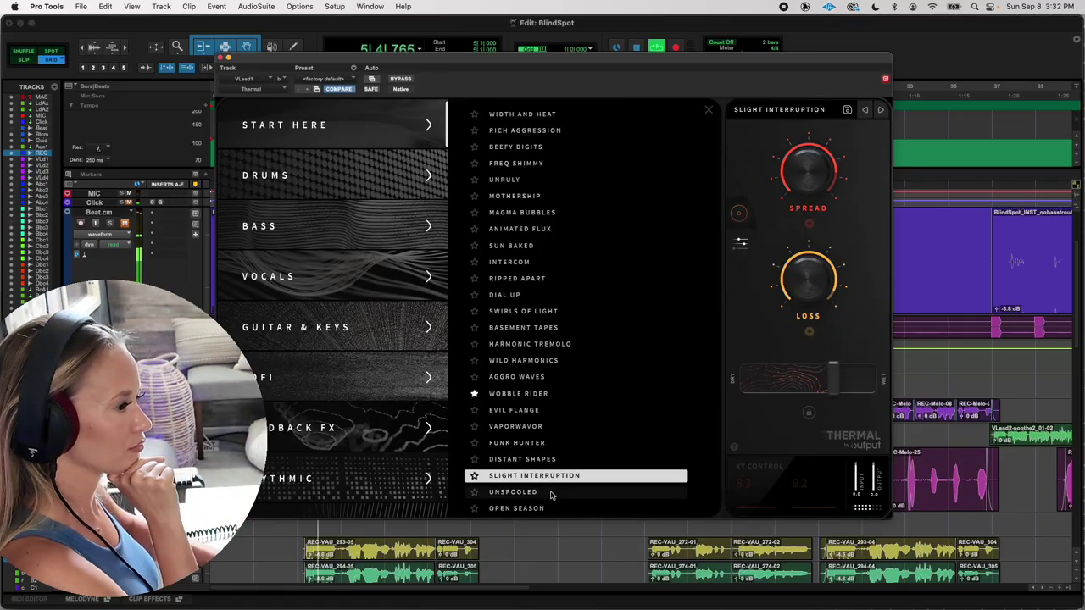
left_click(551, 495)
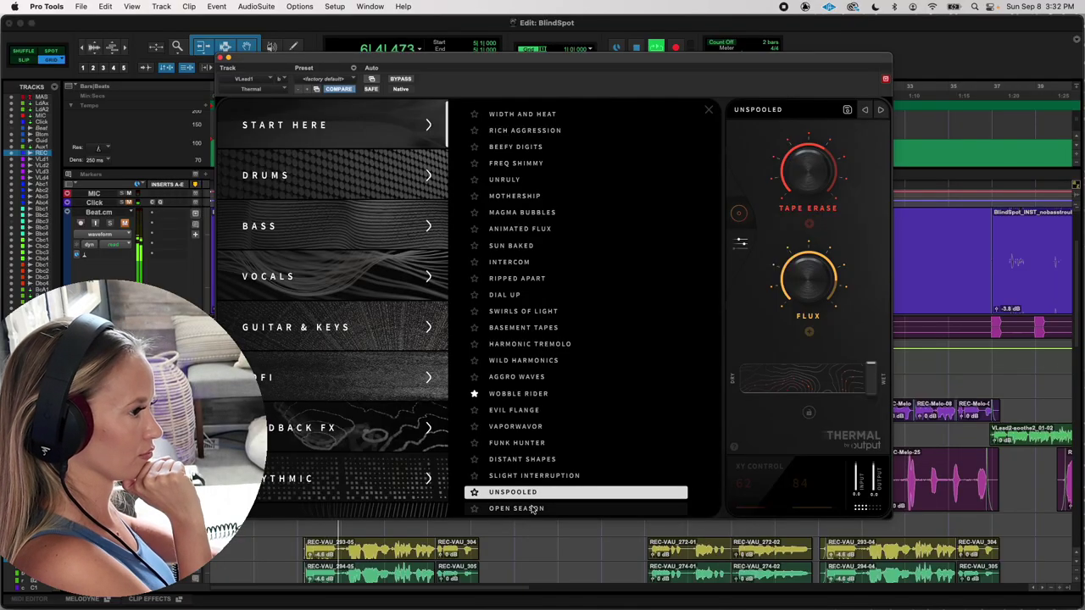
left_click(533, 509)
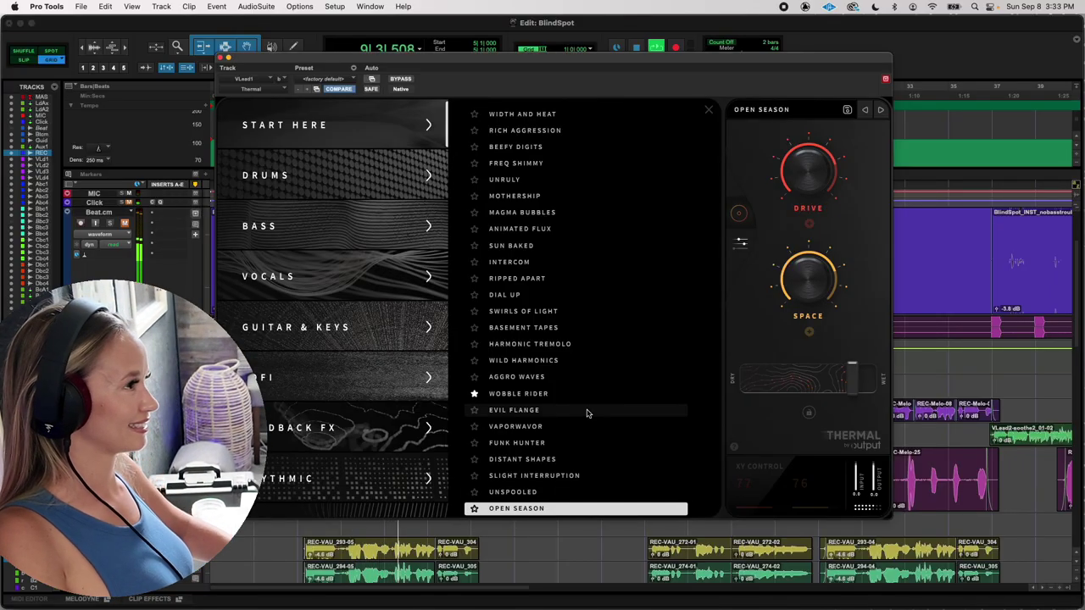
- Audition the Drums presets Drop the Beat, Dirty 808 Room, Full Beat Squeeze and Overhead Slam on the vocal
left_click(879, 110)
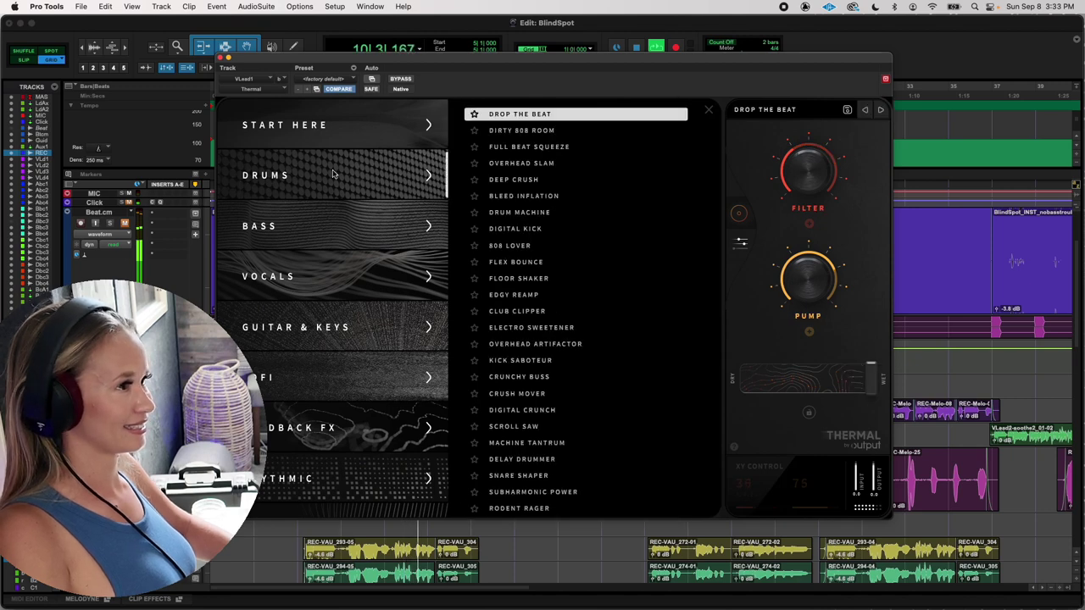
left_click(540, 138)
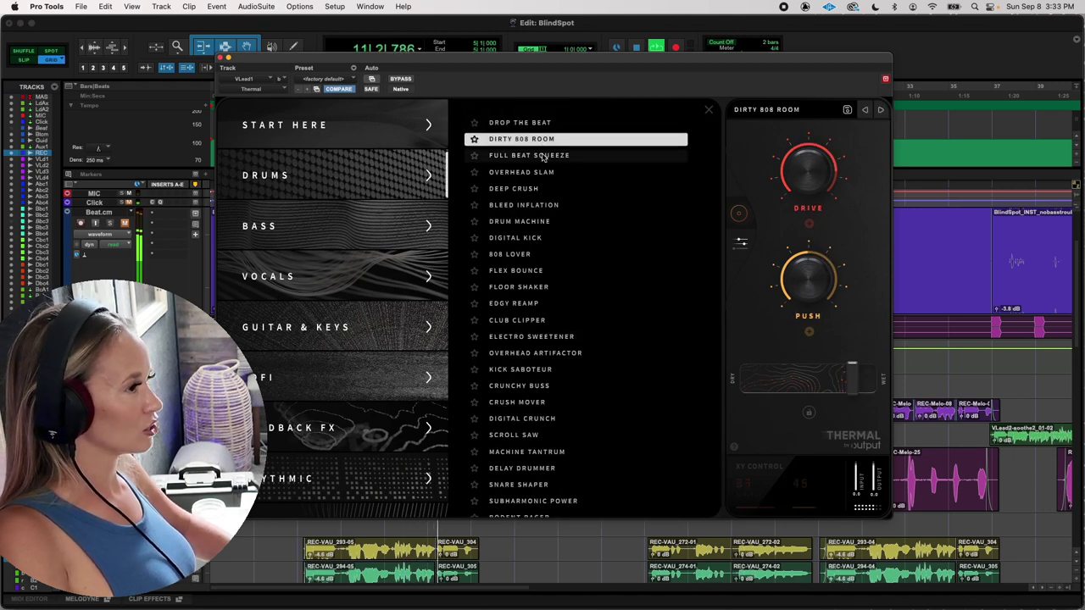
left_click(543, 157)
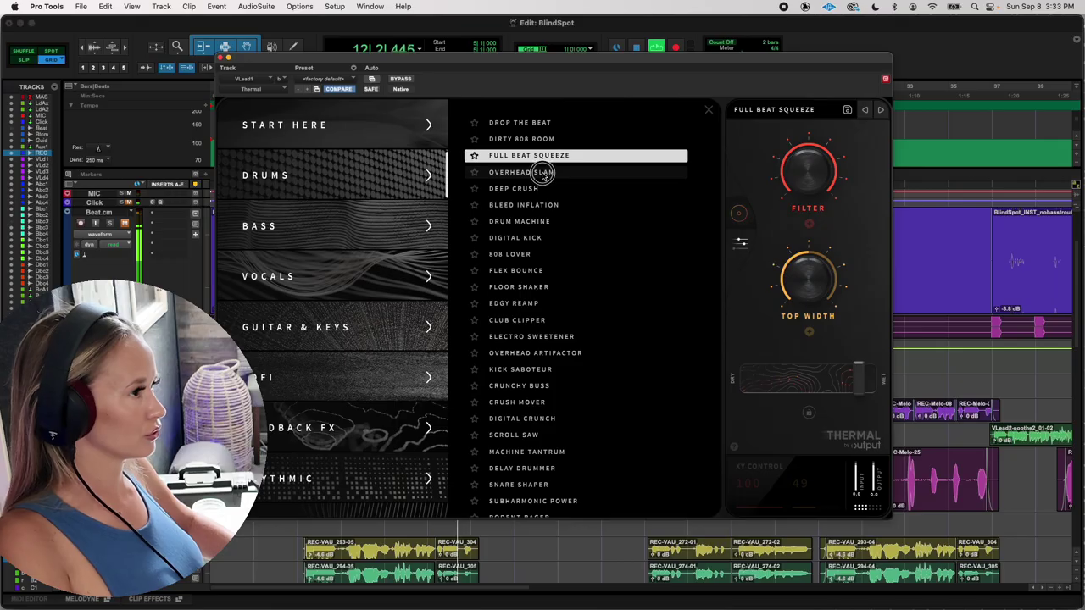
left_click(544, 173)
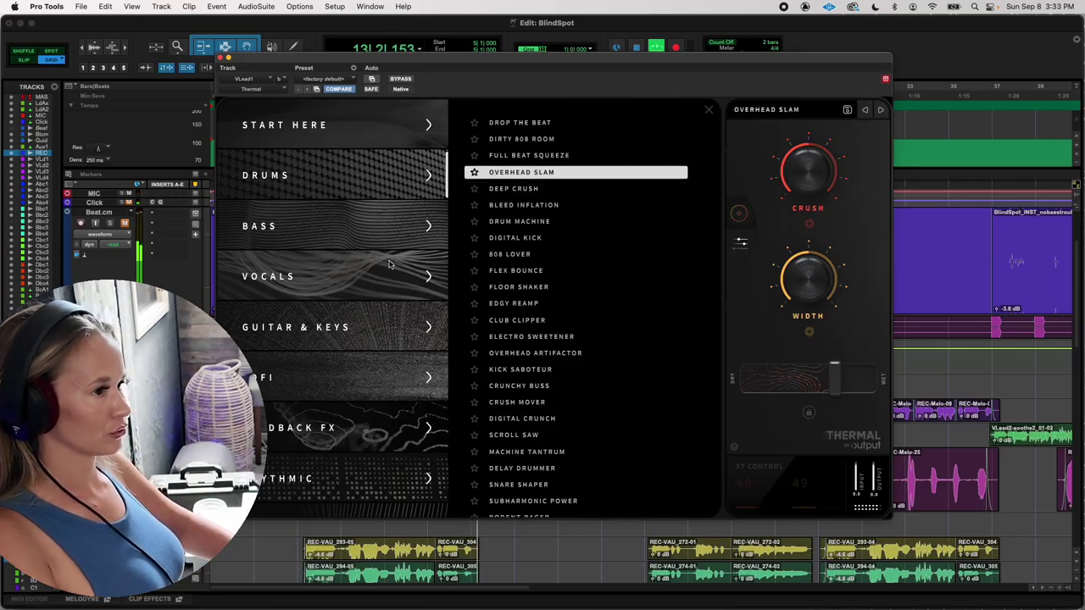
- Show the Bass presets, restart playback and audition Mellow Muffler, Synthesized Bass, Thick Fold and Agitated Lows
left_click(365, 229)
key("space")
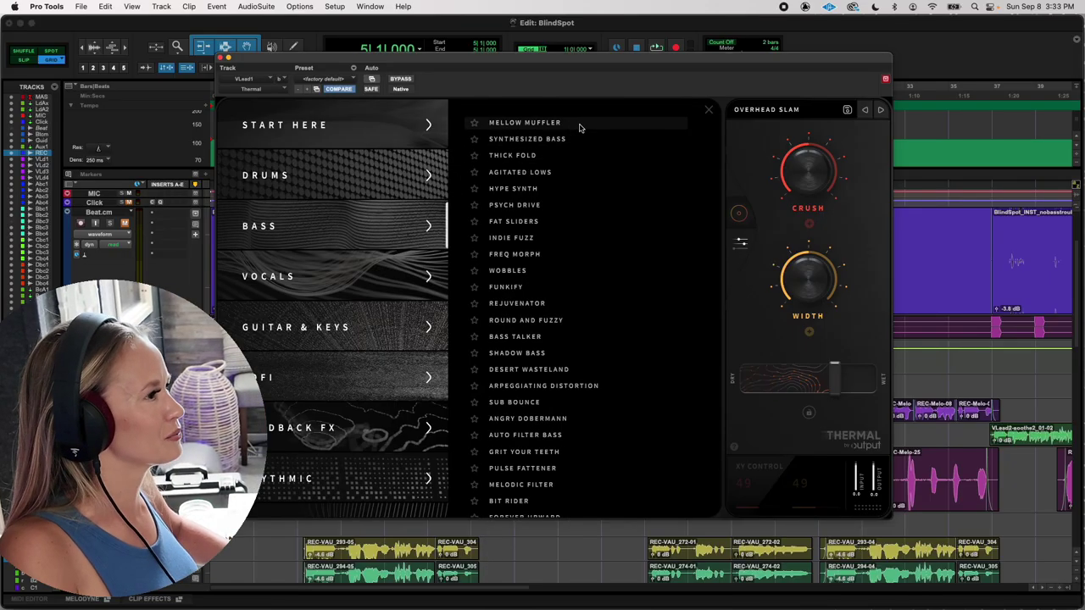
left_click(576, 123)
key("space")
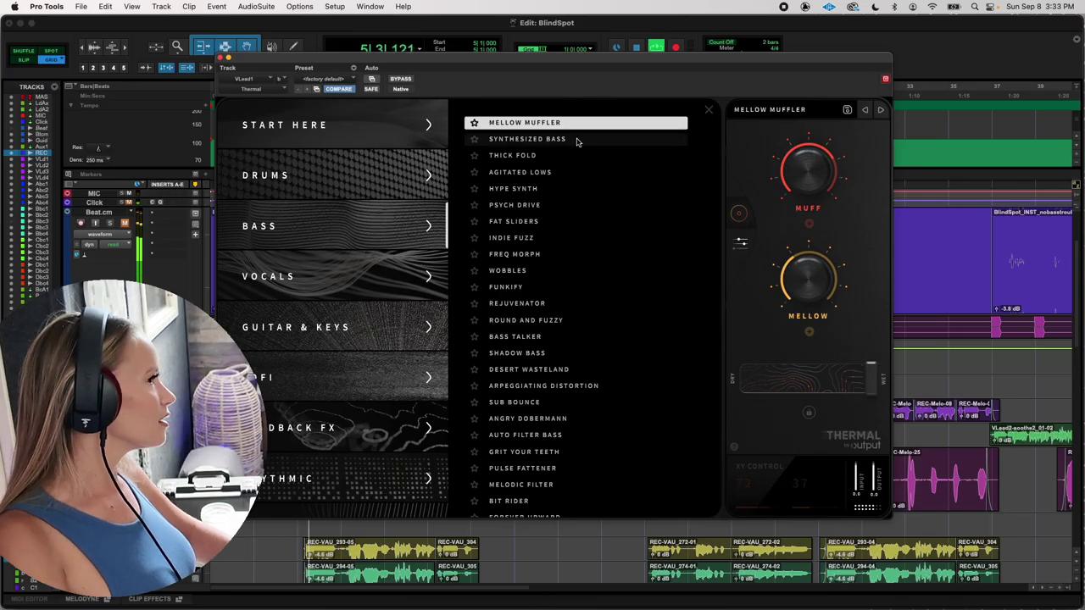
left_click(577, 141)
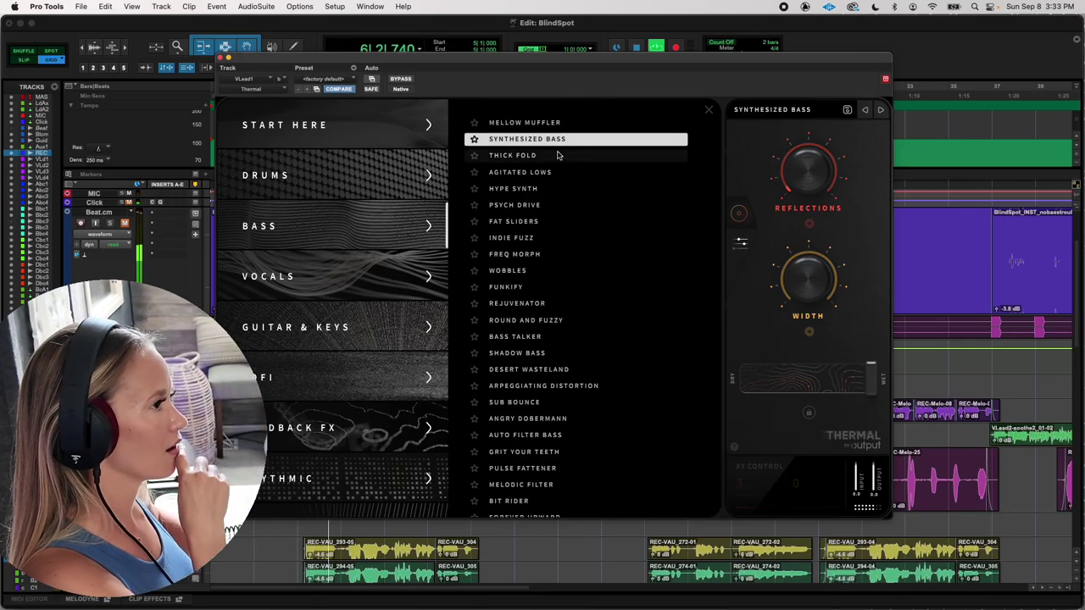
left_click(557, 157)
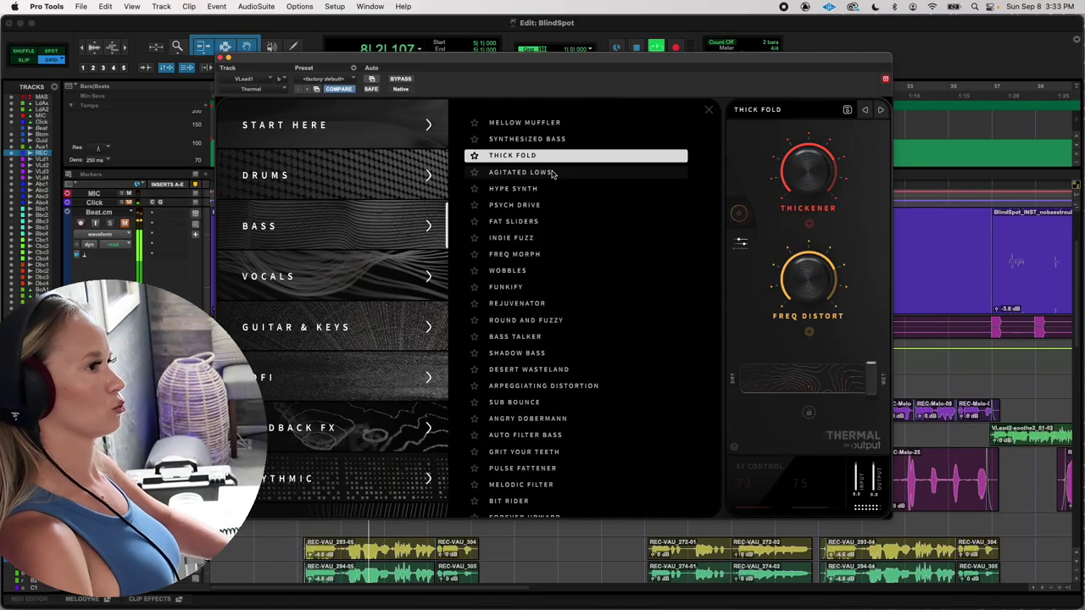
left_click(552, 173)
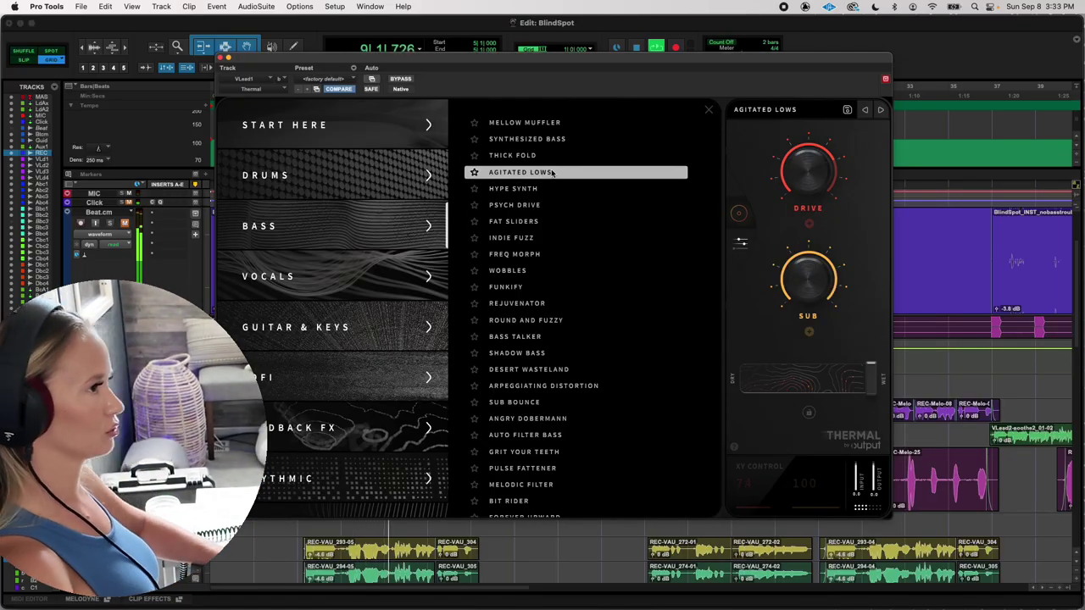
- Audition the Bass presets Hype Synth, Psych Drive, Fat Sliders, Indie Fuzz, Freq Morph and Wobbles on the vocal
left_click(532, 190)
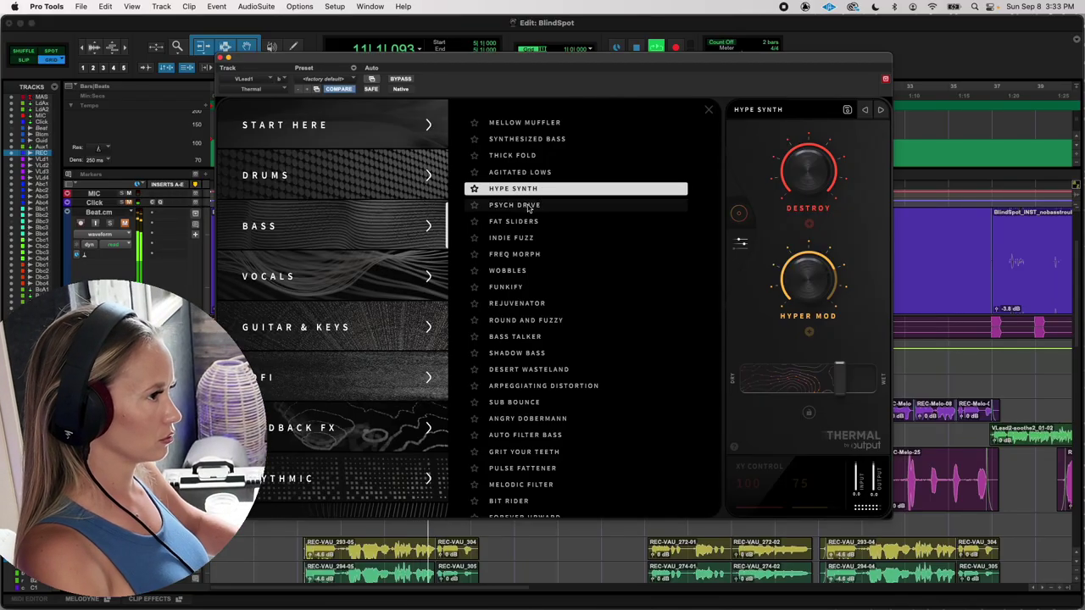
left_click(529, 206)
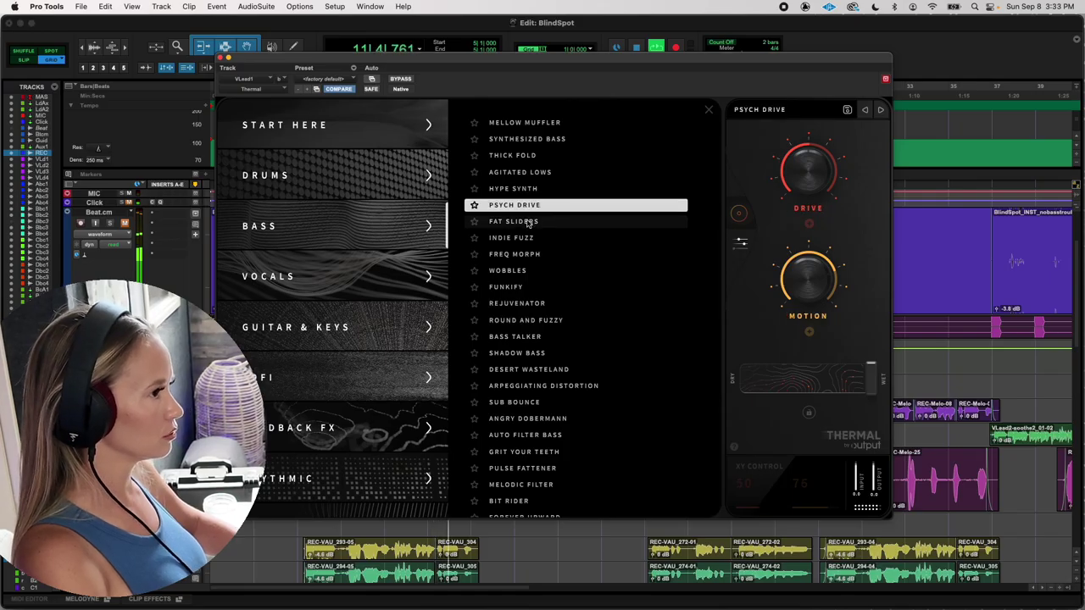
left_click(528, 222)
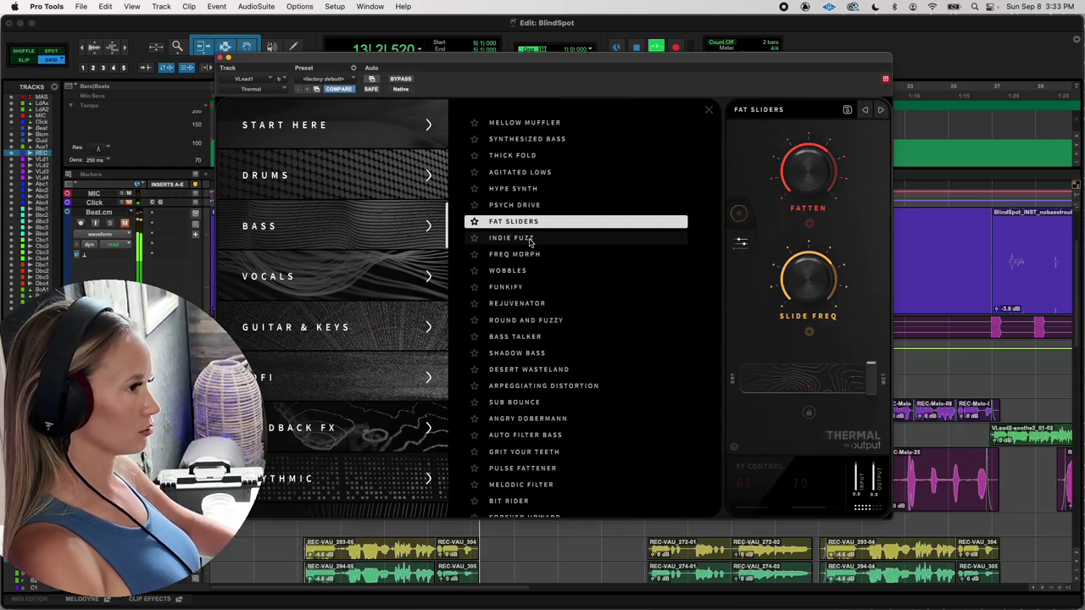
left_click(532, 239)
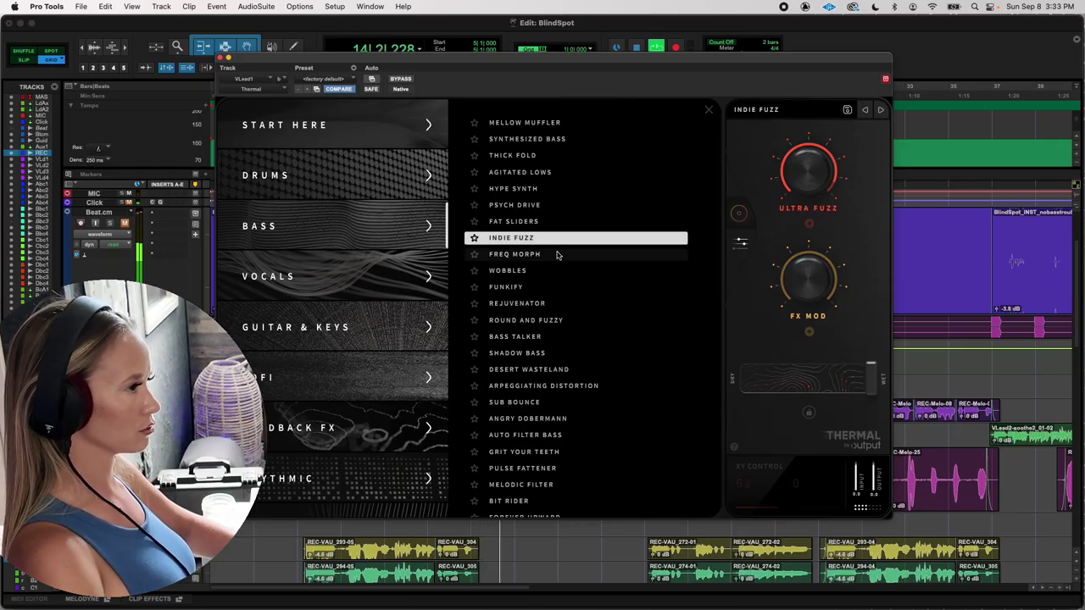
left_click(556, 254)
left_click(540, 272)
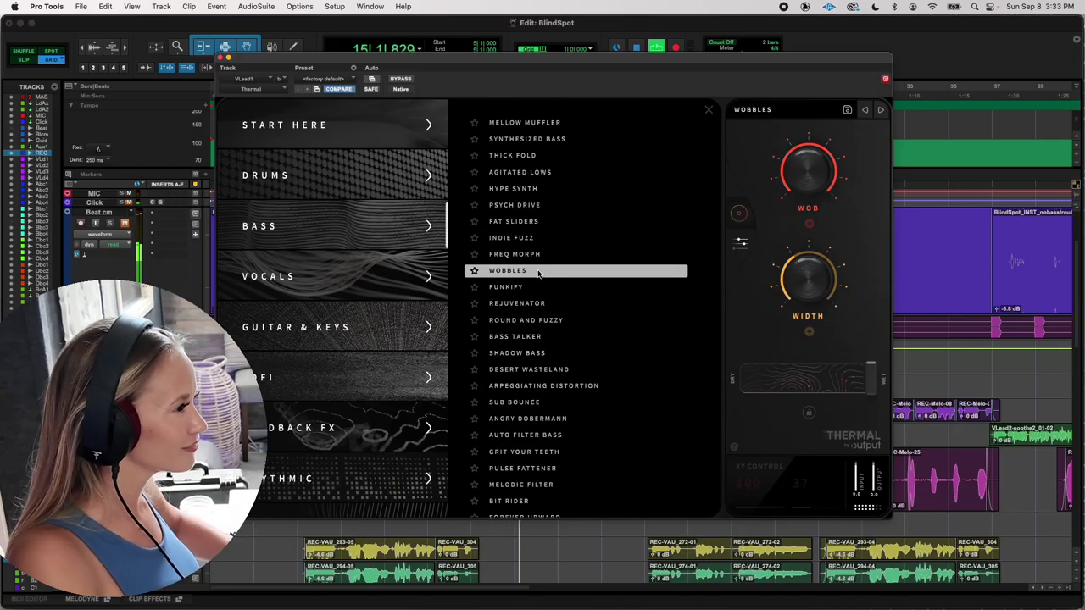
- Audition the Bass presets Funkify, Rejuvenator, Round and Fuzzy, Bass Talker, Shadow Bass and Desert Wasteland
left_click(536, 288)
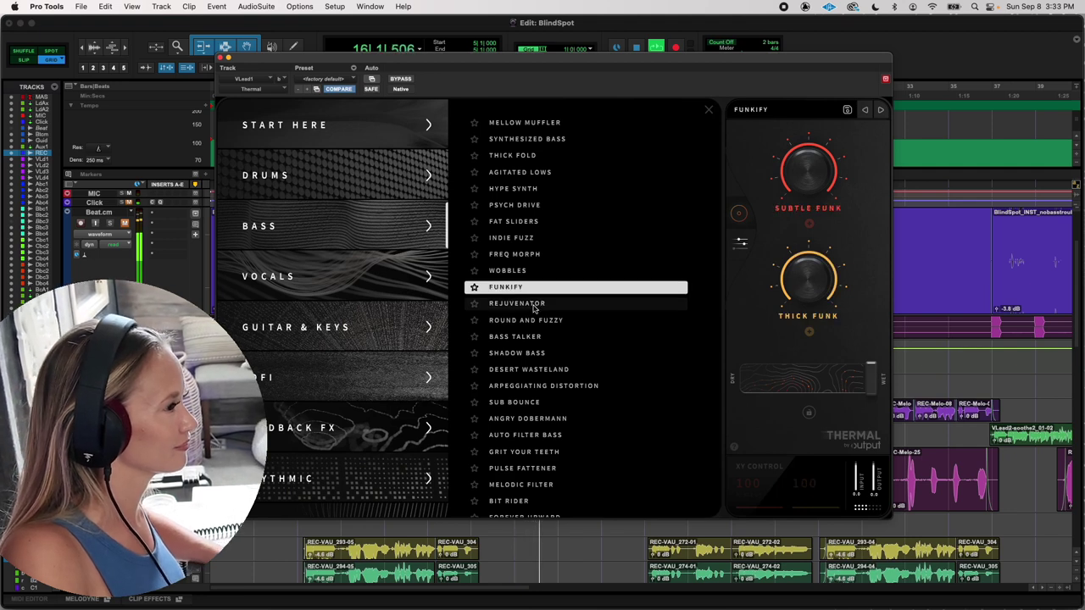
left_click(534, 305)
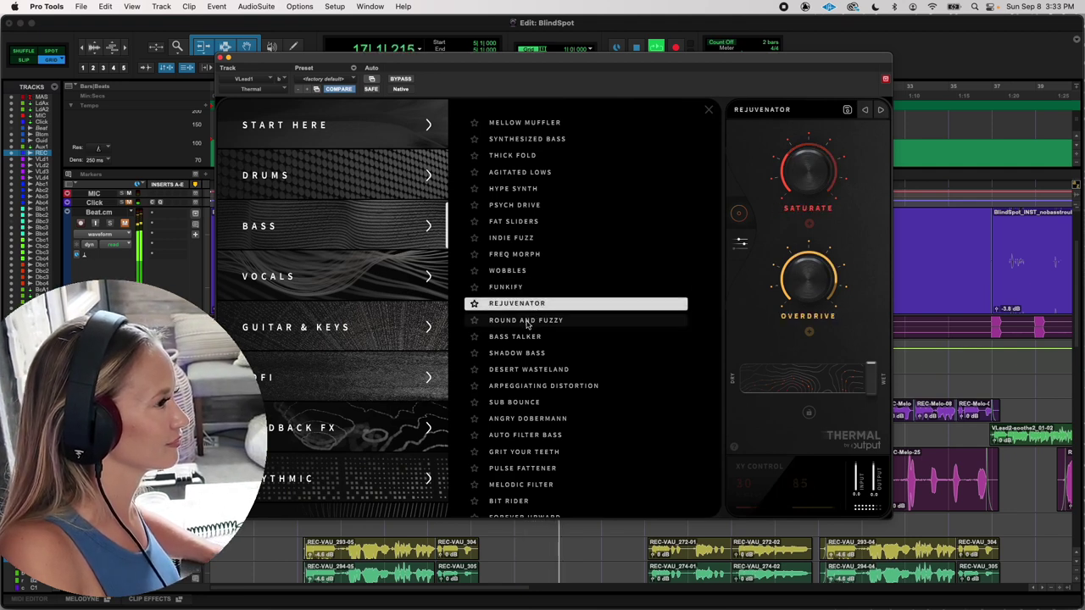
left_click(525, 321)
left_click(523, 337)
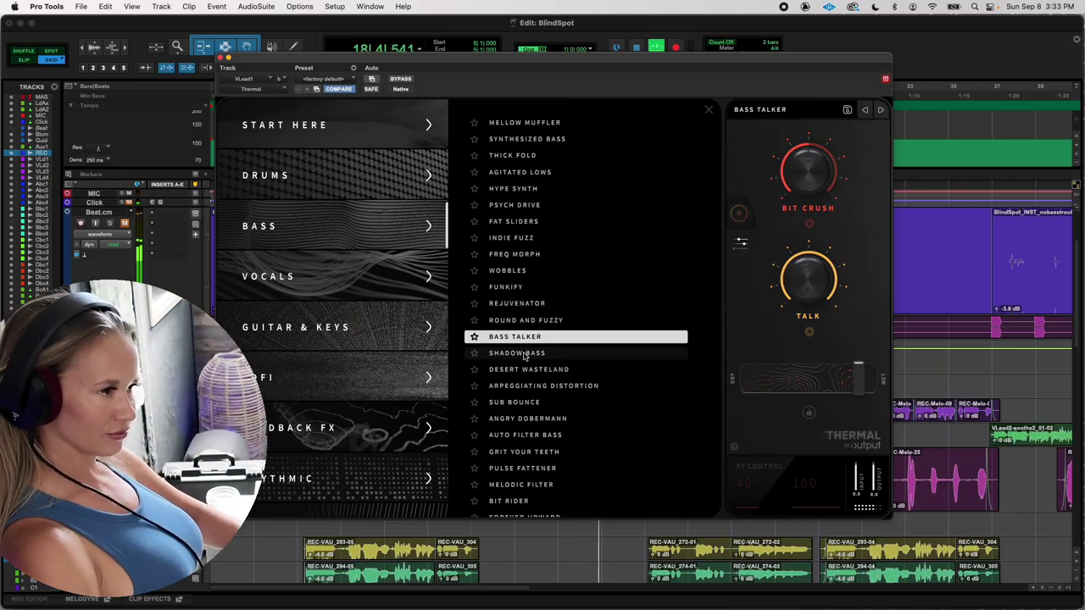
left_click(519, 354)
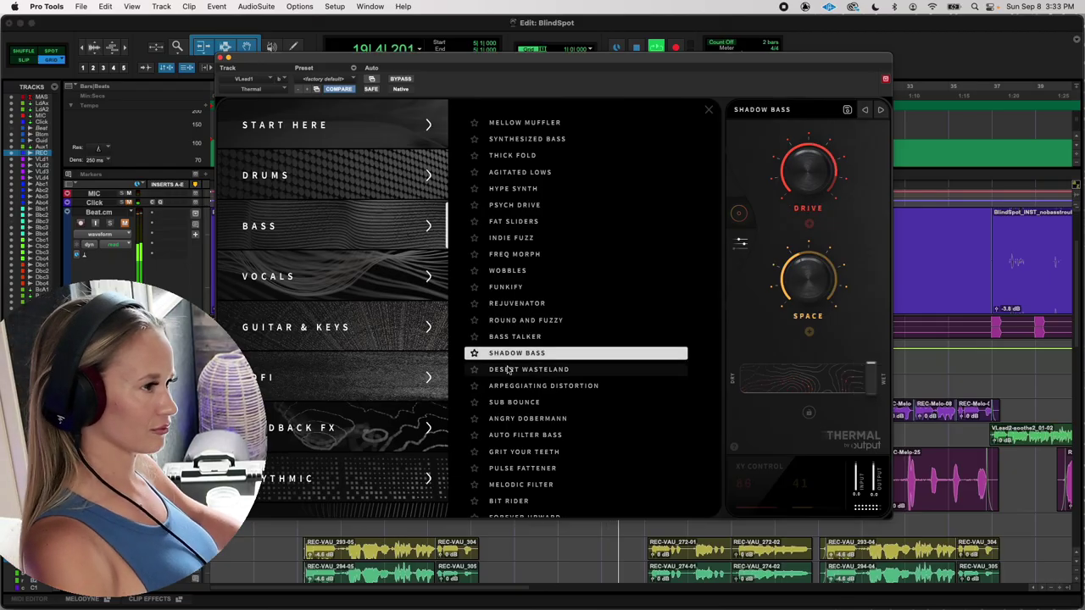
left_click(508, 369)
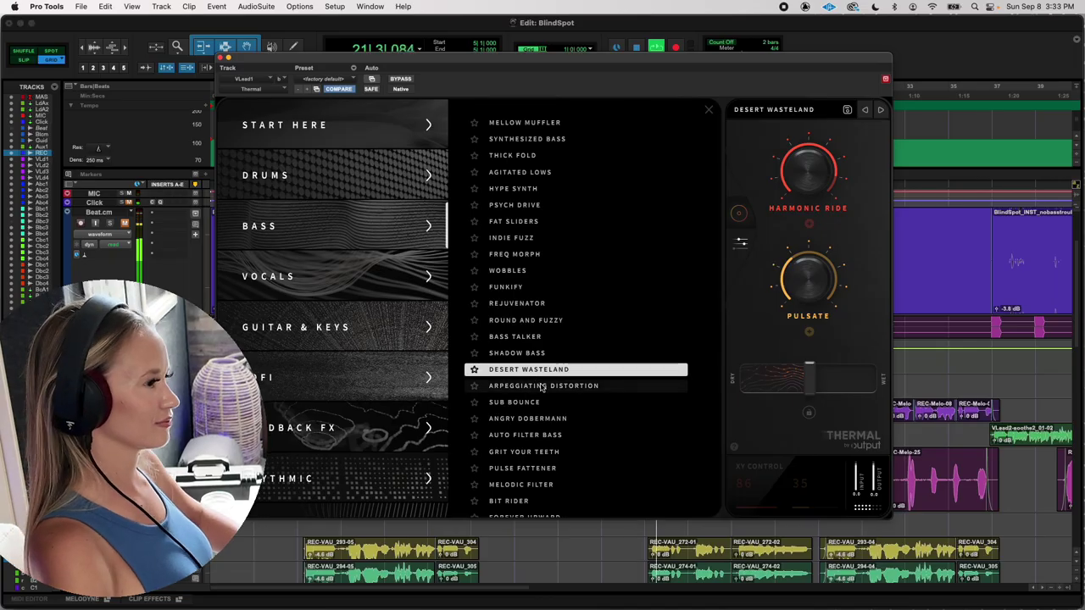
- Audition the Bass presets Arpeggiating Distortion, Sub Bounce, Angry Dobermann, Auto Filter Bass and Grit Your Teeth
left_click(540, 387)
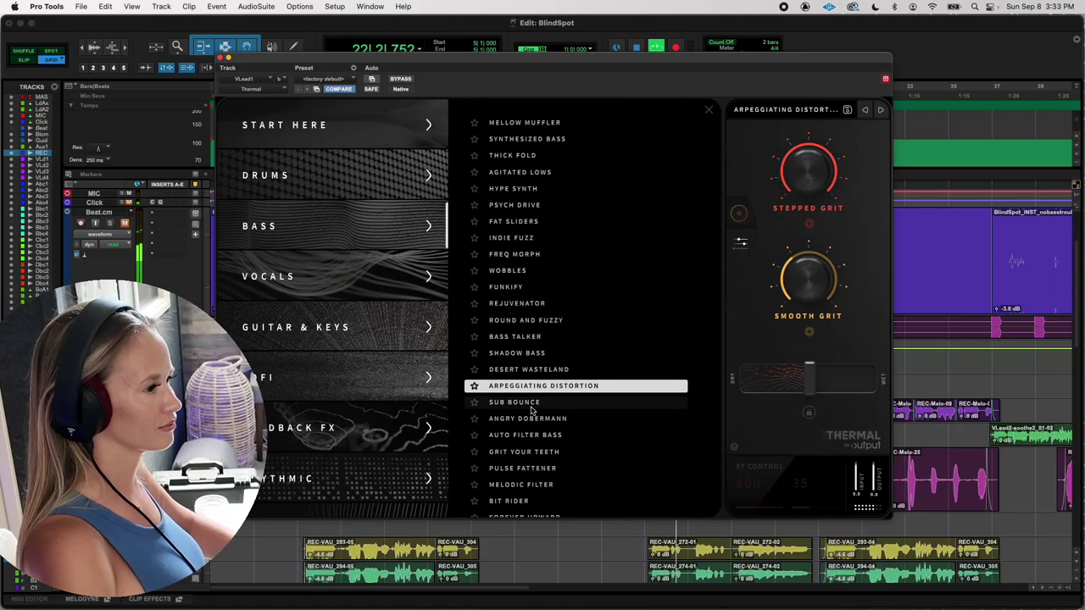
left_click(533, 405)
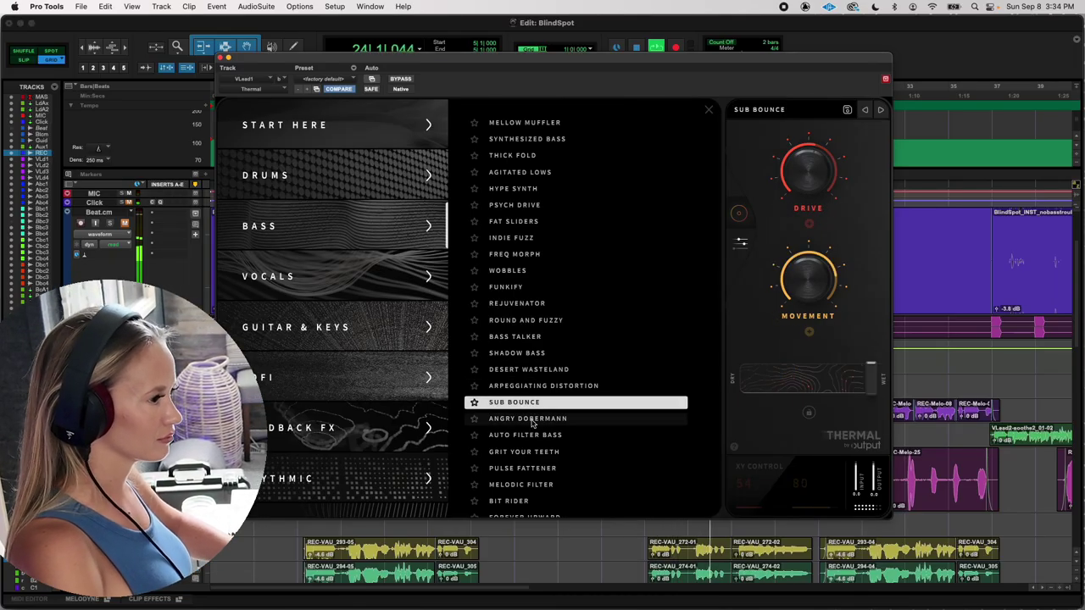
left_click(529, 420)
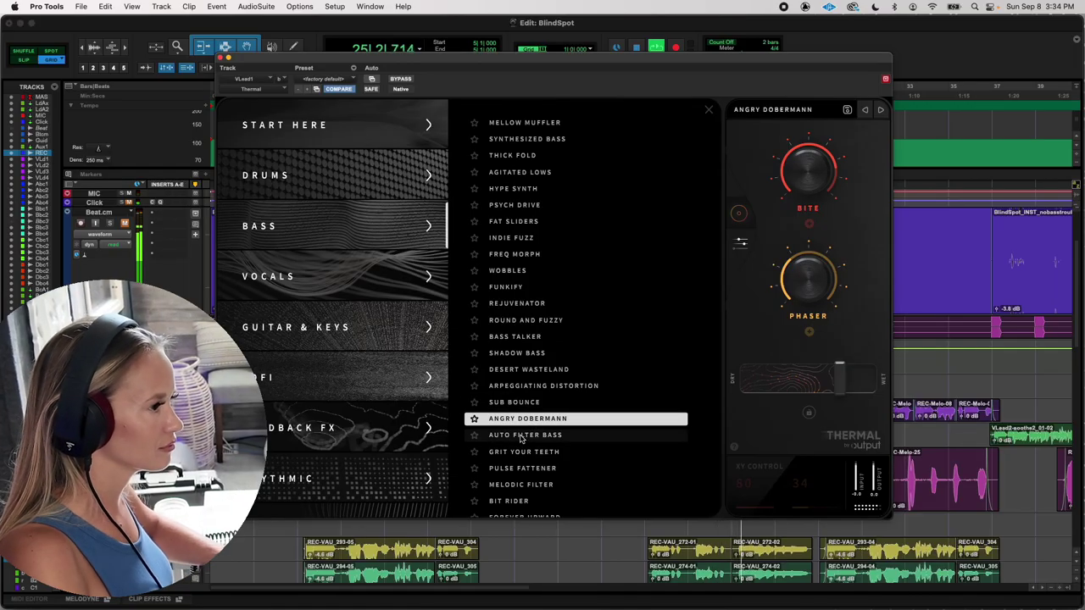
left_click(520, 437)
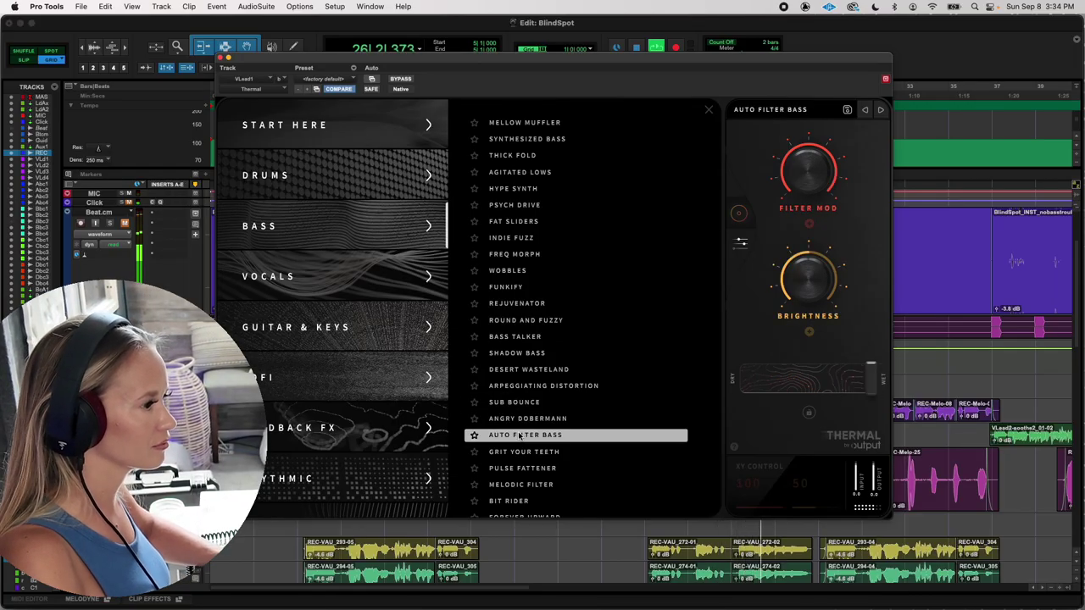
left_click(515, 456)
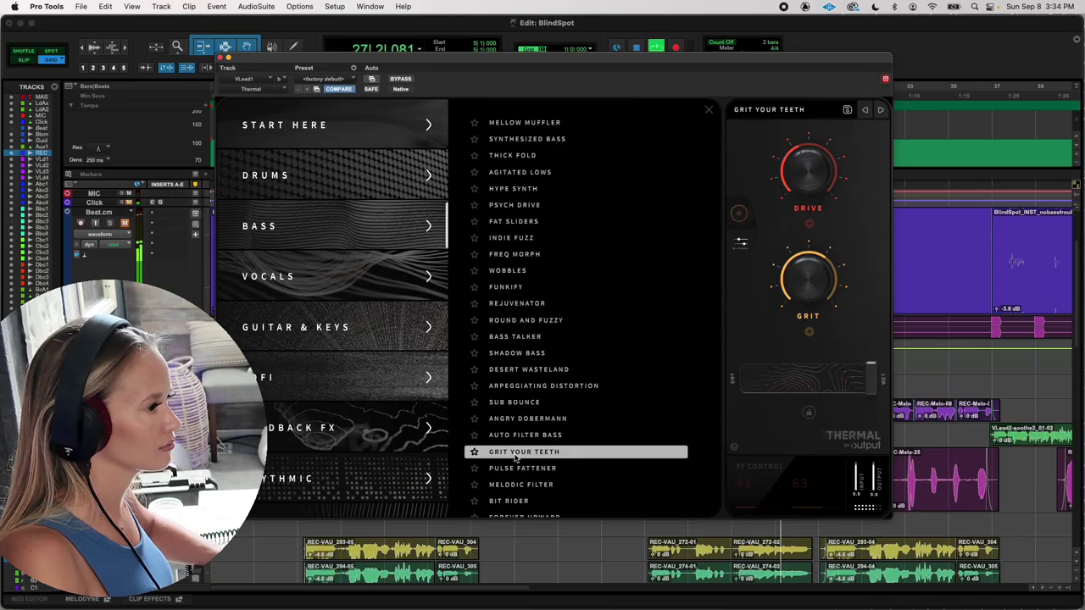
- Audition the remaining Bass presets Pulse Fattener, Melodic Filter, Bit Rider and Forever Upward on the vocal
left_click(519, 472)
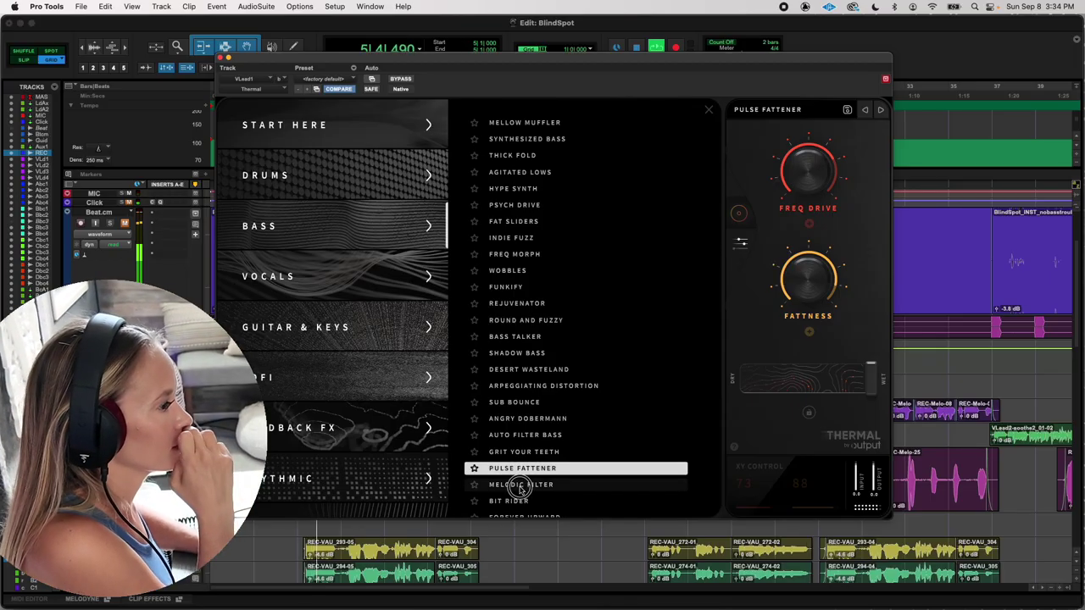
left_click(521, 486)
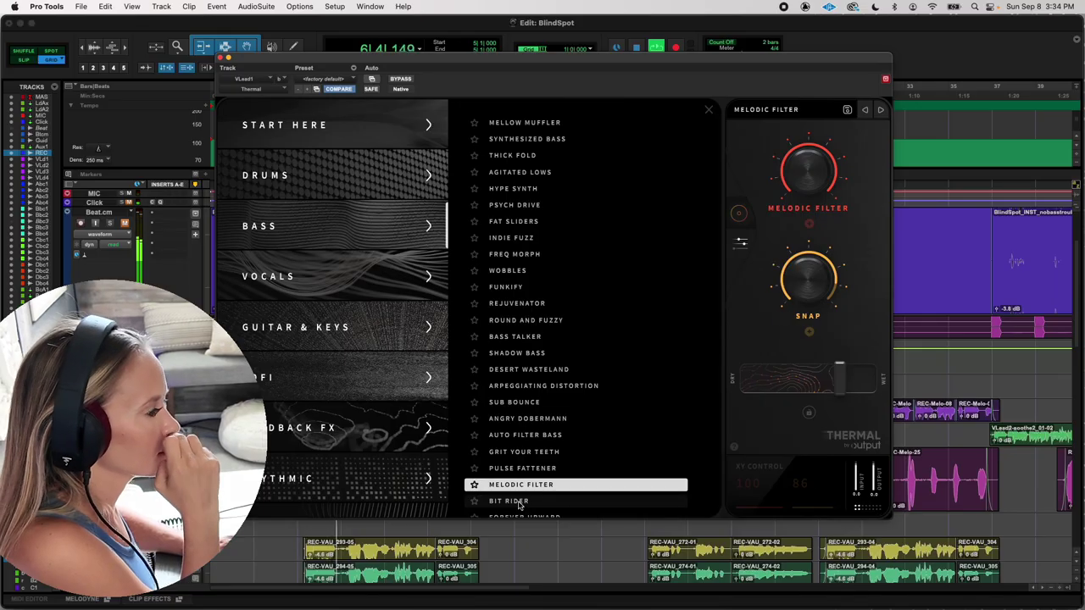
left_click(519, 502)
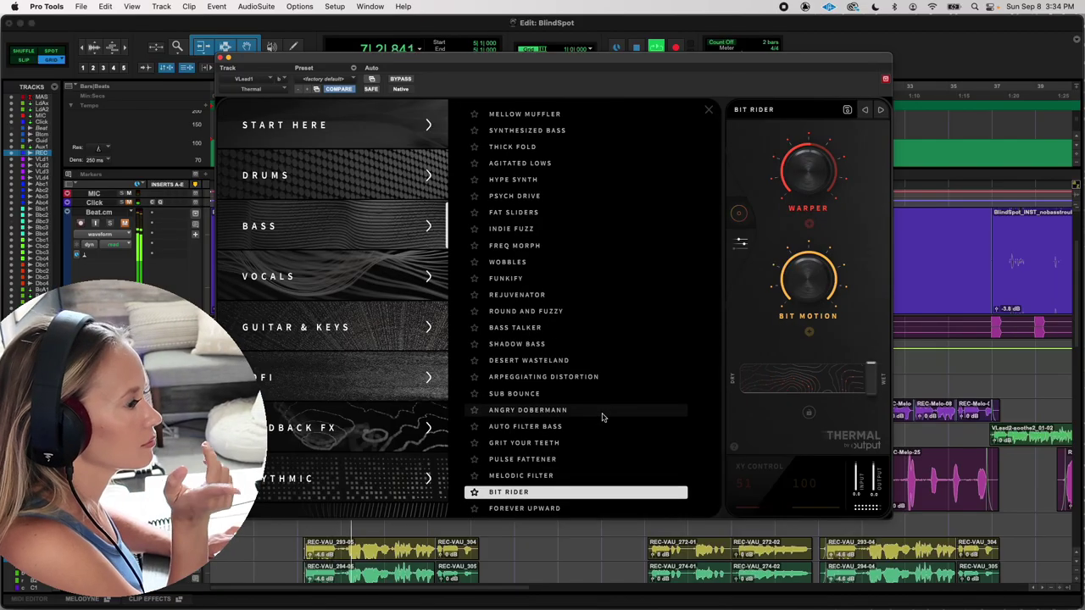
left_click(552, 511)
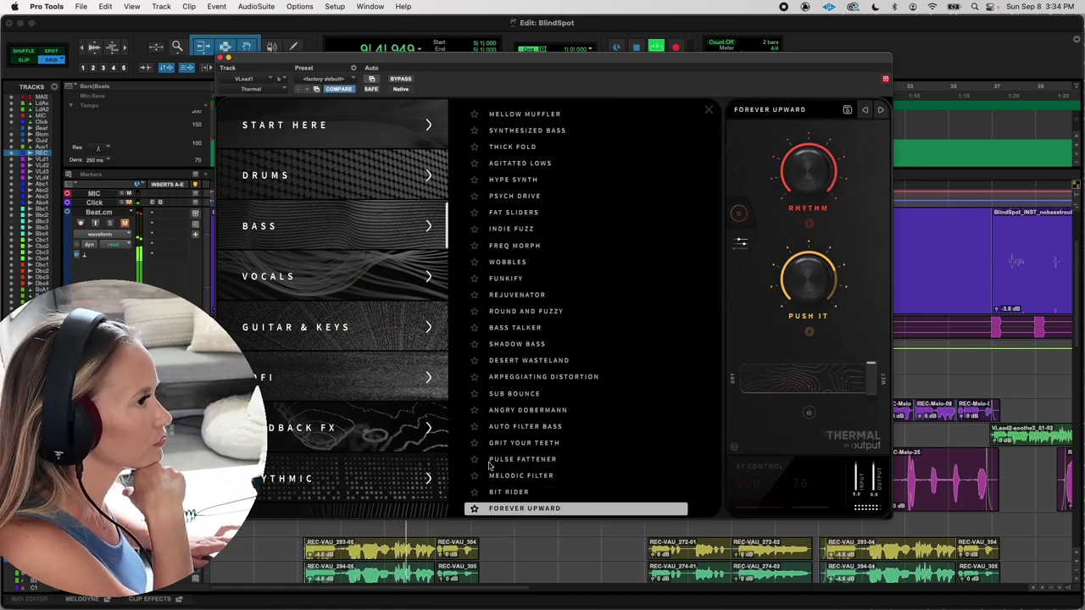
- Move on to the Vocals presets and audition Modern Bite, Level Off, Soft Edge and Bad Breakup
left_click(880, 109)
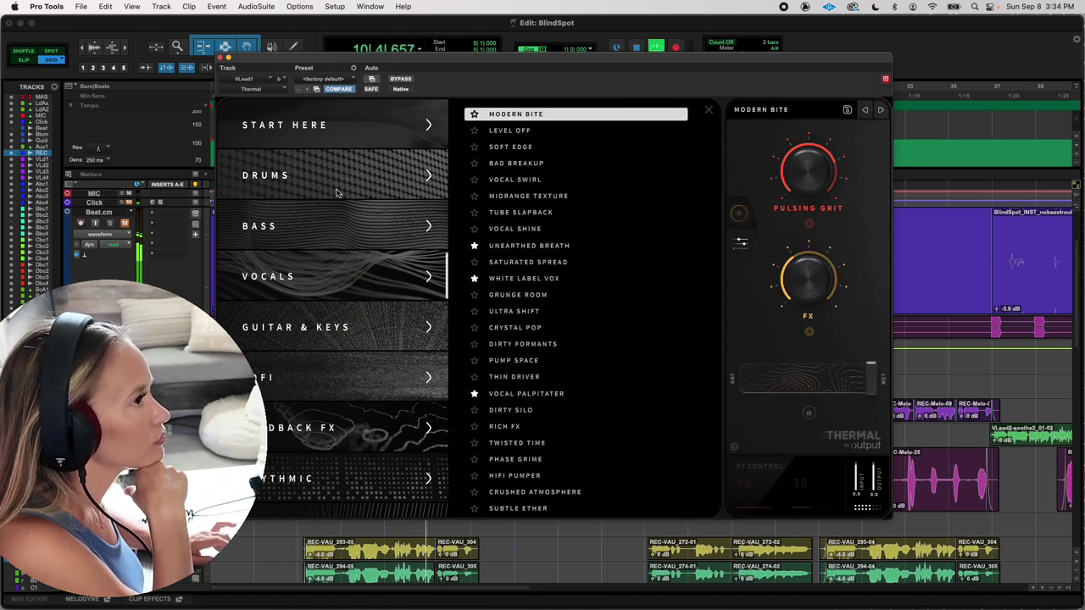
scroll(607, 170, "up", 1)
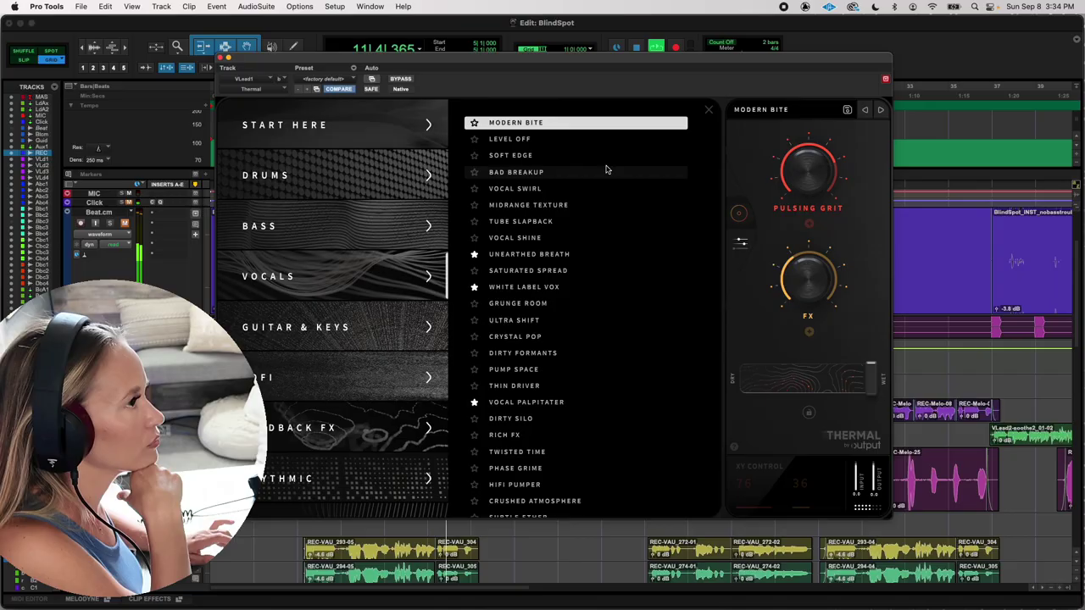
left_click(571, 140)
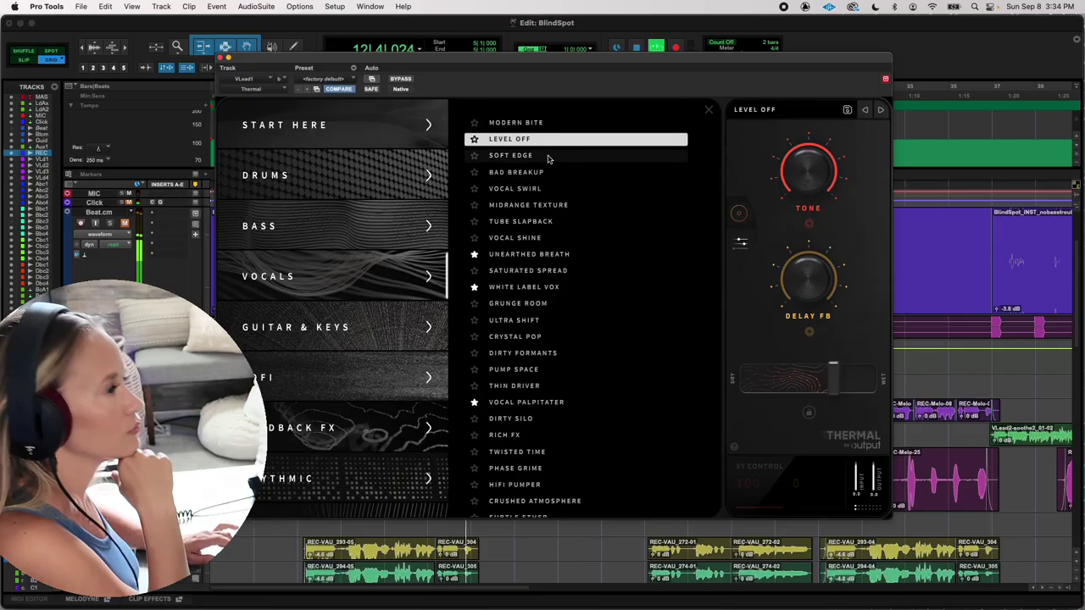
left_click(547, 157)
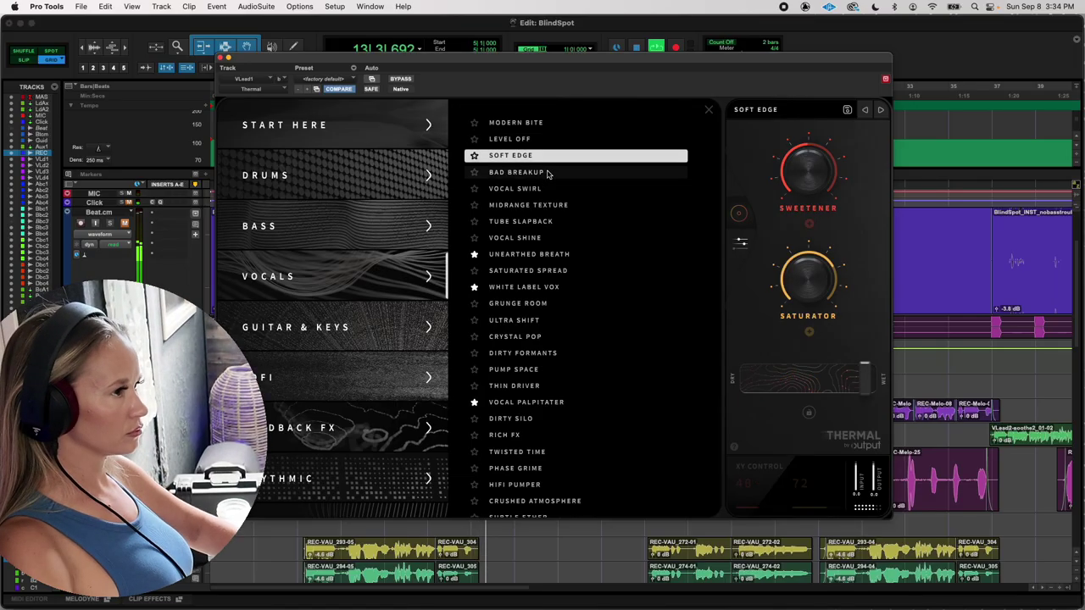
left_click(547, 173)
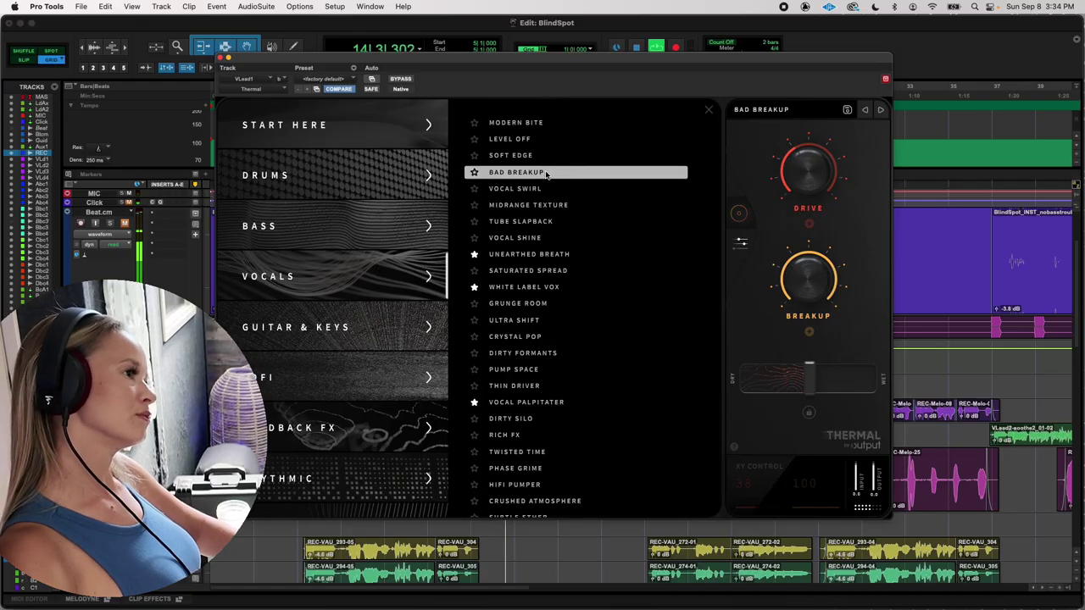
- Audition the Vocals presets Vocal Swirl, Midrange Texture, Tube Slapback, Vocal Shine and Unearthed Breath
left_click(533, 191)
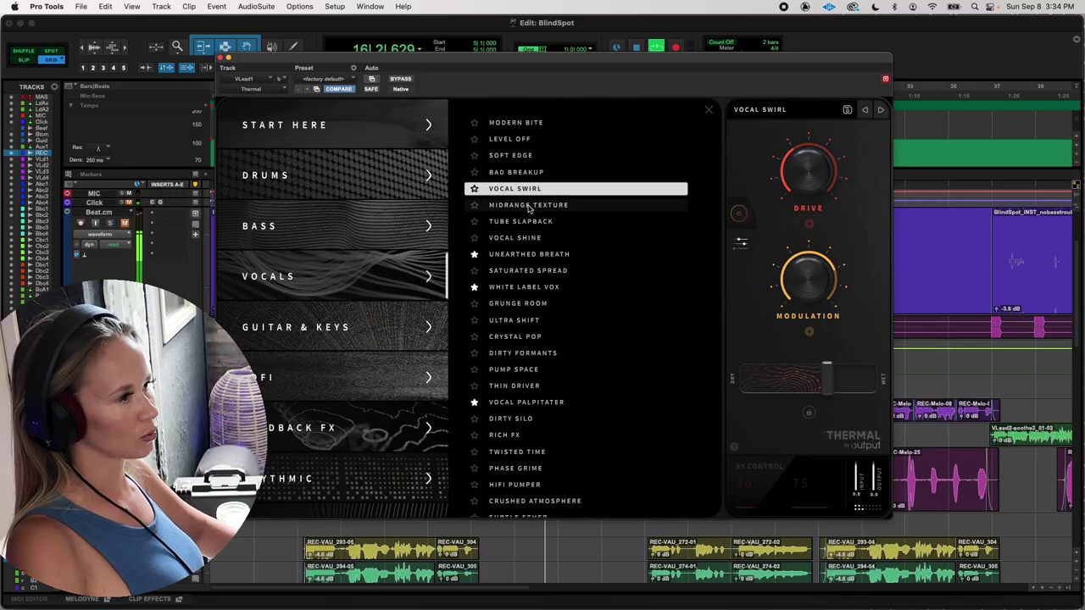
left_click(529, 208)
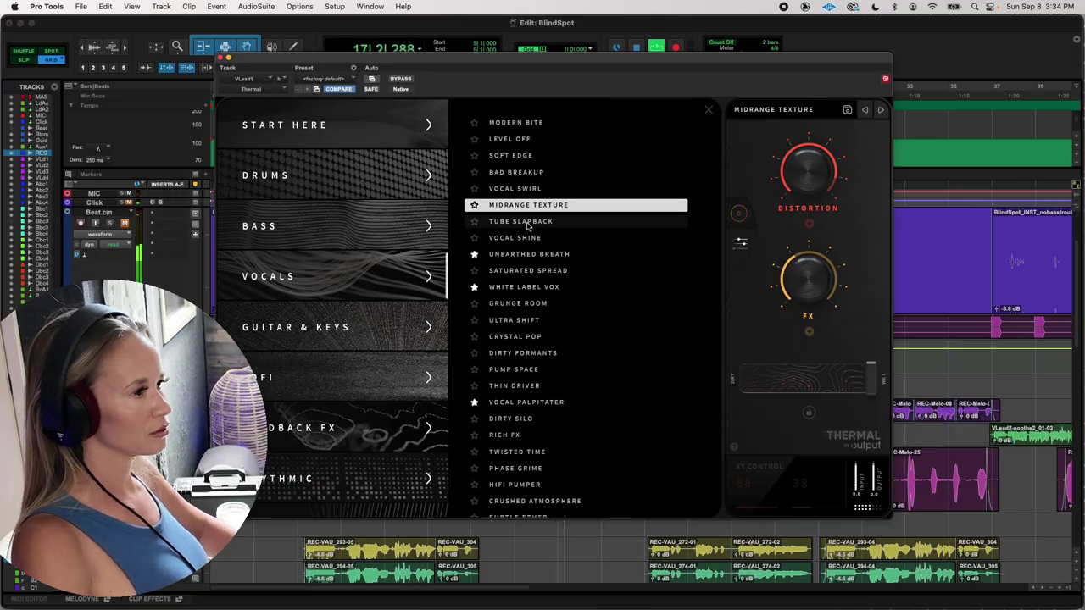
left_click(525, 222)
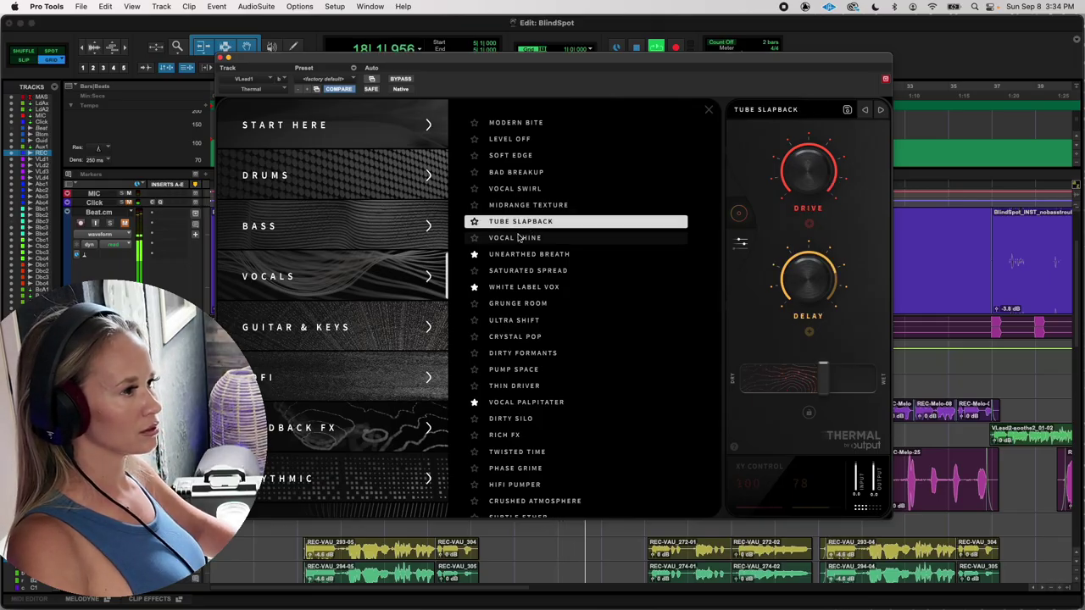
left_click(515, 239)
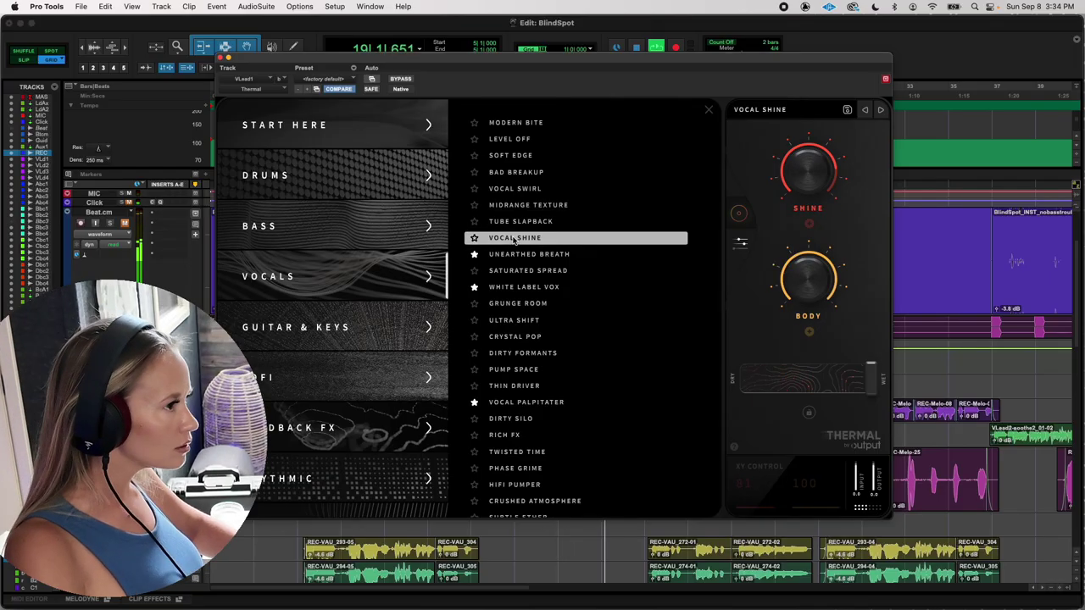
left_click(511, 255)
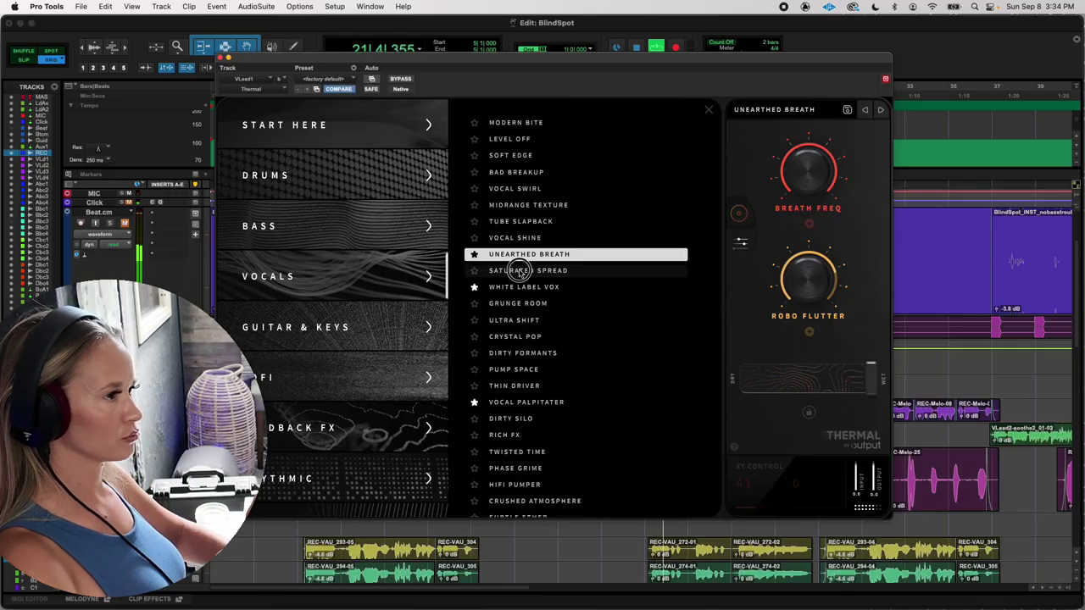
- Audition the Vocals presets Saturated Spread, White Label Vox, Grunge Room, Ultra Shift, Crystal Pop and Dirty Formants
left_click(519, 272)
left_click(521, 288)
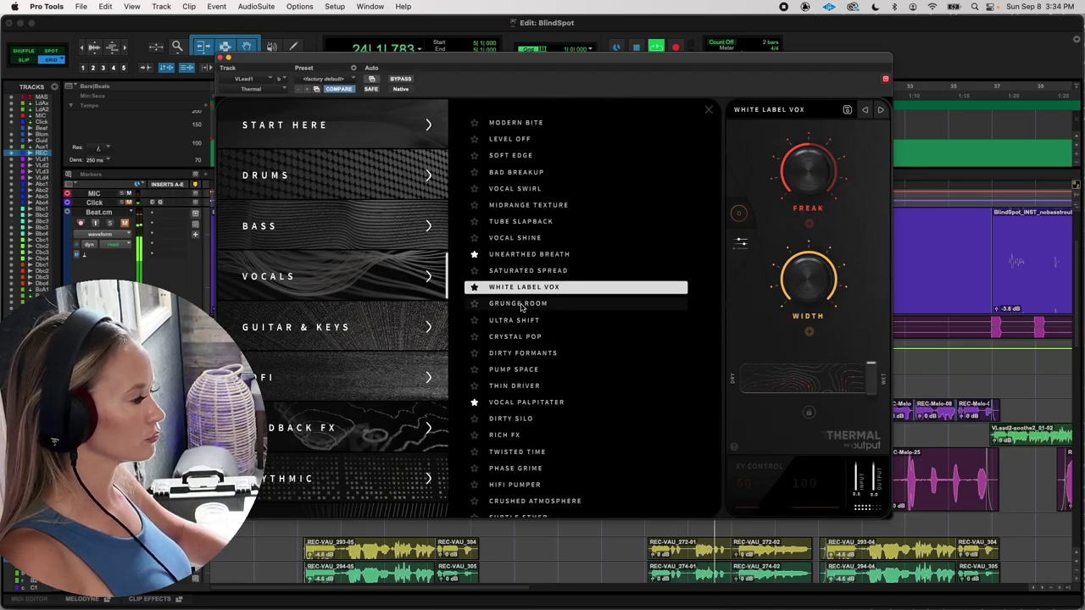
left_click(522, 305)
left_click(524, 321)
left_click(526, 337)
left_click(523, 354)
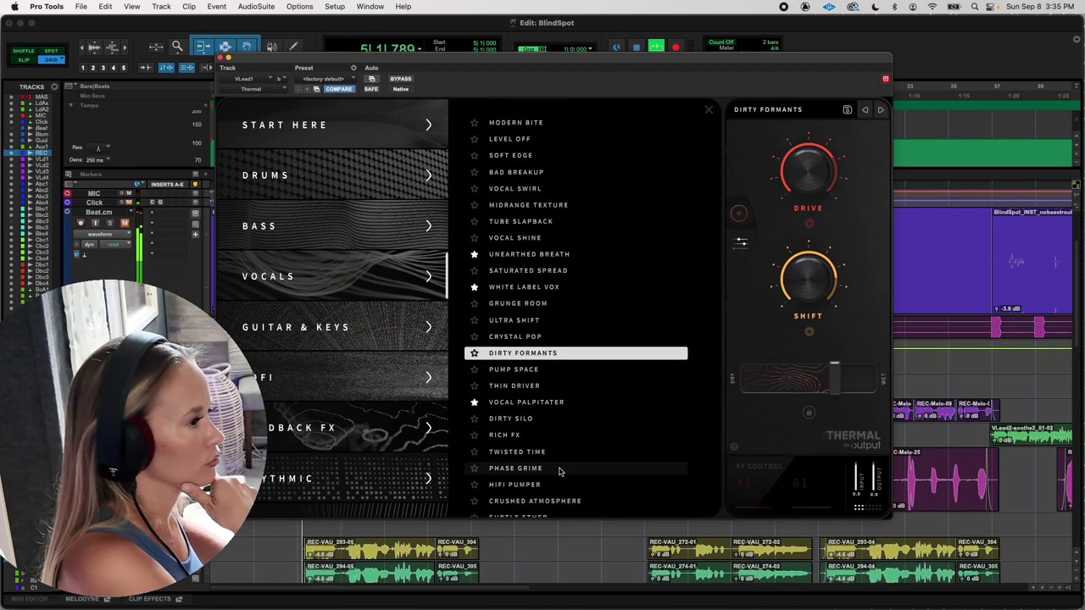
- Audition the Vocals presets Pump Space, Thin Driver, Vocal Palpitater, Dirty Silo, Rich FX, Twisted Time and Phase Grime
left_click(532, 372)
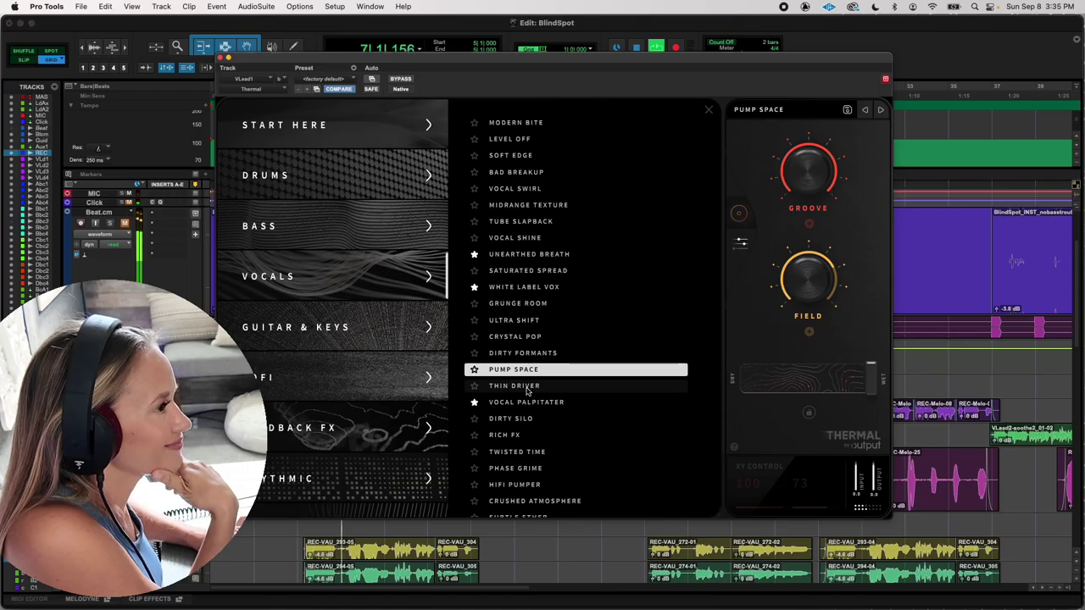
left_click(527, 388)
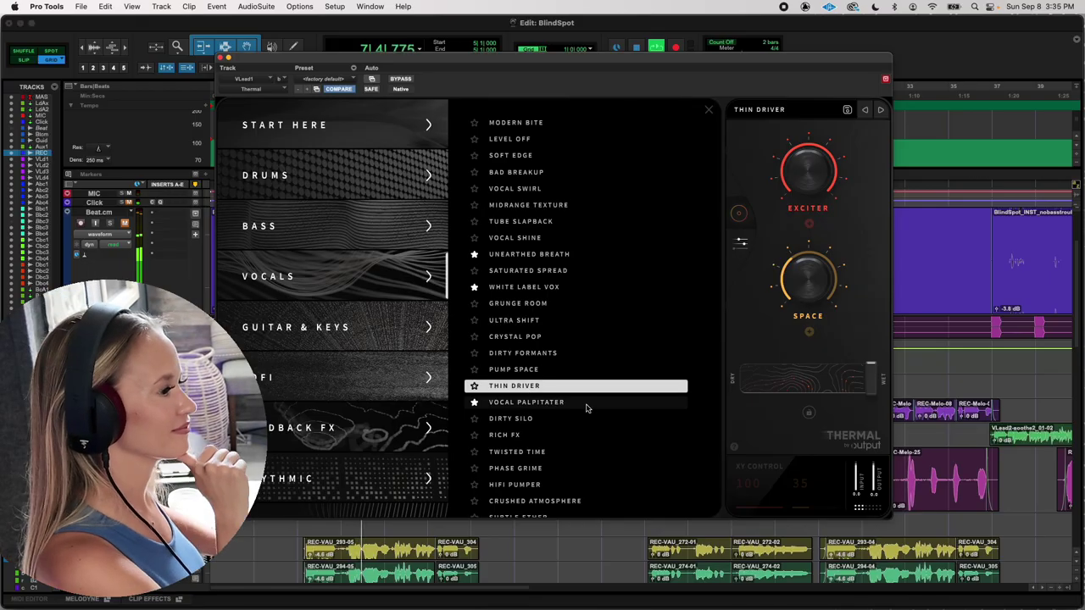
left_click(585, 405)
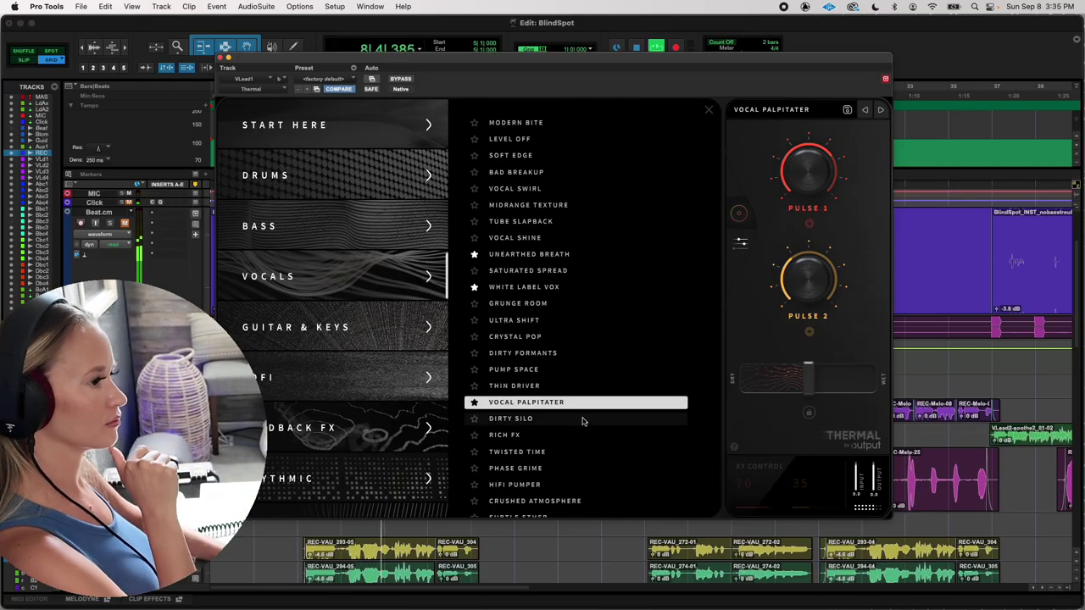
scroll(583, 420, "down", 2)
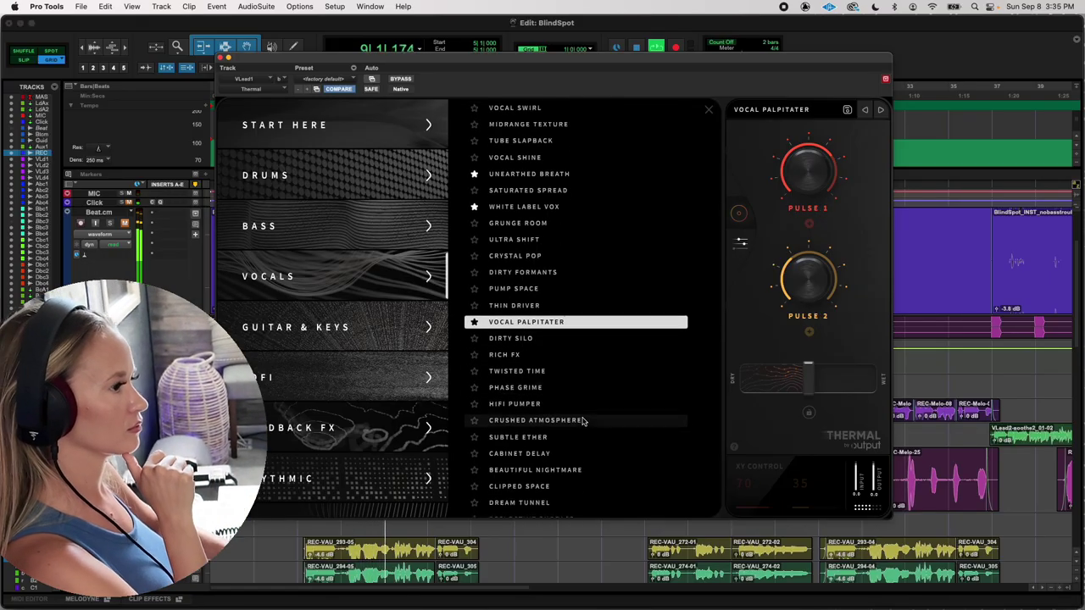
left_click(543, 332)
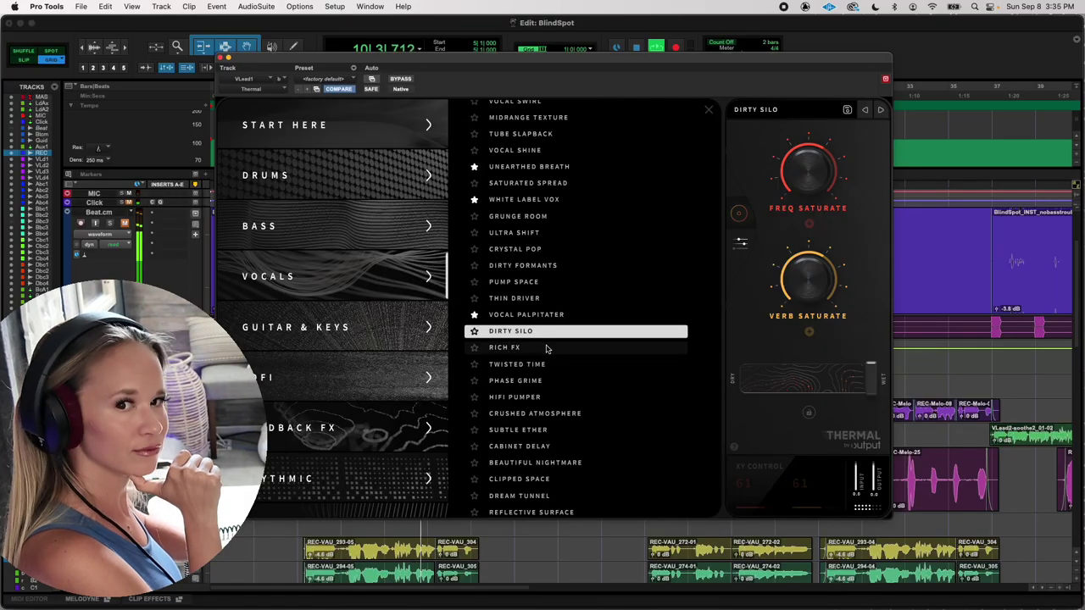
left_click(547, 349)
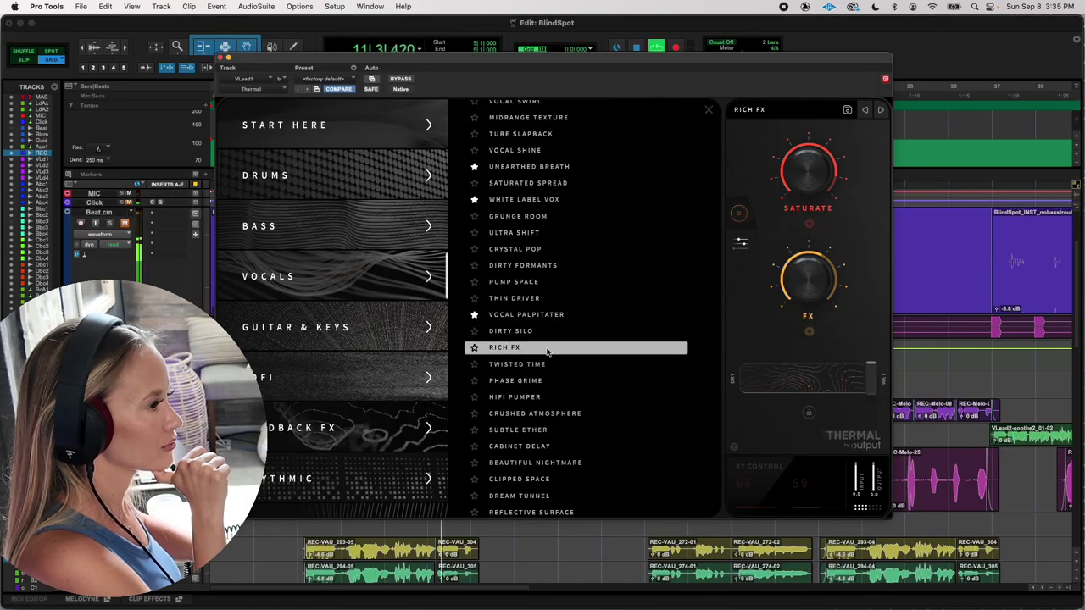
left_click(587, 365)
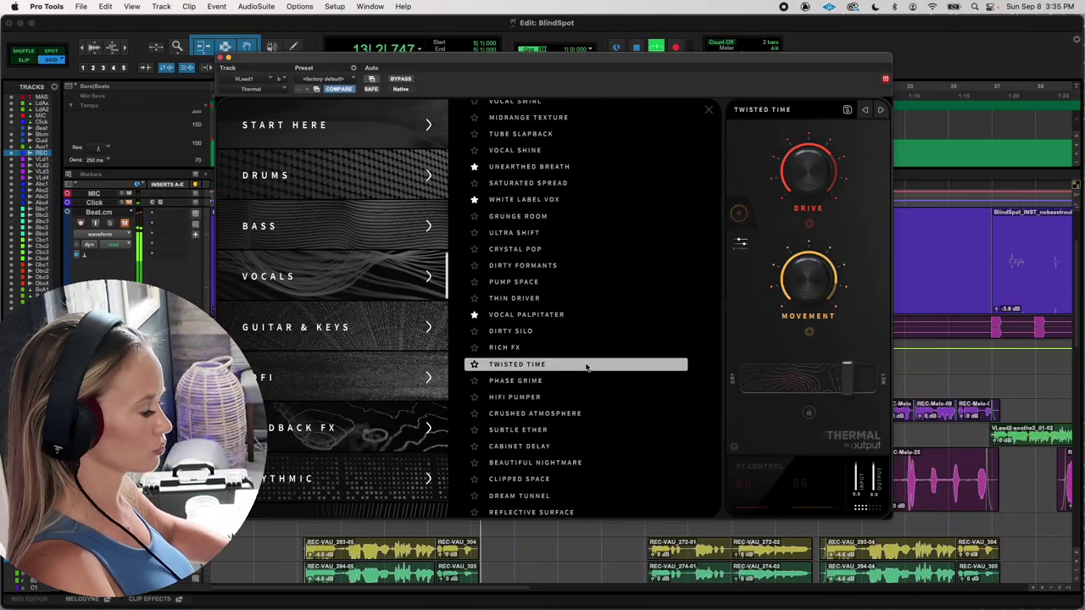
left_click(568, 383)
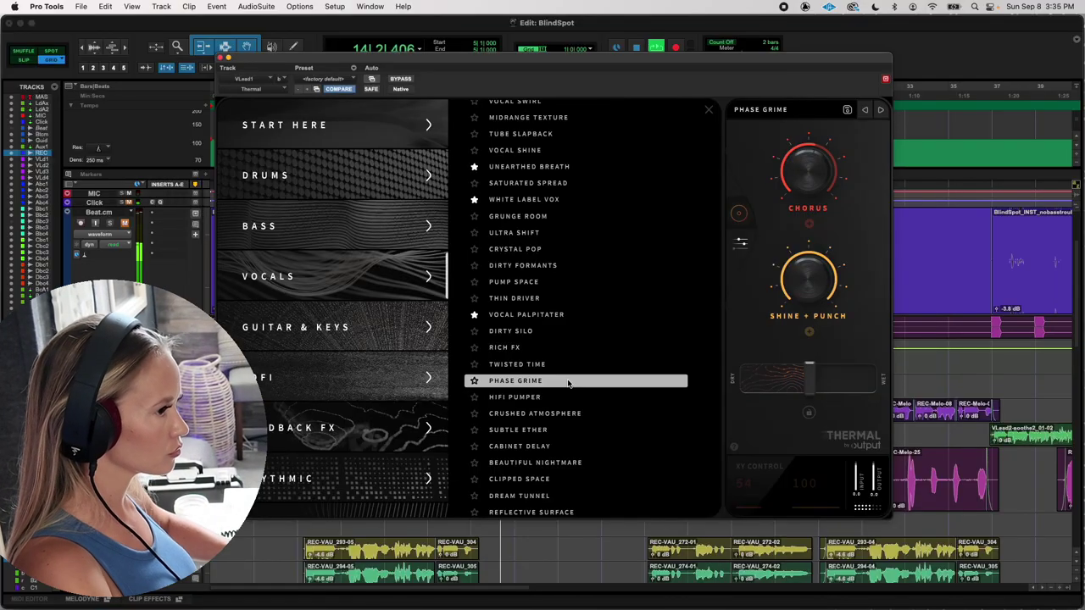
- Audition the Vocals presets Hifi Pumper, Crushed Atmosphere, Subtle Ether and Cabinet Delay, marking Crushed Atmosphere as a favorite
scroll(568, 385, "down", 2)
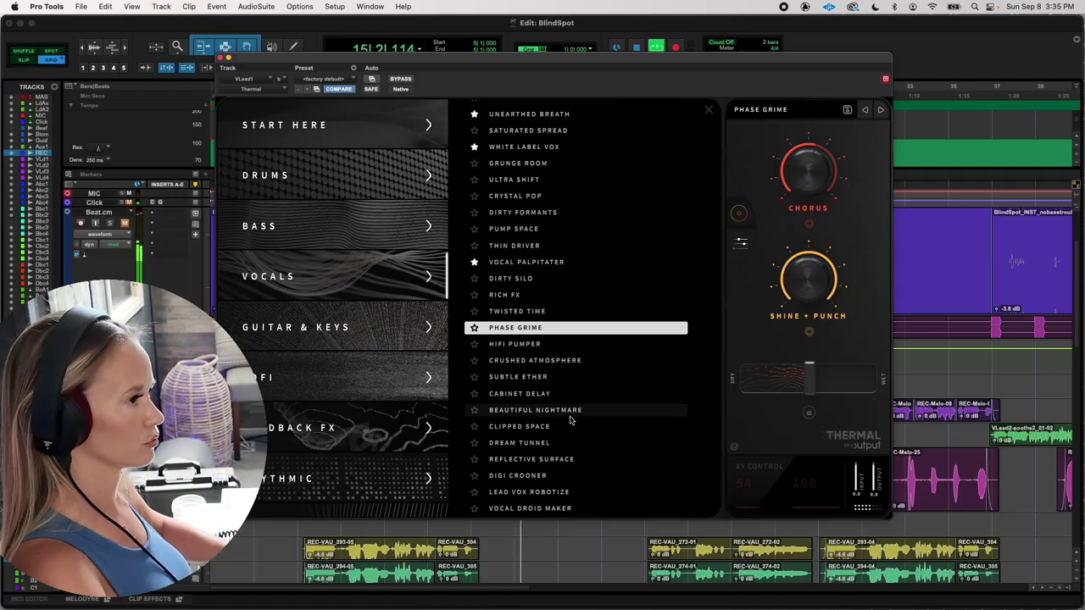
left_click(534, 346)
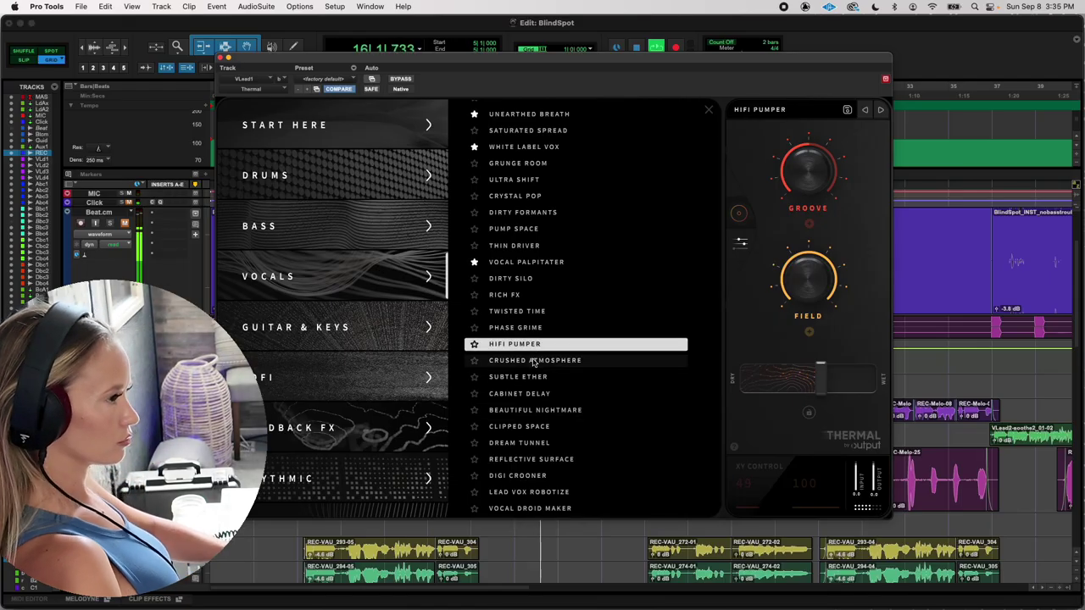
left_click(533, 362)
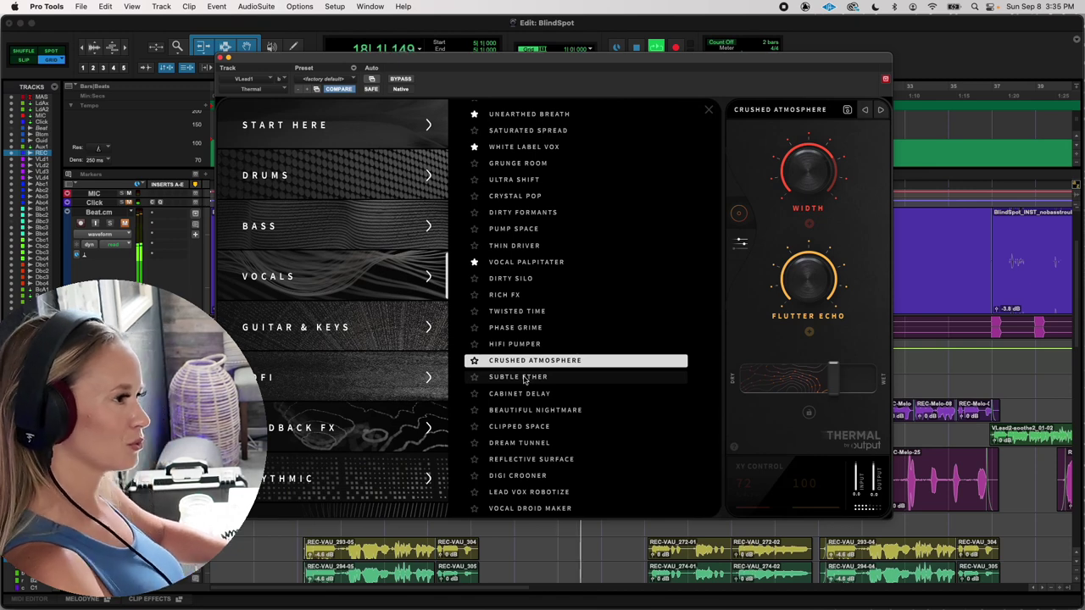
left_click(573, 380)
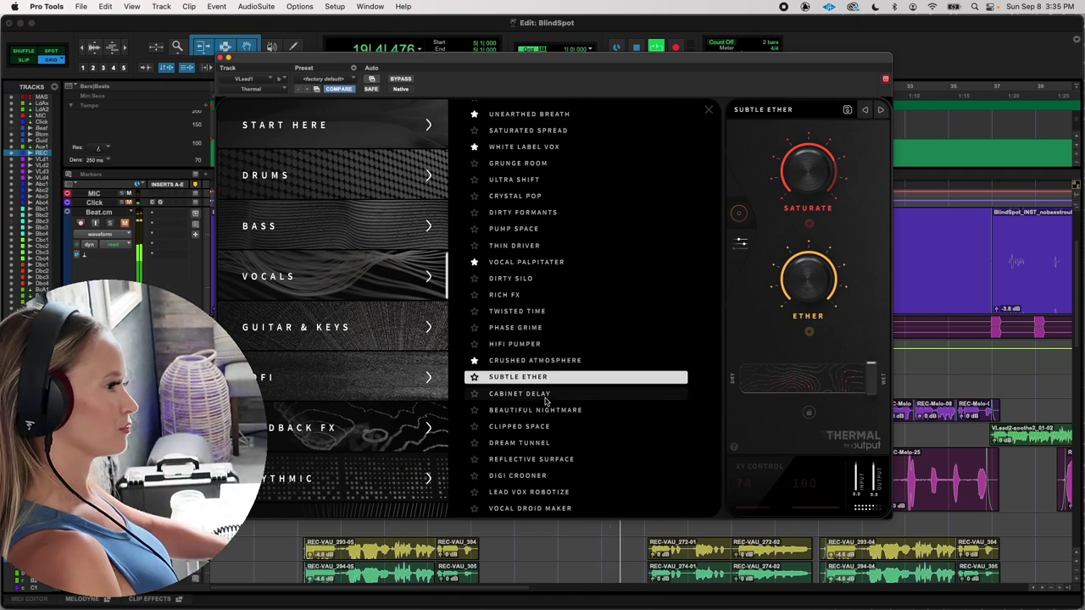
left_click(545, 397)
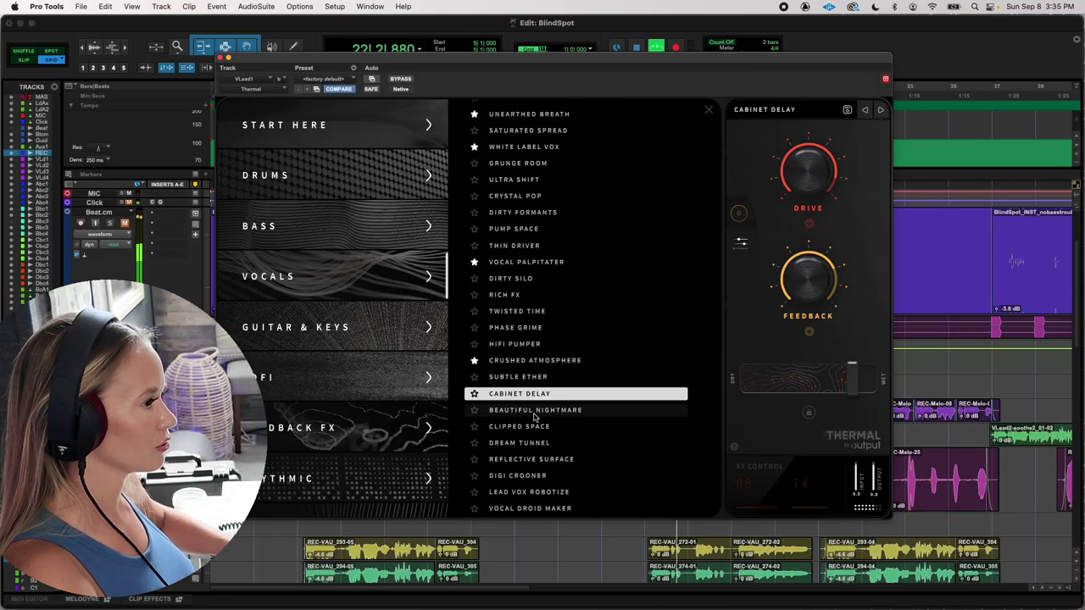
- Audition the Vocals presets Beautiful Nightmare, Clipped Space, Dream Tunnel, Reflective Surface, Digi Crooner and Lead Vox Robotize
left_click(535, 412)
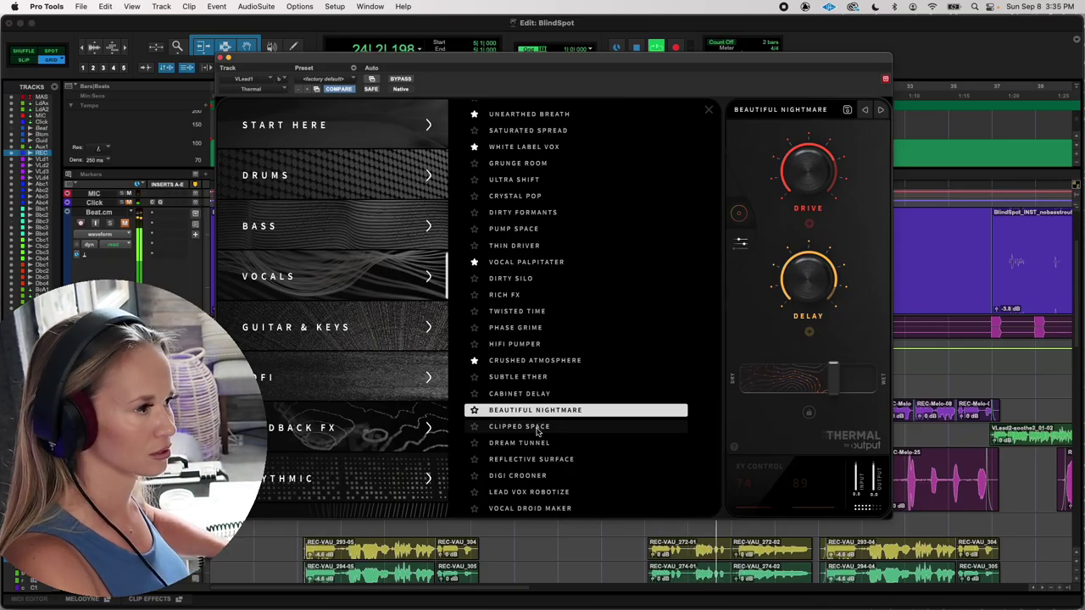
left_click(537, 429)
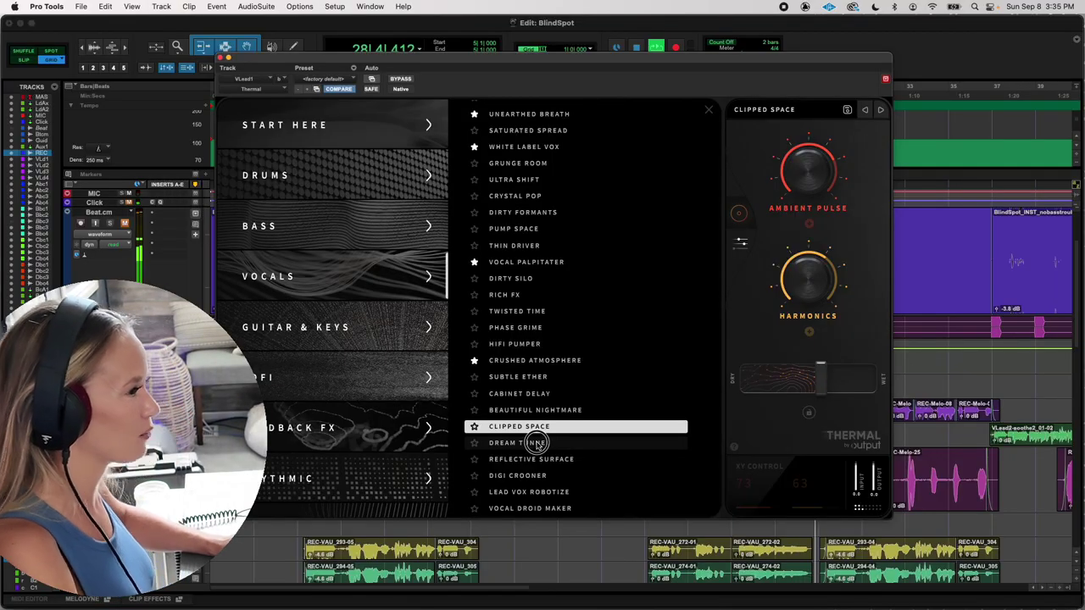
left_click(538, 444)
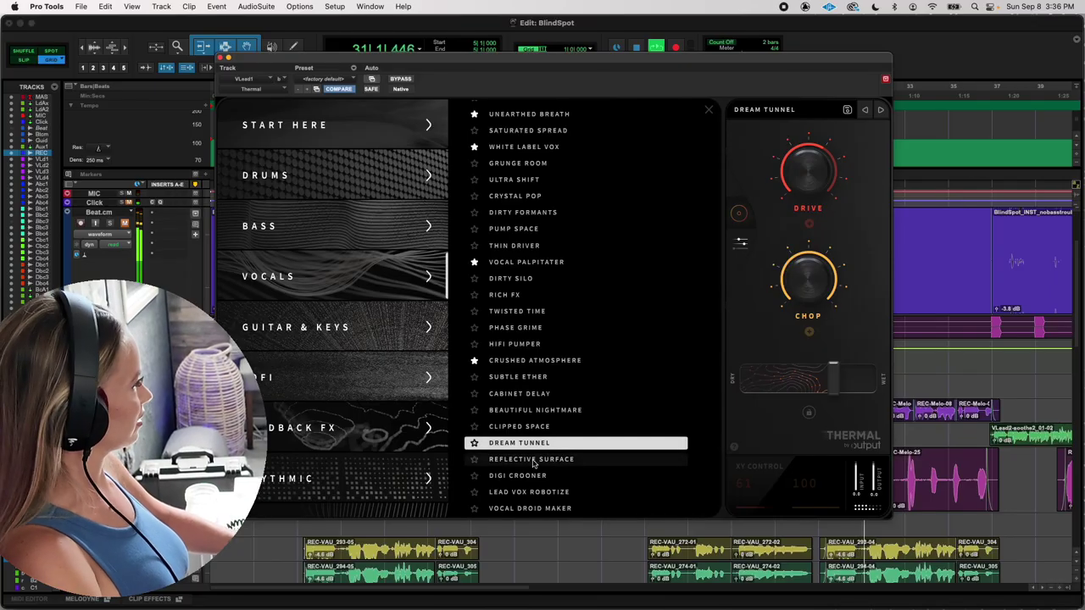
left_click(533, 460)
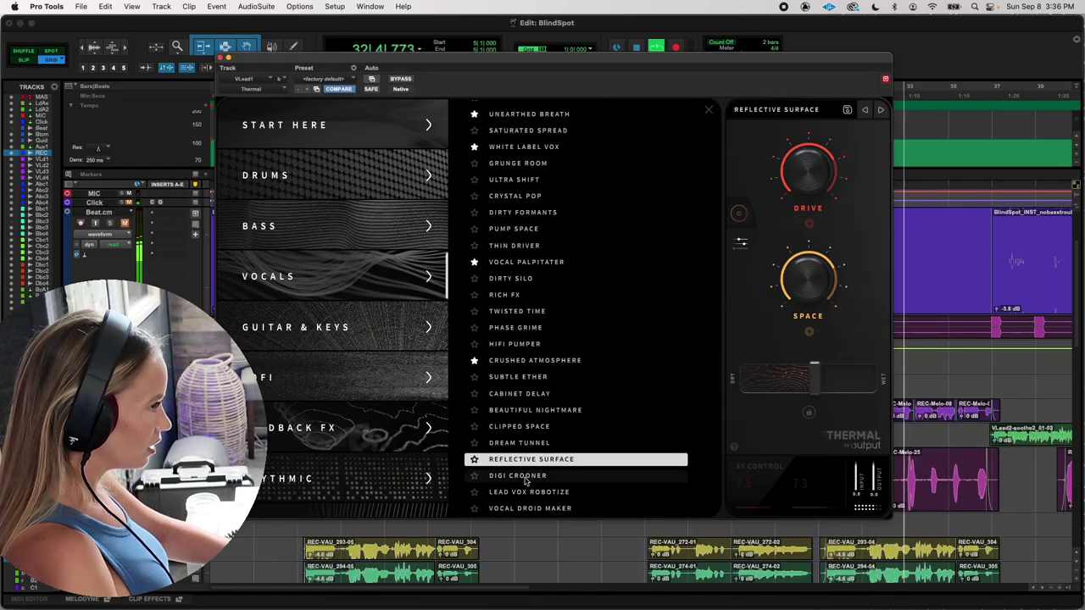
left_click(527, 477)
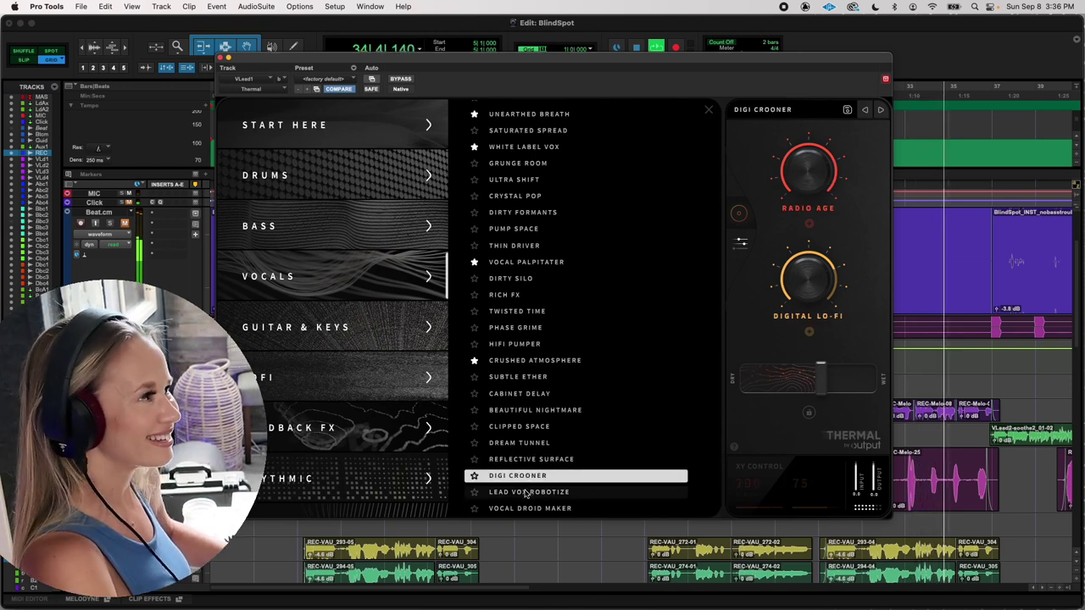
left_click(526, 494)
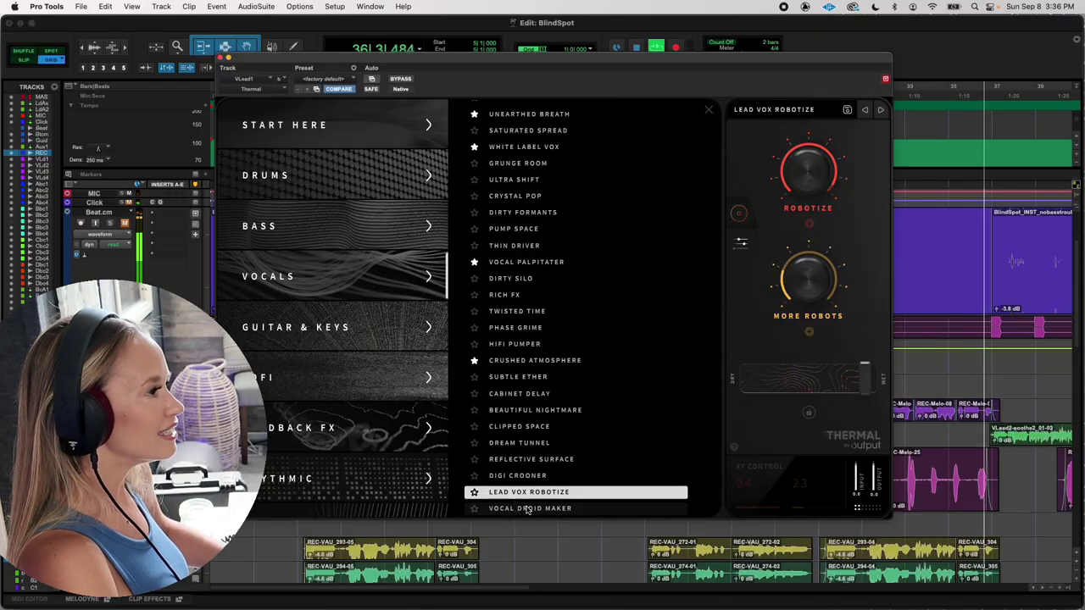
- Audition the Vocals preset Vocal Droid Maker and open the Extreme preset category
left_click(527, 508)
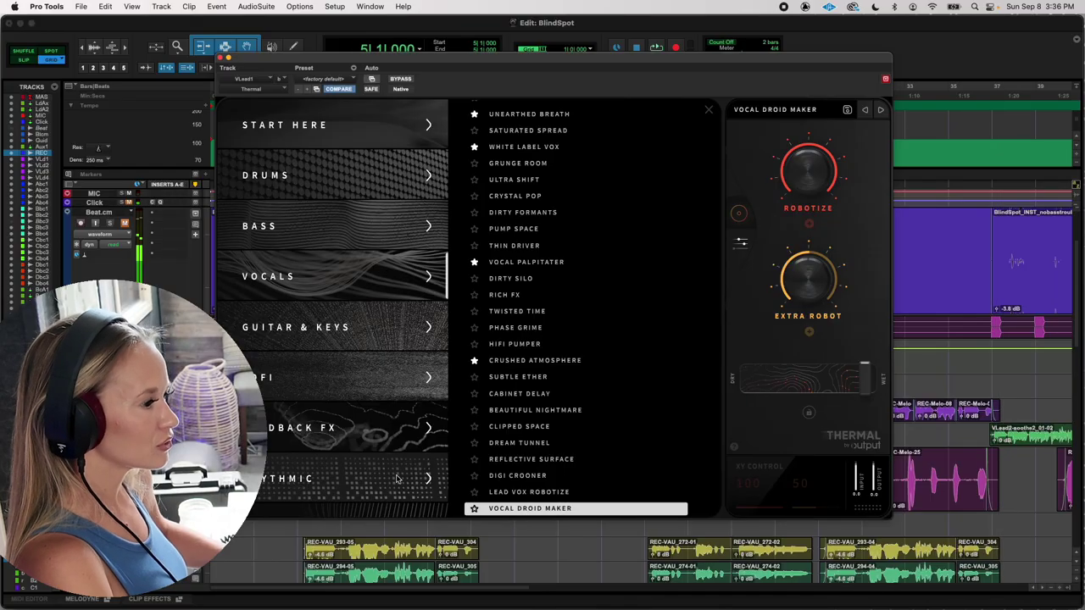
scroll(333, 260, "down", 4)
scroll(333, 260, "up", 1)
scroll(326, 297, "down", 3)
left_click(322, 344)
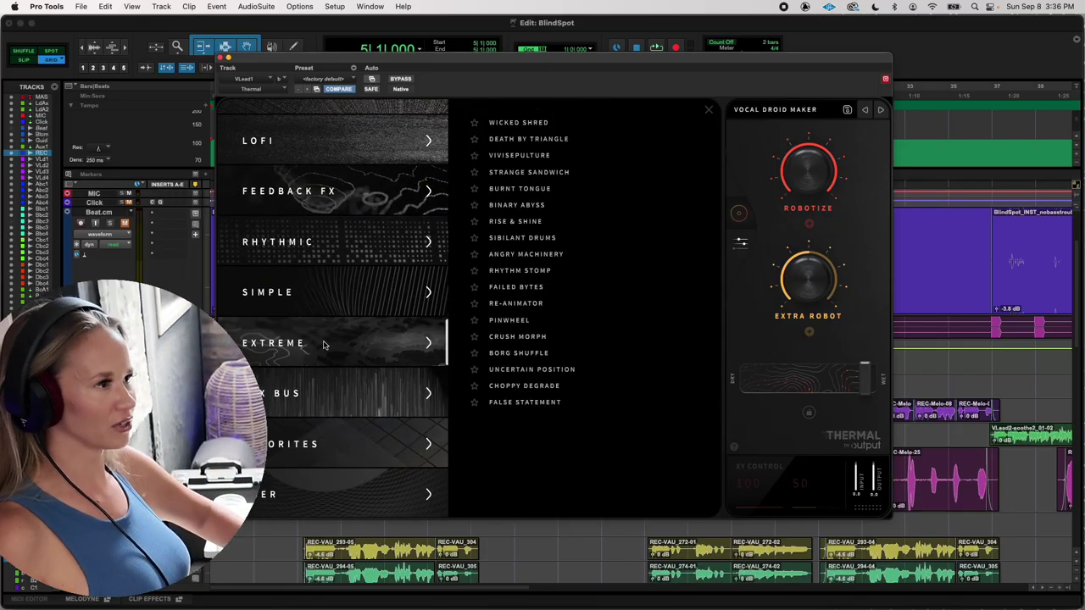
- Play the session and audition the Extreme presets Wicked Shred, Death by Triangle, Vivisepulture, Strange Sandwich and Burnt Tongue
key("space")
left_click(526, 123)
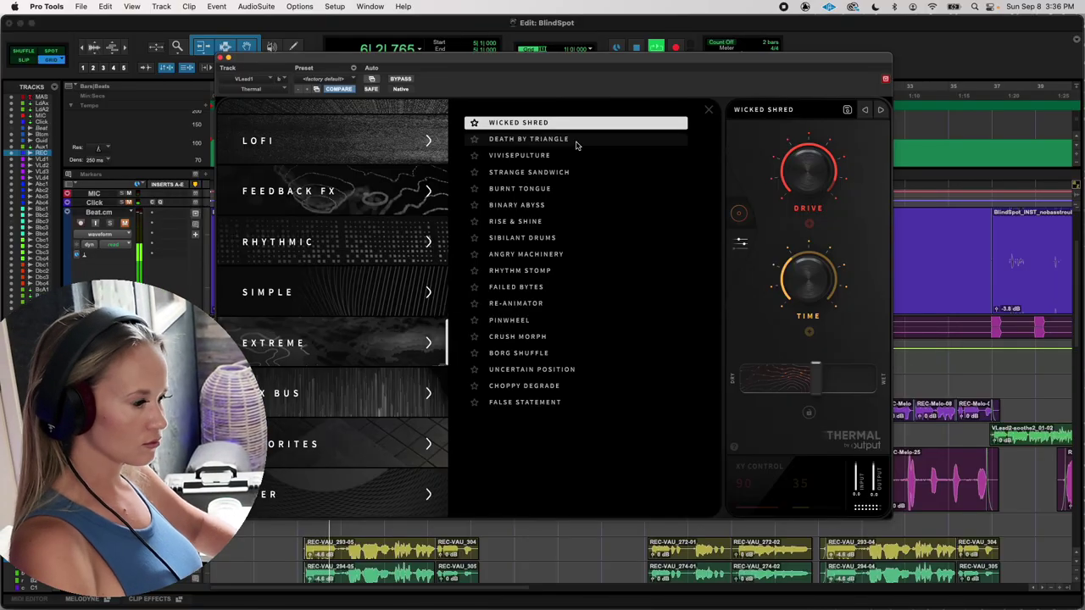
left_click(576, 144)
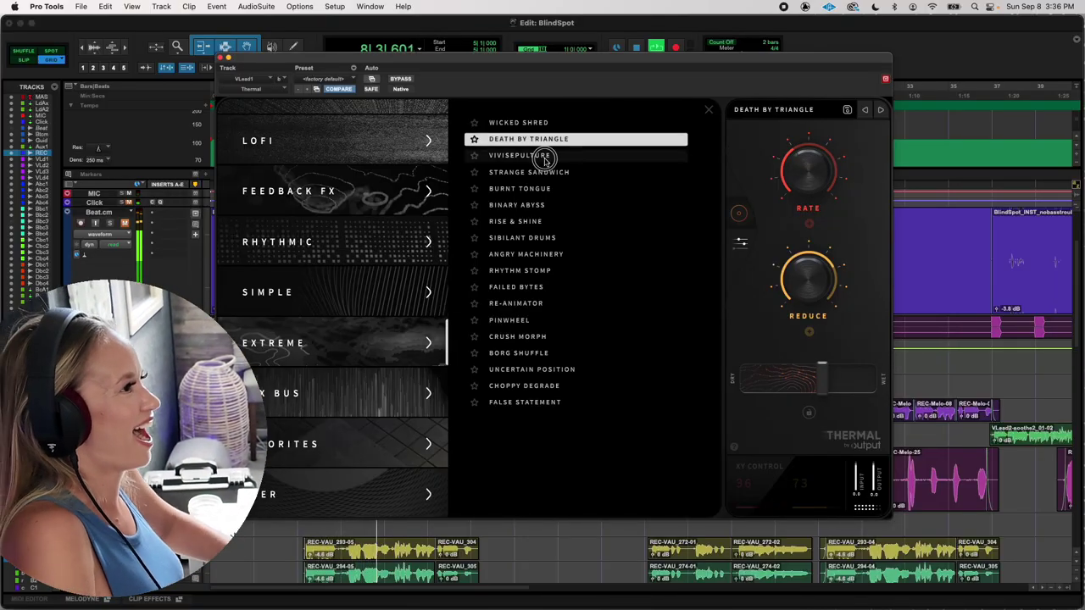
left_click(541, 156)
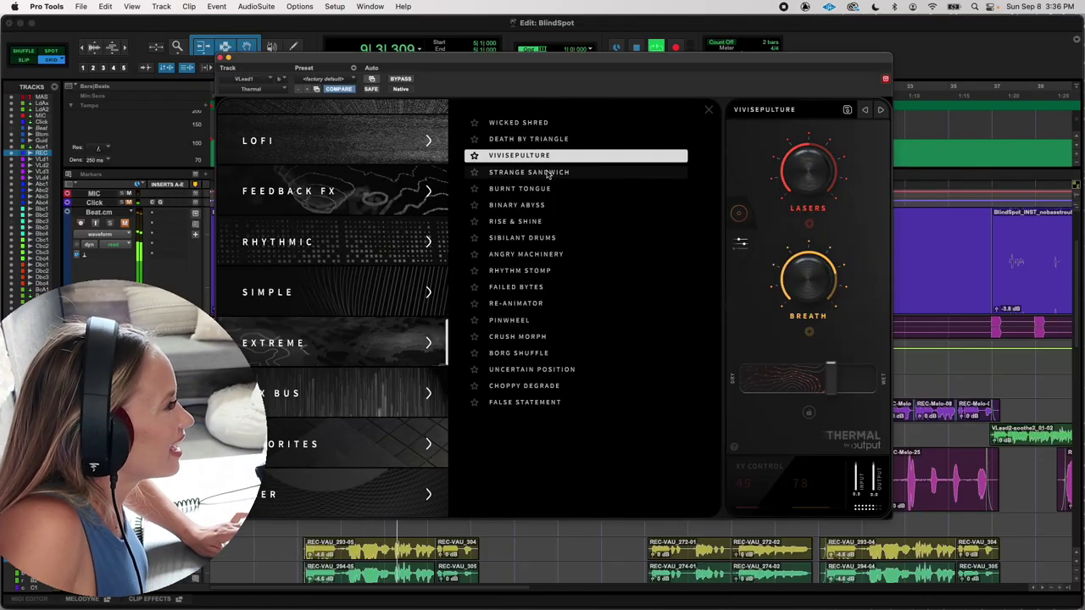
left_click(545, 172)
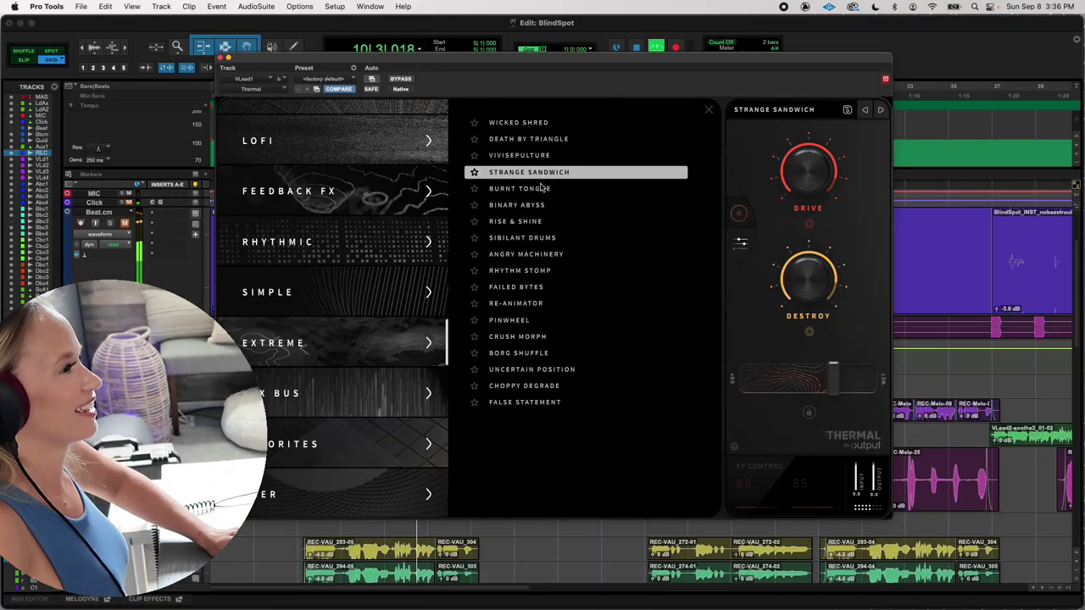
left_click(540, 189)
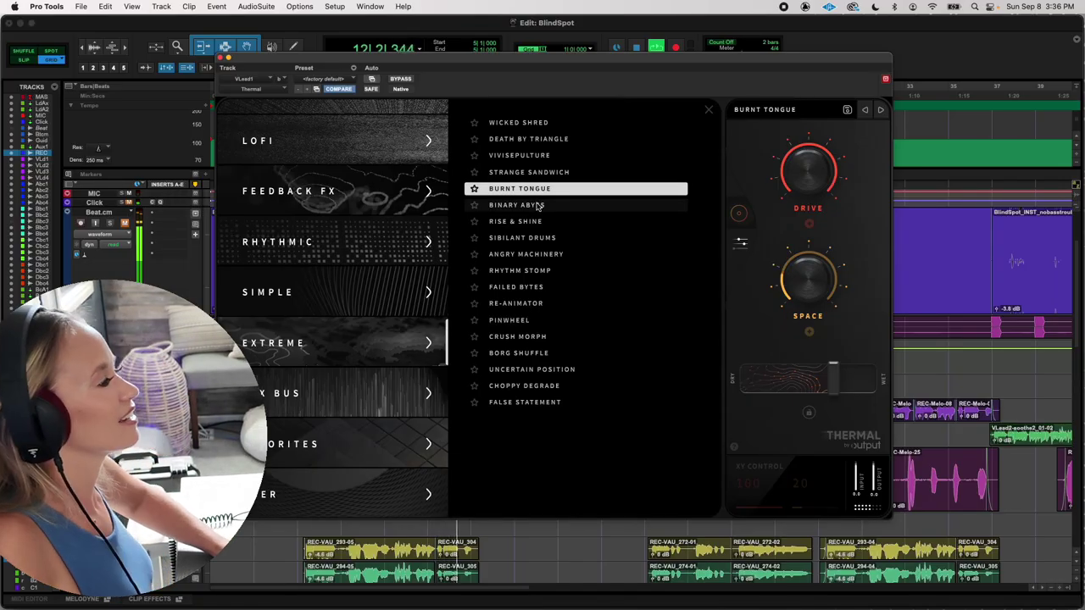
- Audition the Extreme presets Rise & Shine, Angry Machinery, Rhythm Stomp, Failed Bytes and Re-Animator
left_click(534, 221)
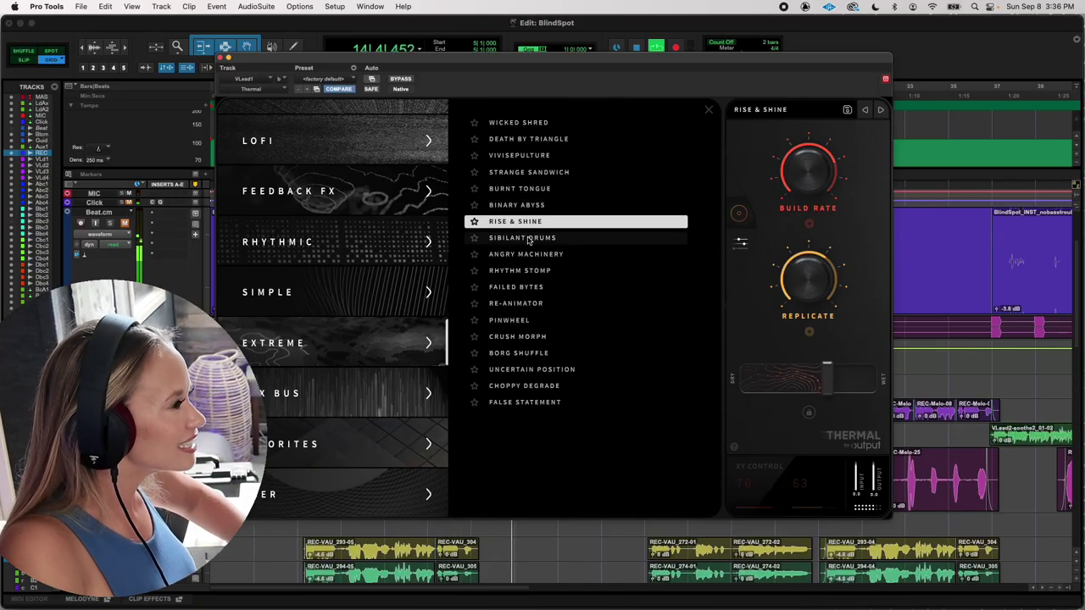
left_click(524, 255)
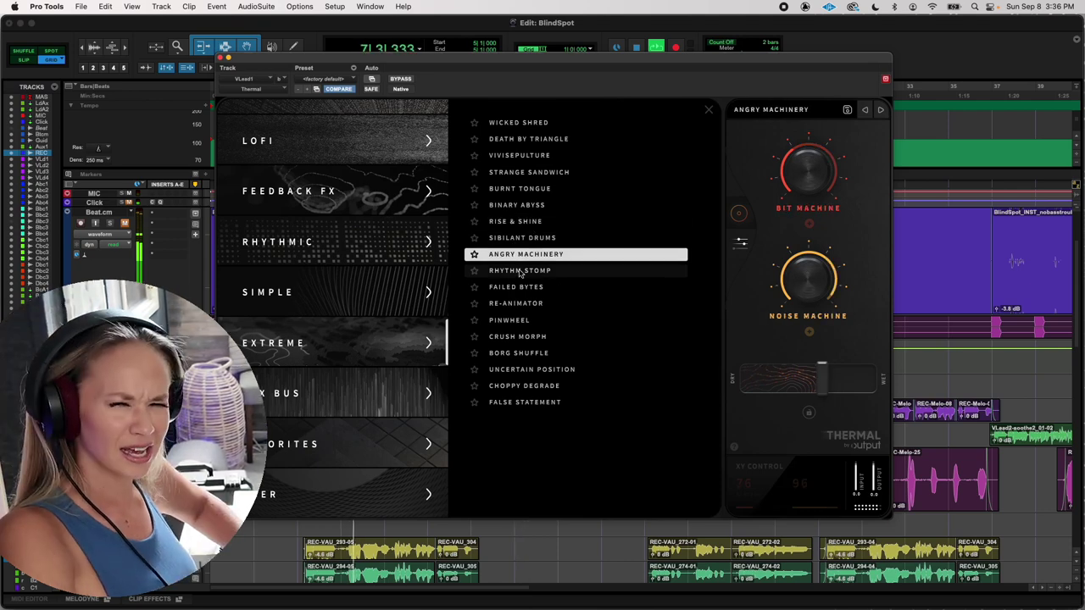
left_click(521, 271)
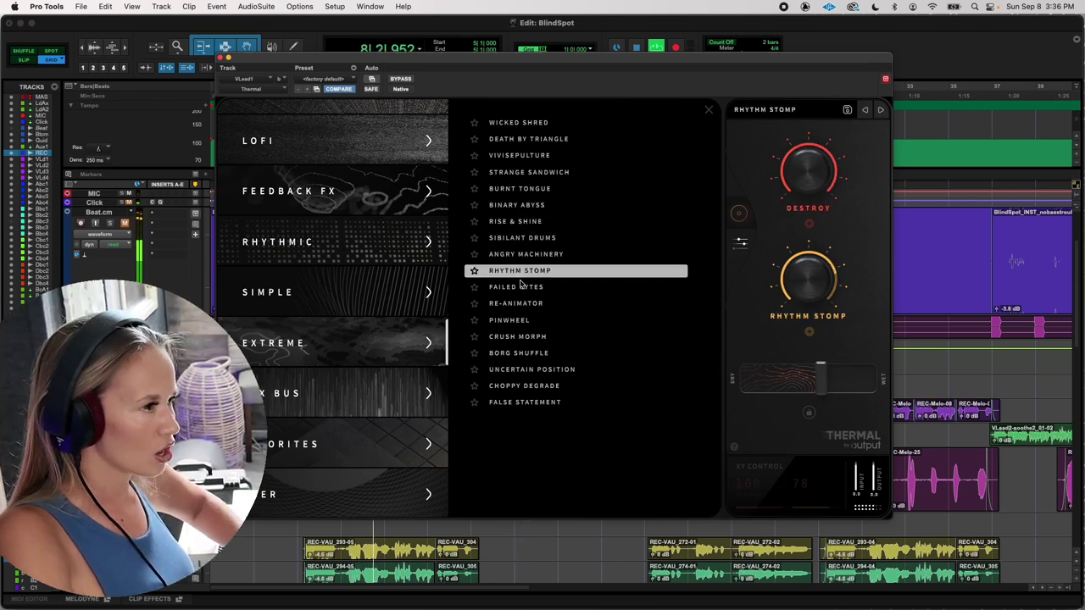
left_click(520, 288)
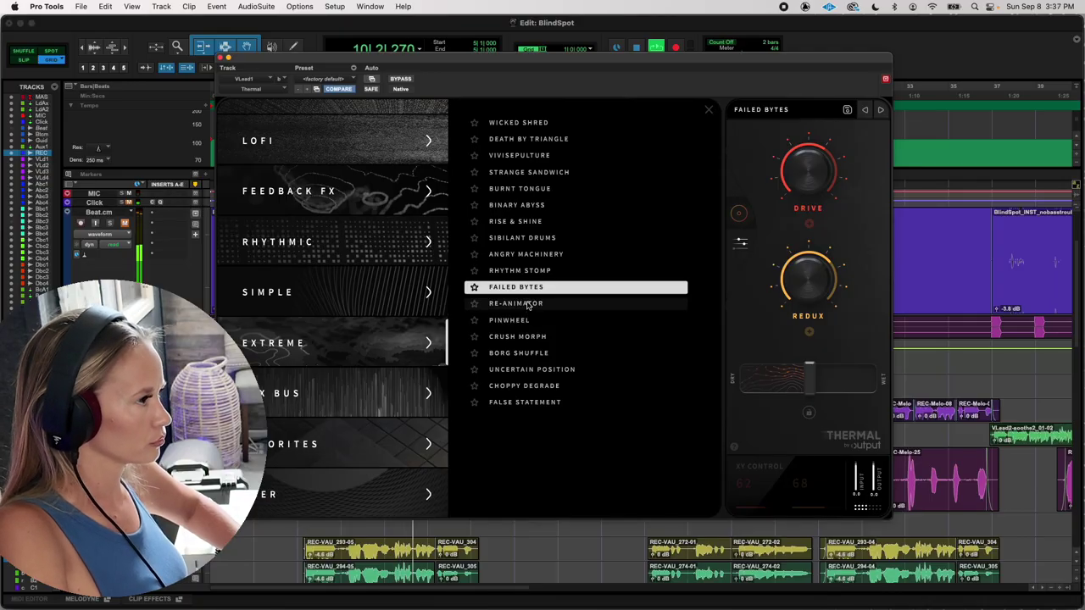
left_click(528, 305)
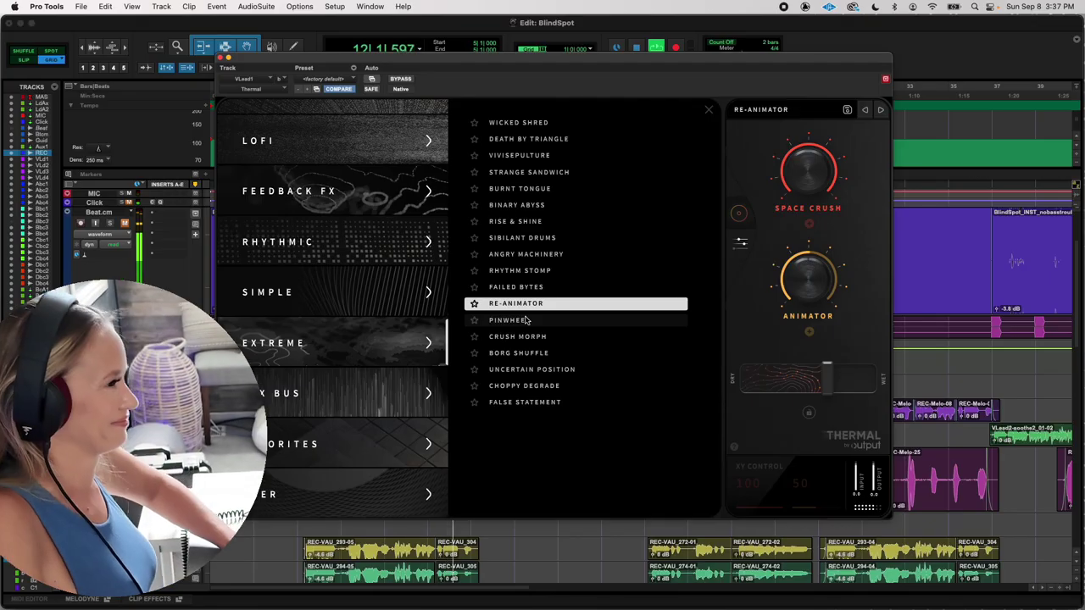
- Audition the Extreme presets Pinwheel, marking it as a favorite, and Crush Morph, moving its XY control point to the centre
left_click(525, 321)
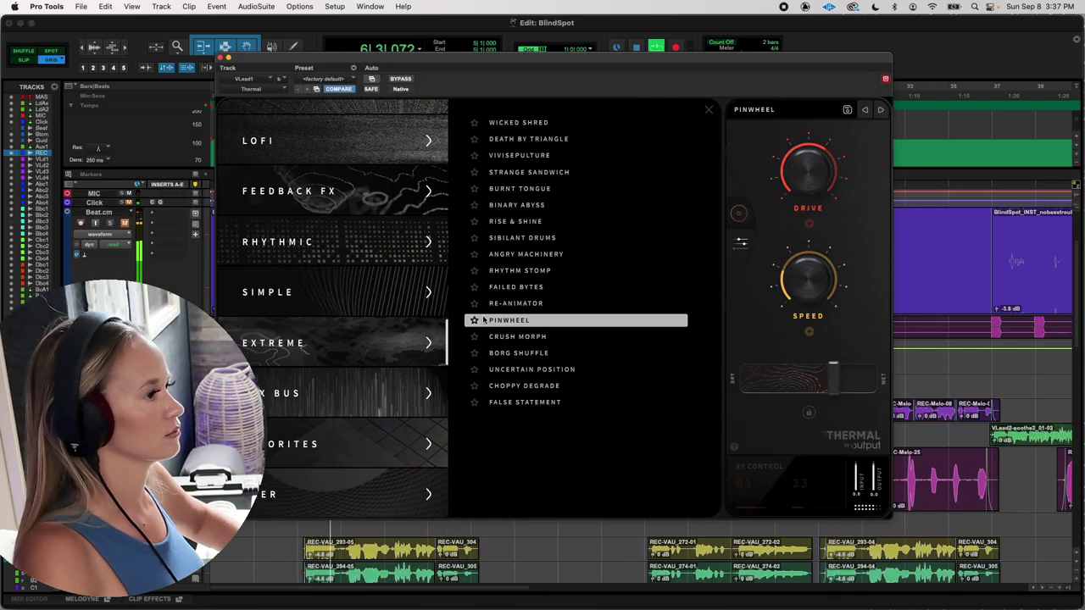
double_click(525, 337)
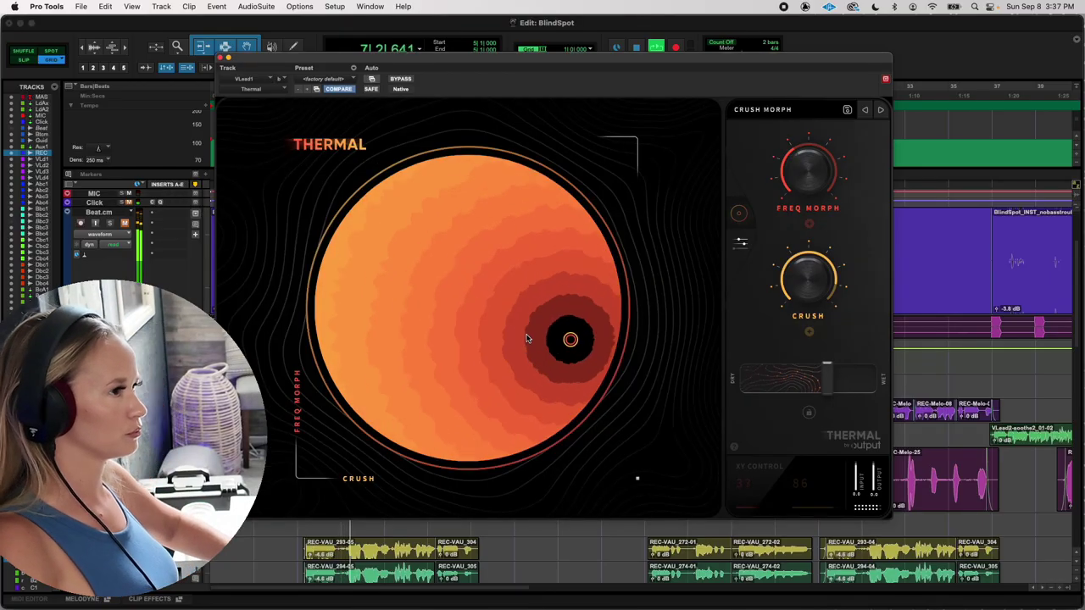
left_click_drag(571, 340, 474, 303)
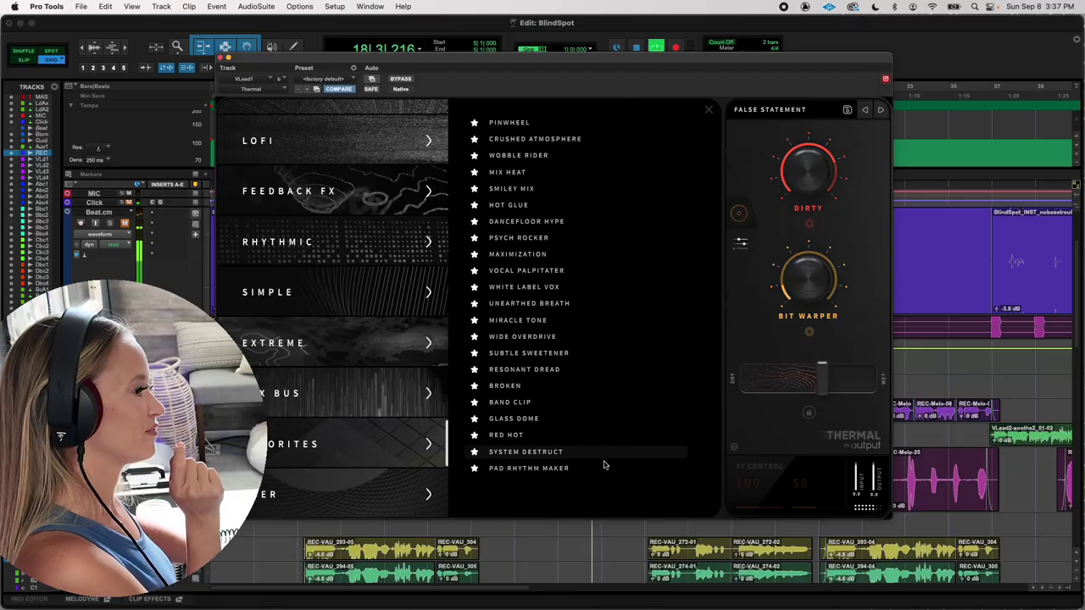
- Audition the Favorites presets System Destruct, Pad Rhythm Maker, Red Hot, Glass Dome, Band Clip, Wide Overdrive and Miracle Tone
left_click(602, 458)
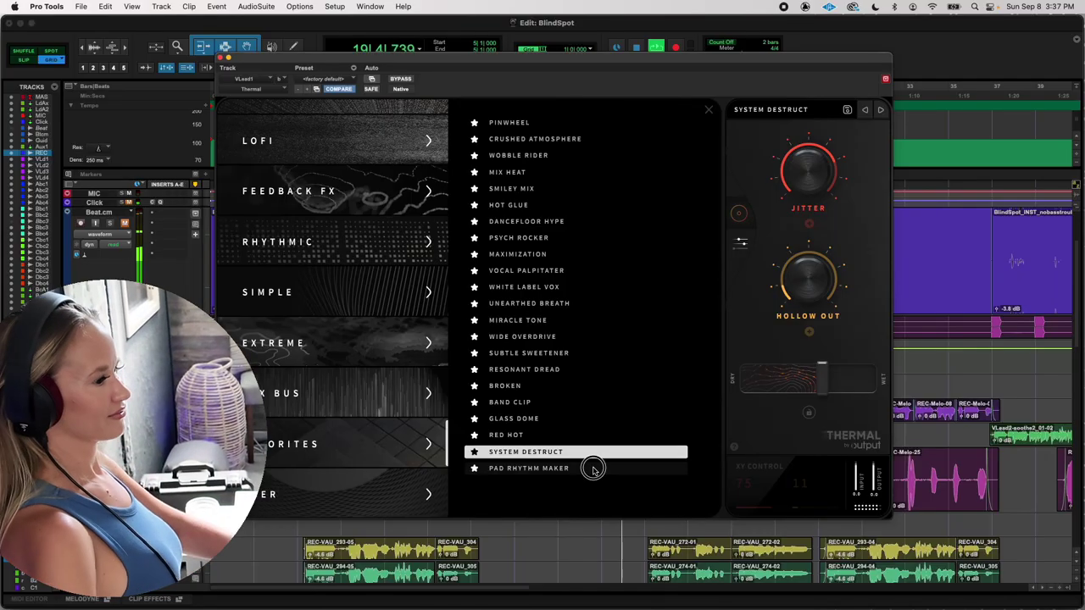
left_click(594, 469)
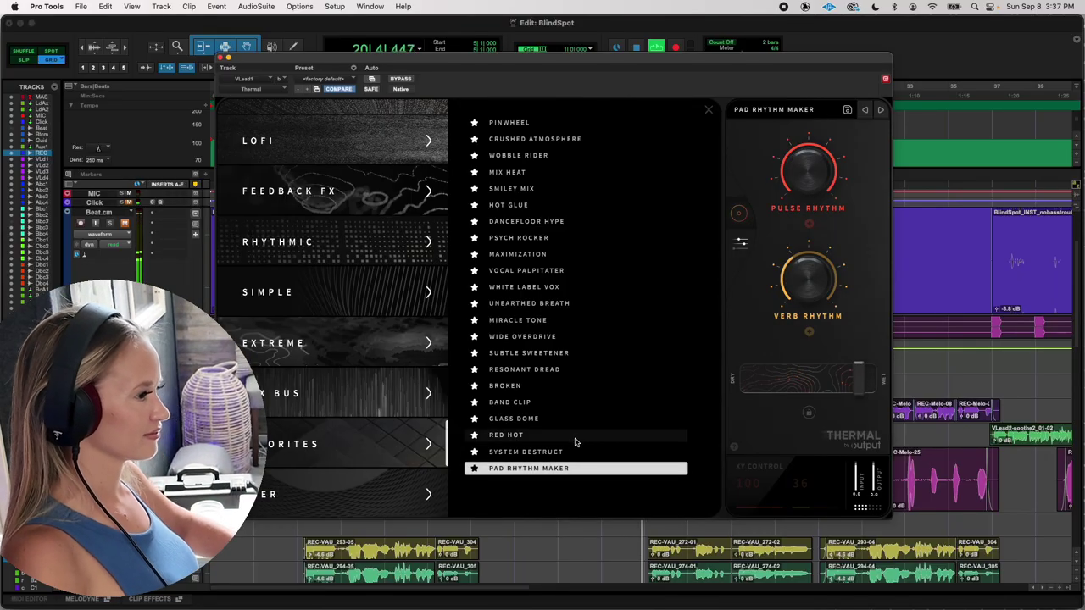
left_click(574, 436)
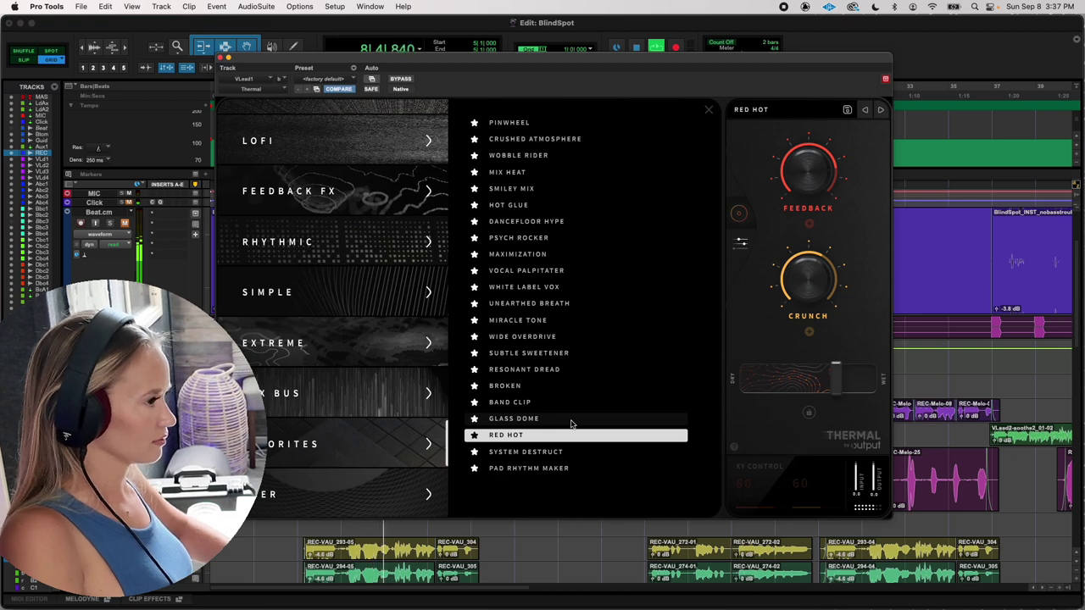
left_click(570, 421)
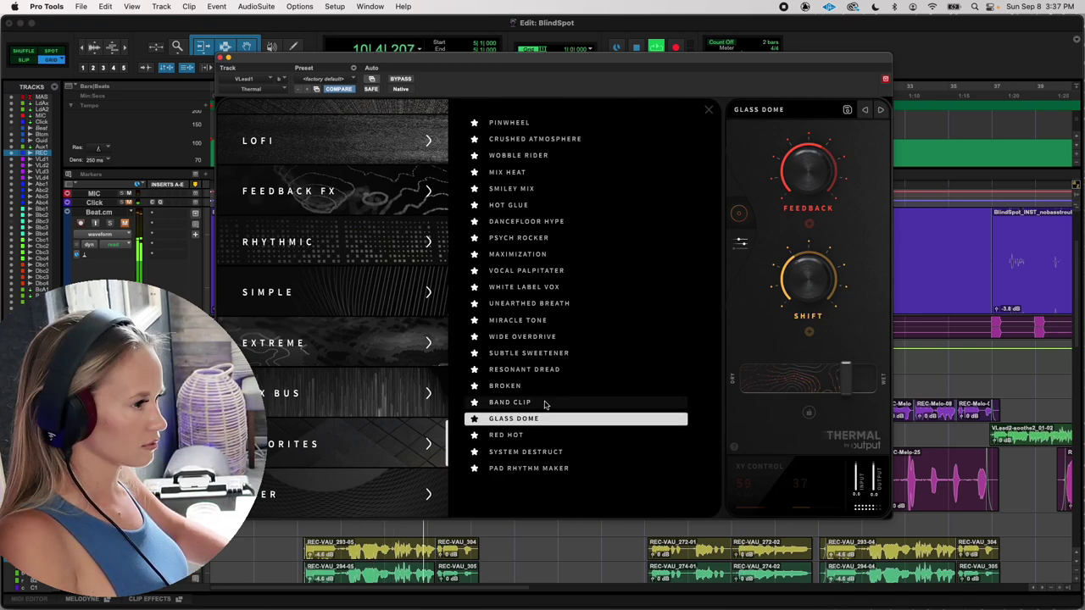
left_click(545, 403)
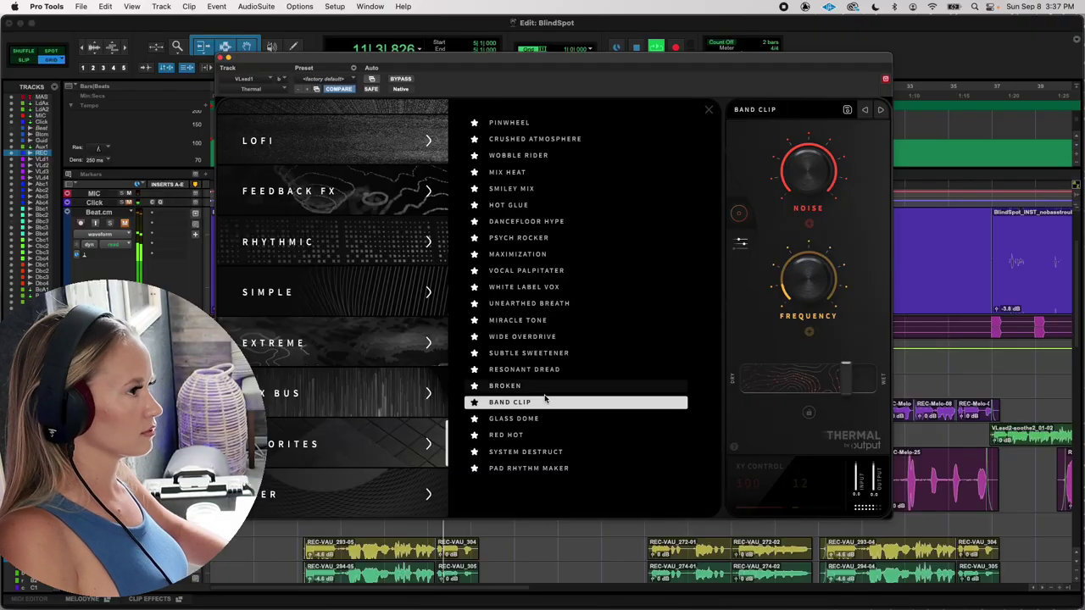
left_click(551, 336)
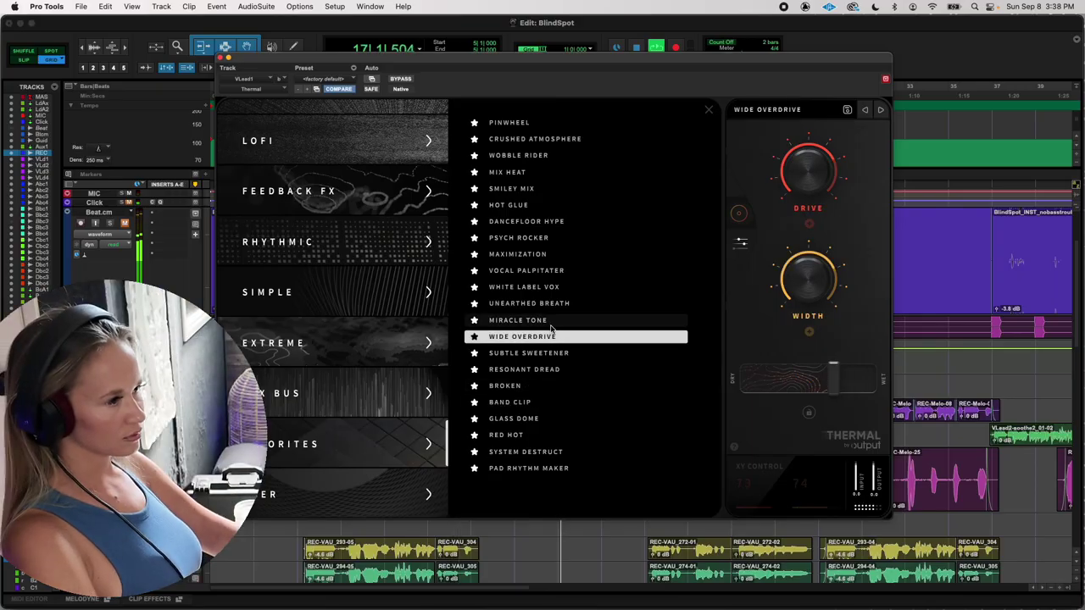
left_click(546, 321)
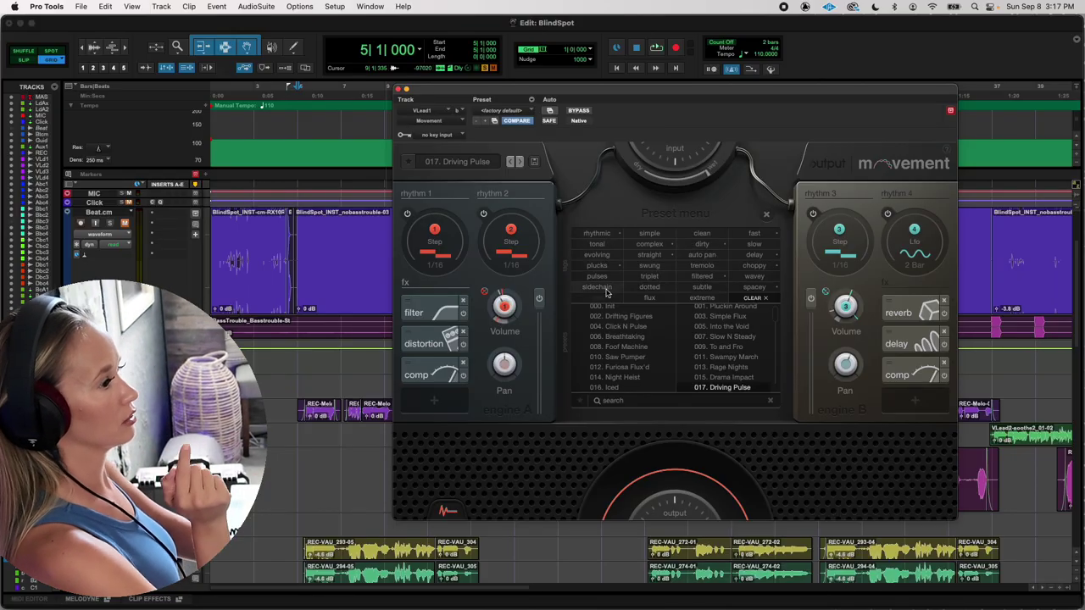
- Browse the Movement preset list, filter it by the simple, filtered and triplet tags, and clear the filters
scroll(710, 373, "down", 5)
scroll(710, 373, "down", 5)
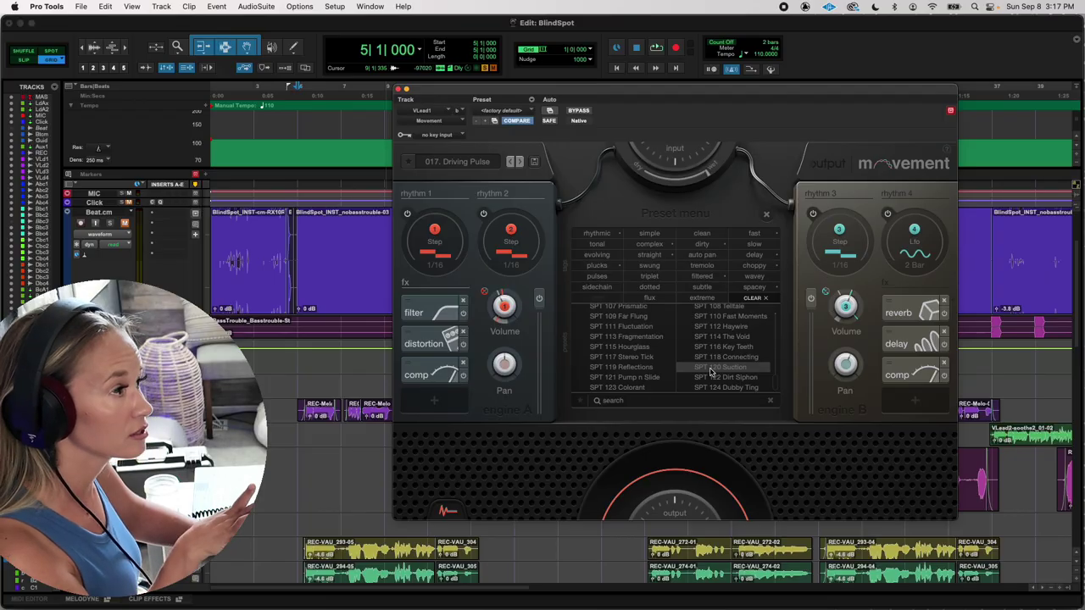
left_click(651, 234)
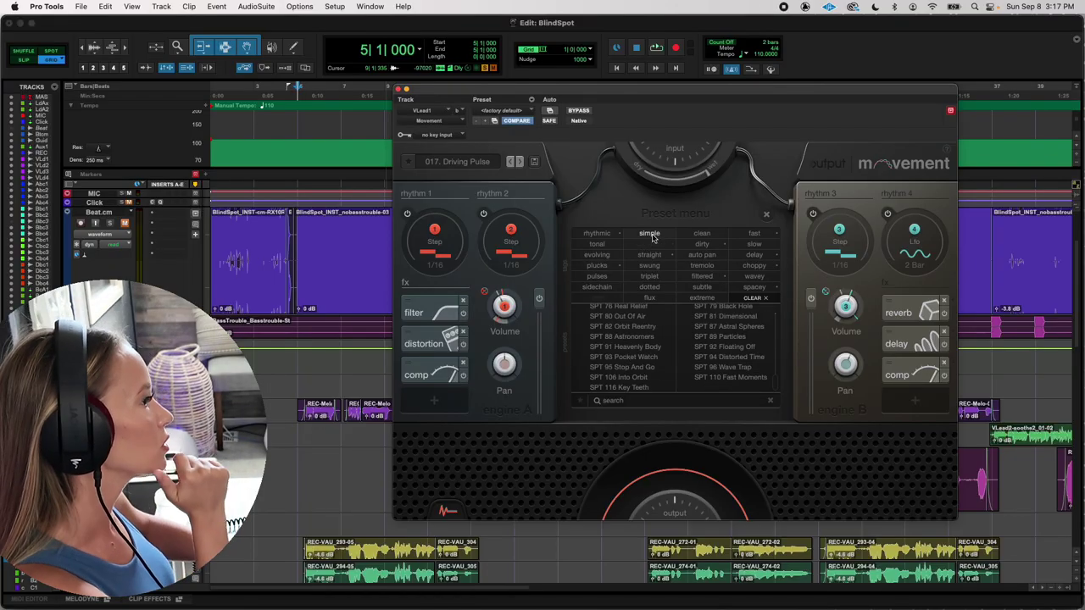
left_click(702, 278)
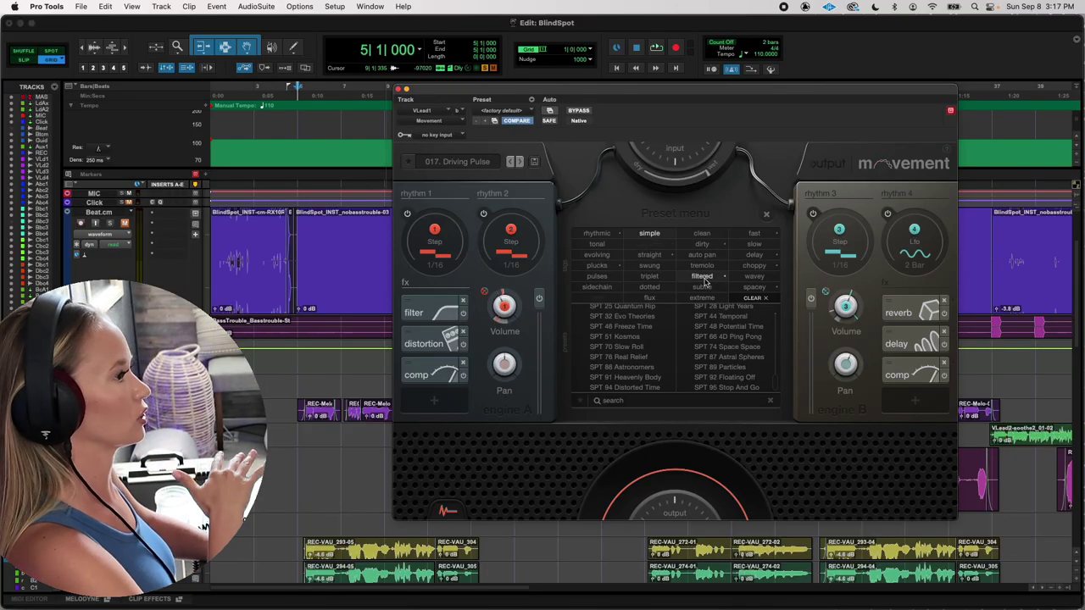
left_click(649, 278)
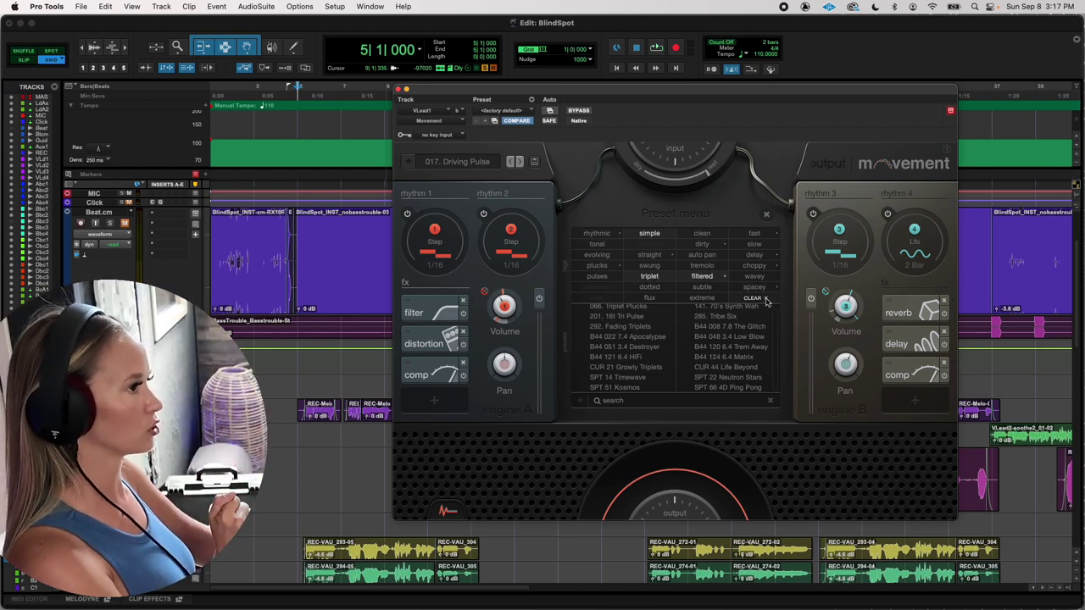
left_click(755, 299)
- Play the session and audition the Movement presets 100. 1122, 101. Poly Groove, 102. Flutter Stepper and 103. Added Resonance
scroll(660, 347, "down", 15)
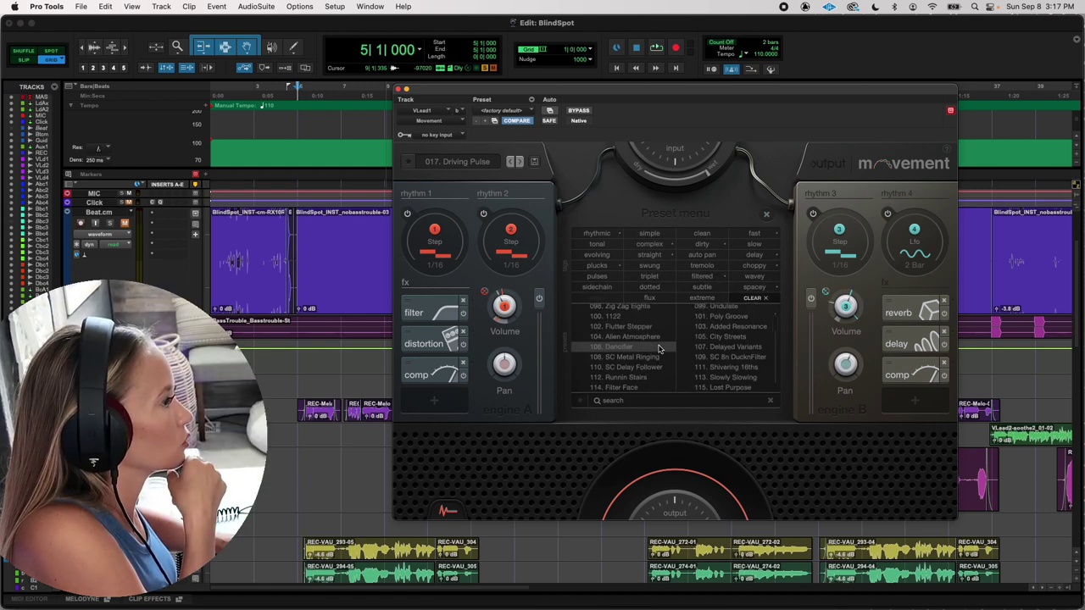
scroll(659, 348, "up", 1)
left_click(660, 348)
key("space")
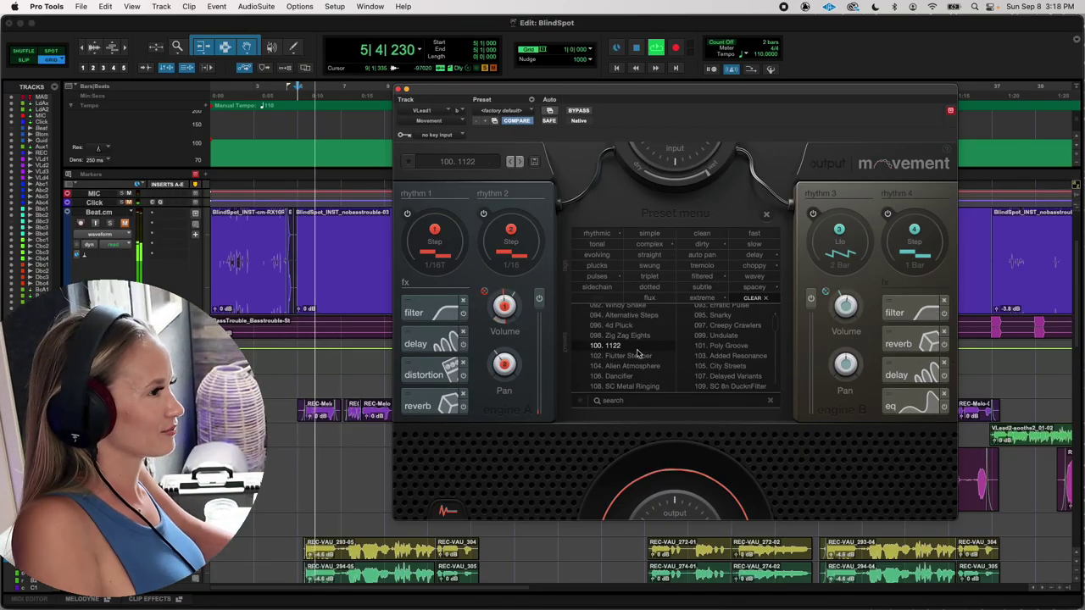
left_click(520, 161)
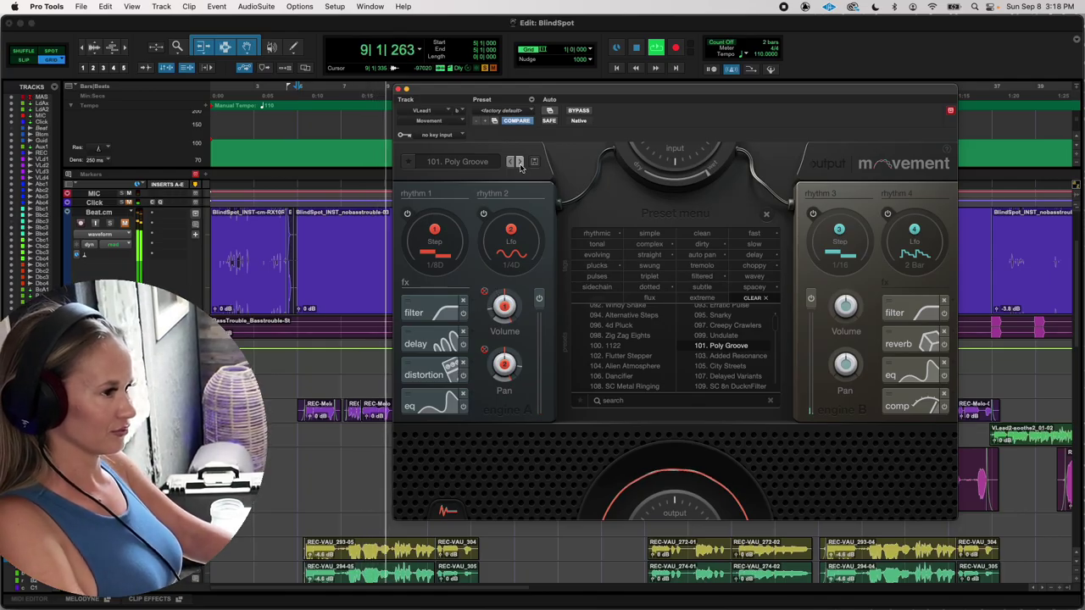
left_click(520, 162)
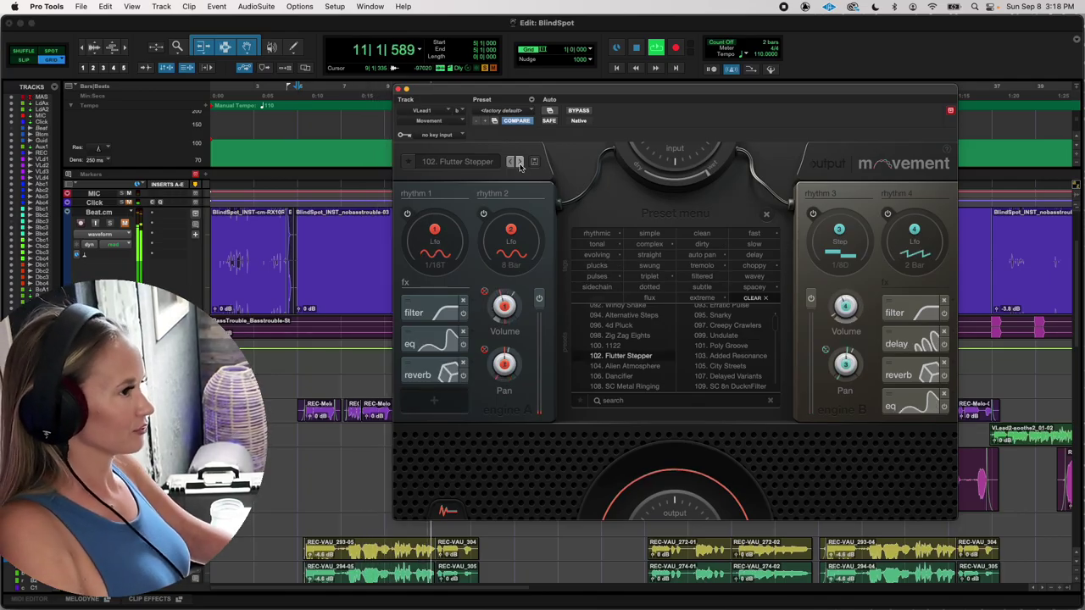
left_click(520, 162)
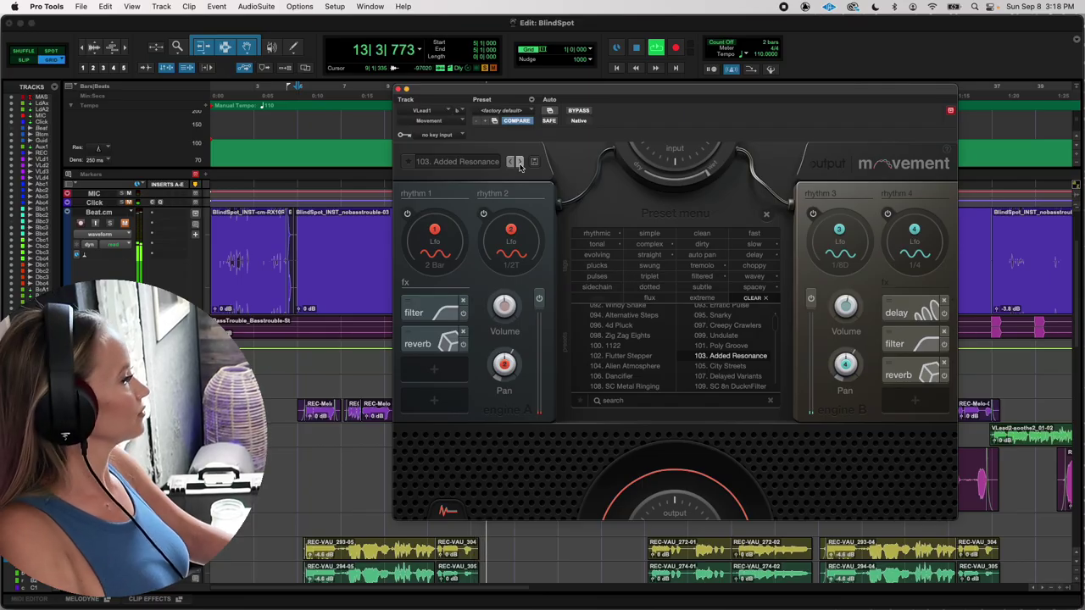
- Audition the Movement presets 104. Alien Atmosphere, 105. City Streets, 106. Dancifier and 107. Delayed Variants
left_click(520, 162)
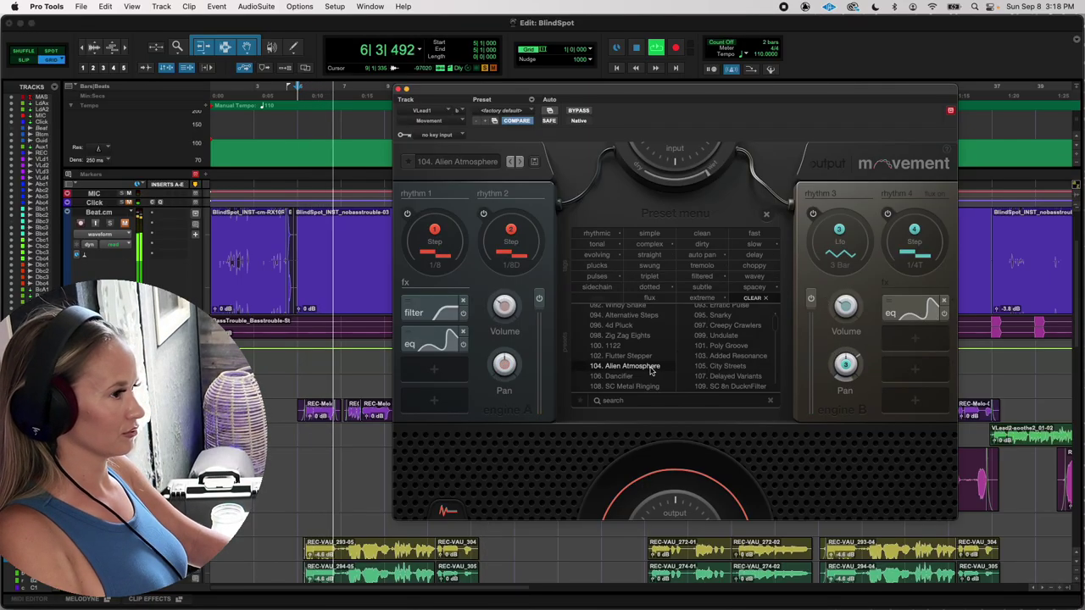
left_click(521, 162)
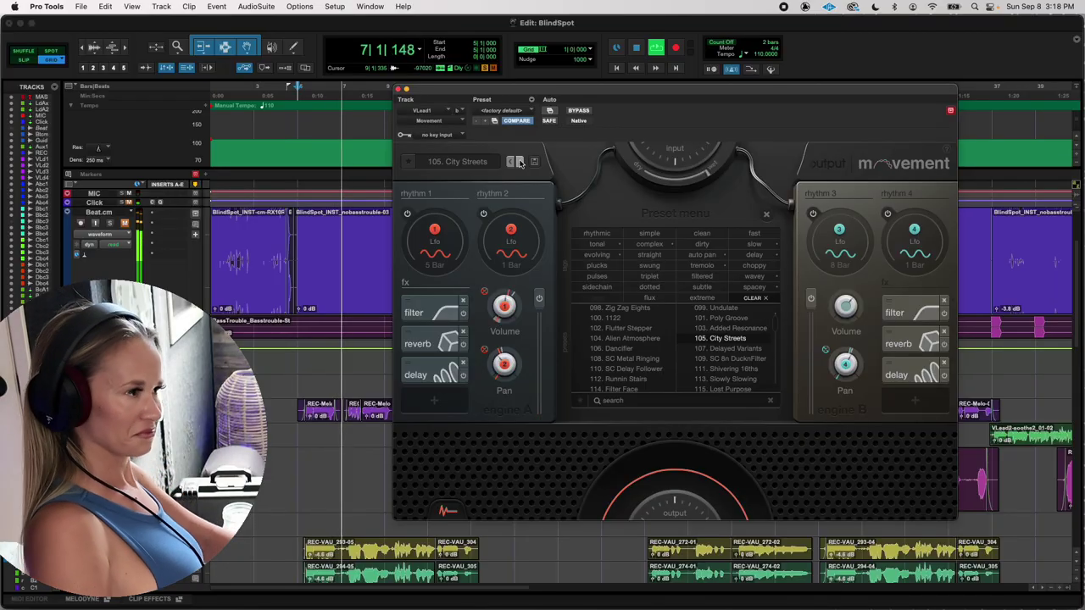
left_click(521, 162)
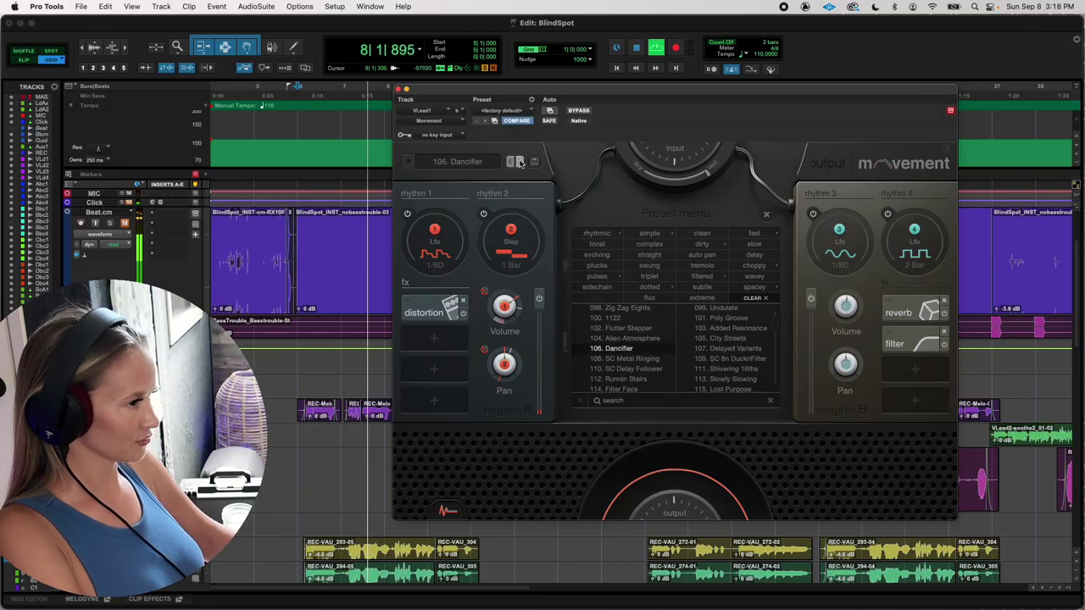
left_click(521, 162)
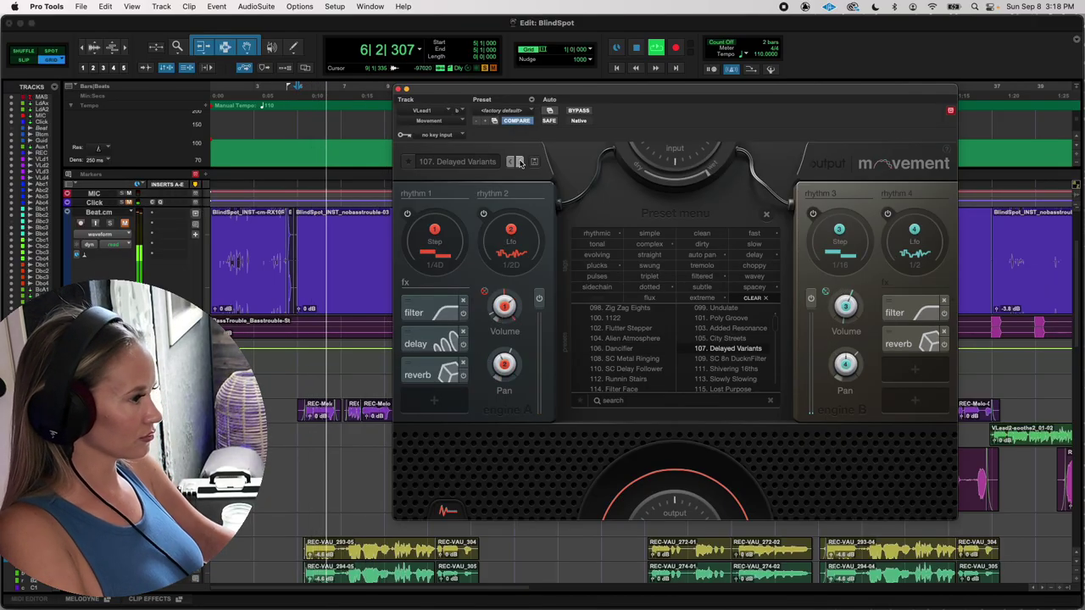
- Audition the Movement presets 108. SC Metal Ringing, 109. SC 8n DucknFilter, 110. SC Delay Follower and 111. Shivering 16ths
left_click(521, 162)
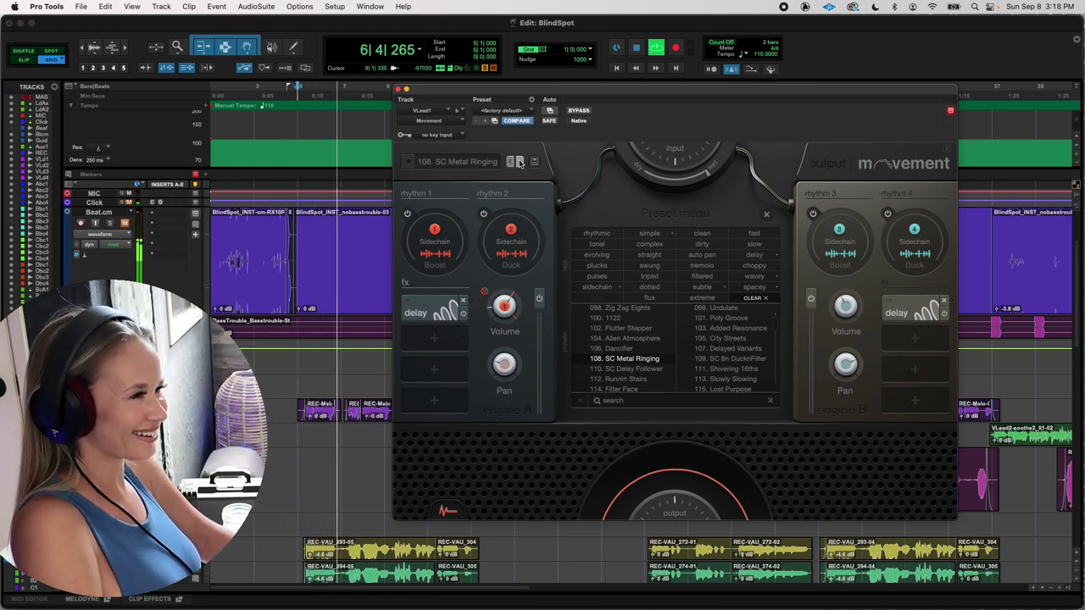
left_click(520, 162)
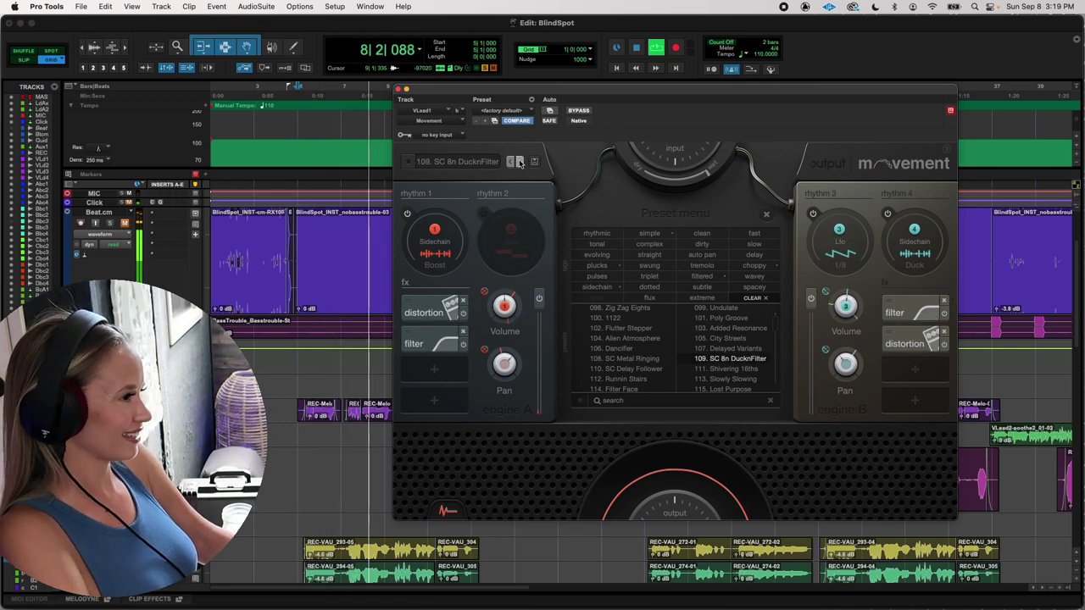
left_click(521, 162)
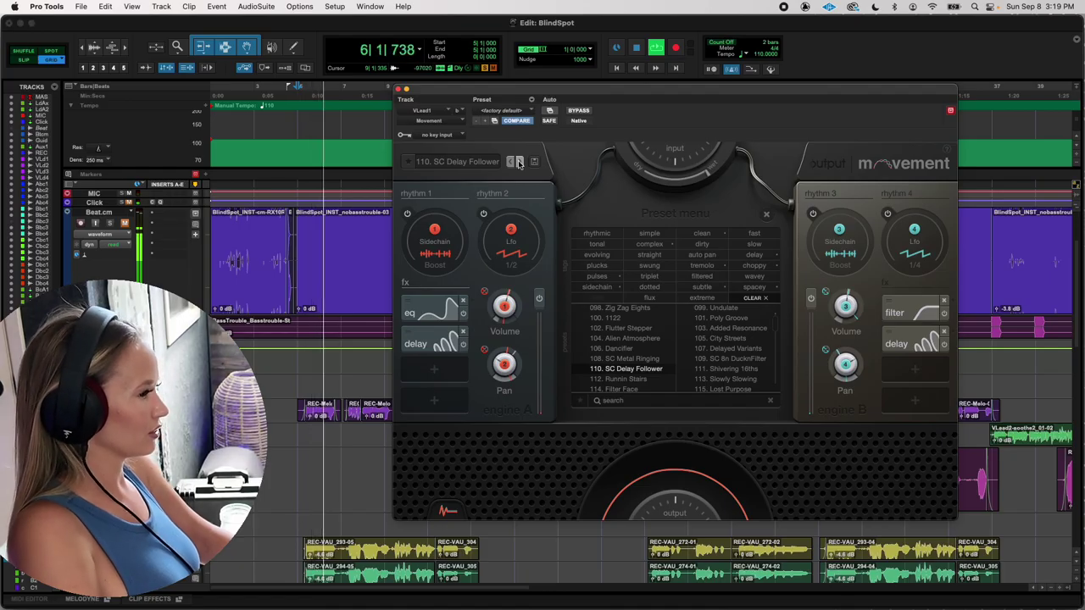
left_click(520, 163)
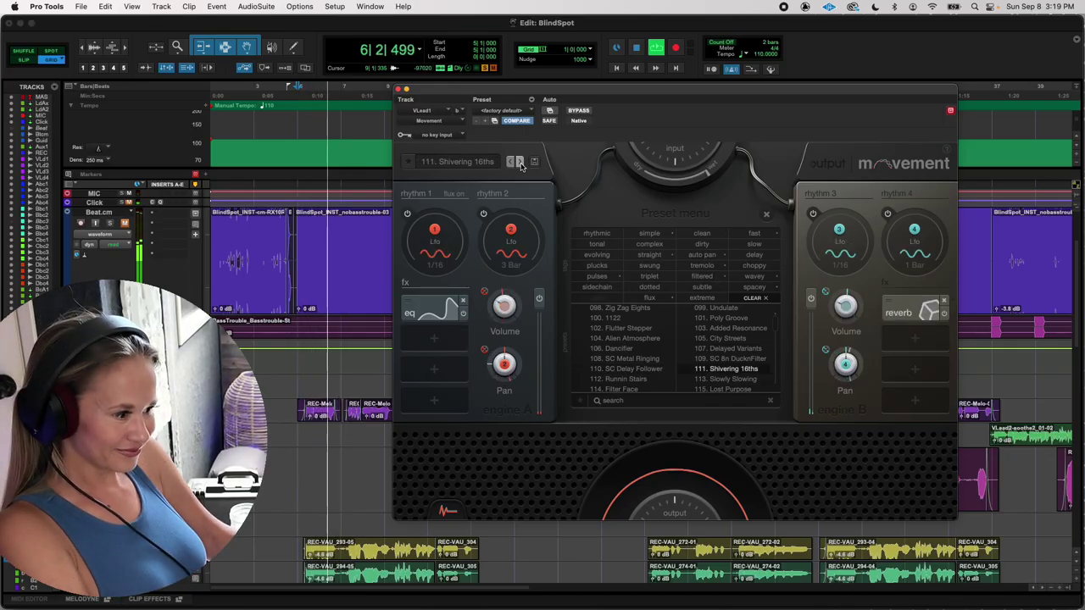
- Audition the Movement presets 112. Runnin Stairs, 113. Slowly Slowing, 114. Filter Face and 115. Lost Purpose
left_click(521, 163)
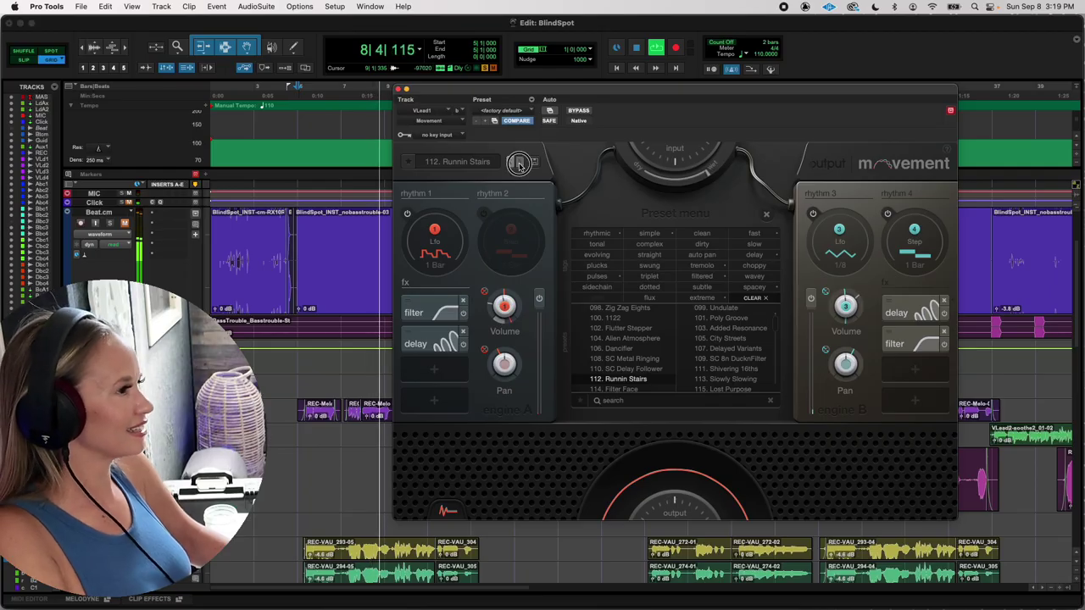
left_click(520, 163)
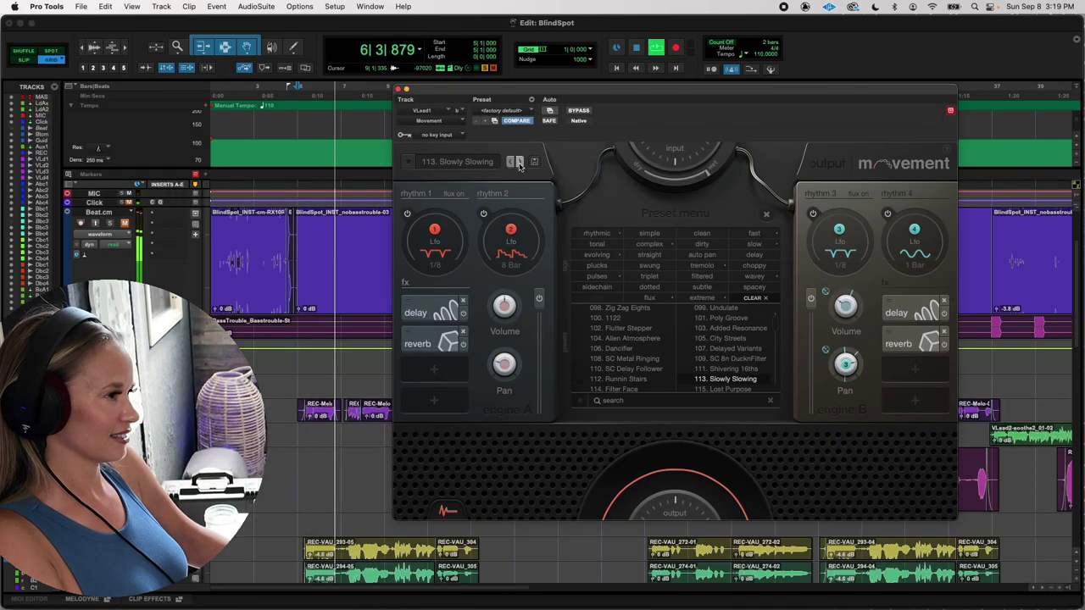
left_click(520, 163)
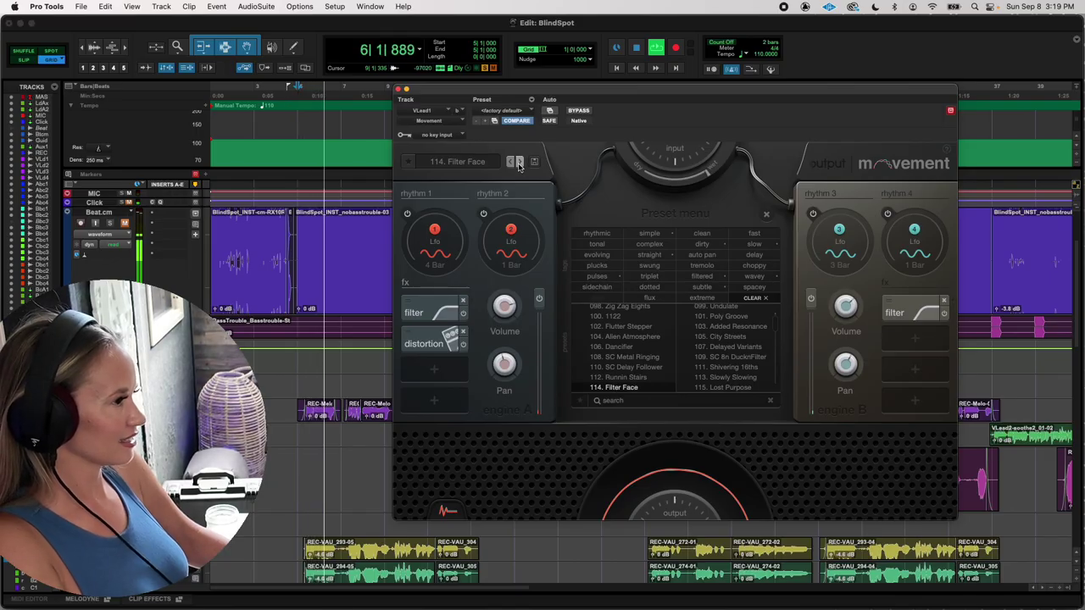
left_click(520, 162)
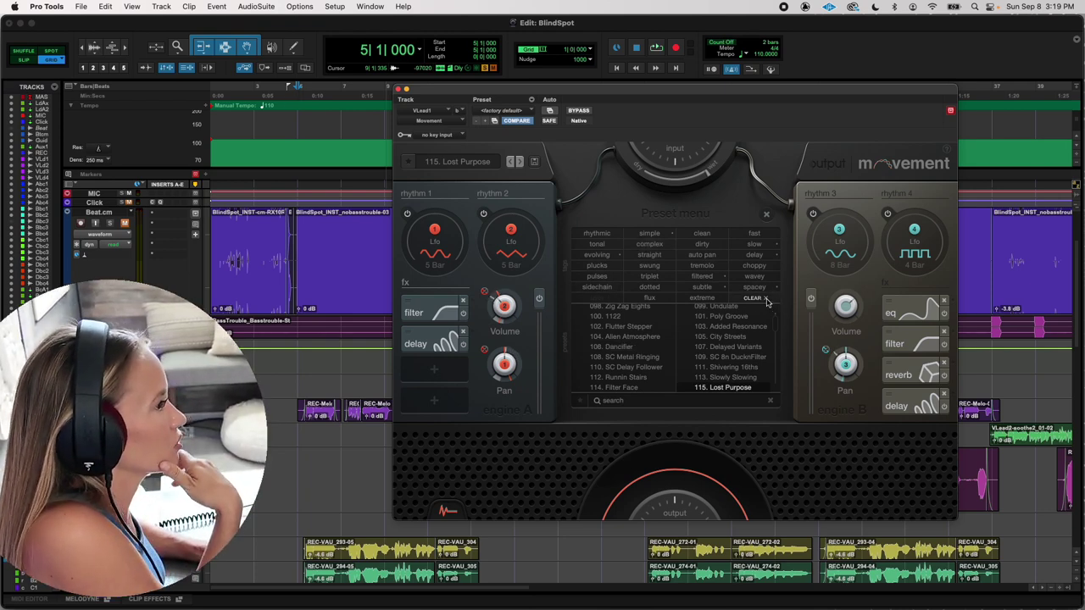
- Filter the Movement preset list by the choppy, spacey and sidechain tags
left_click(755, 266)
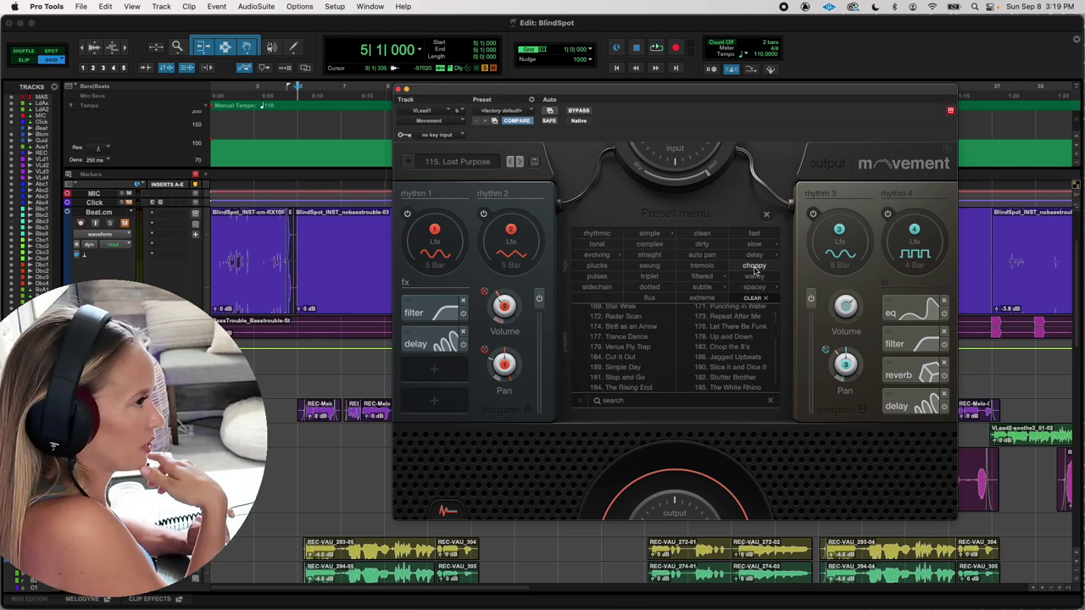
left_click(752, 287)
left_click(588, 289)
- Play the session with the presets 110. SC Delay Follower and 227. SC Verby Booster, and stop playback
left_click(629, 310)
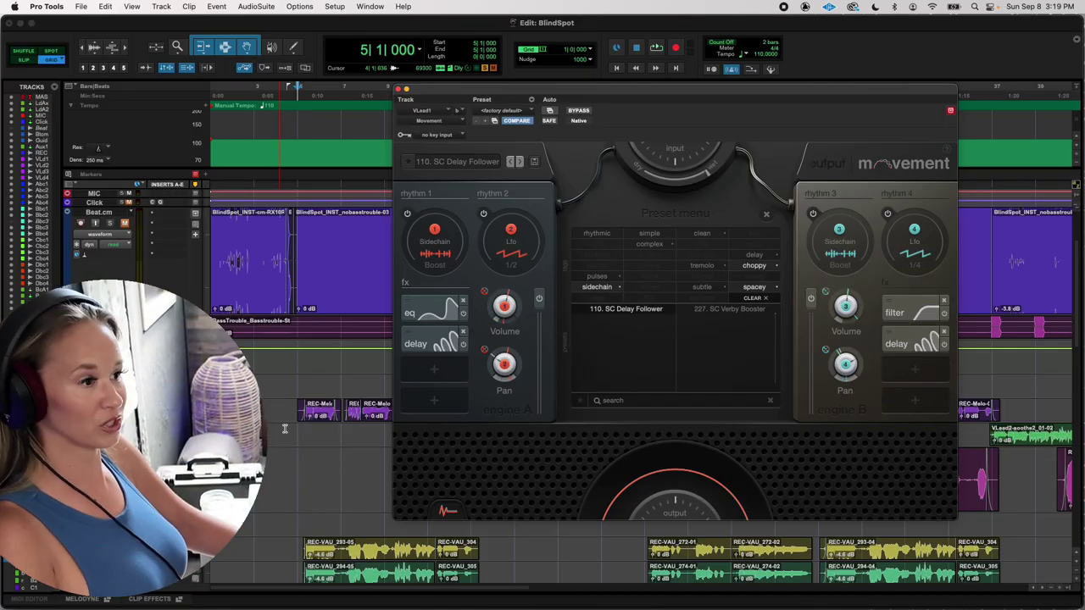
key("space")
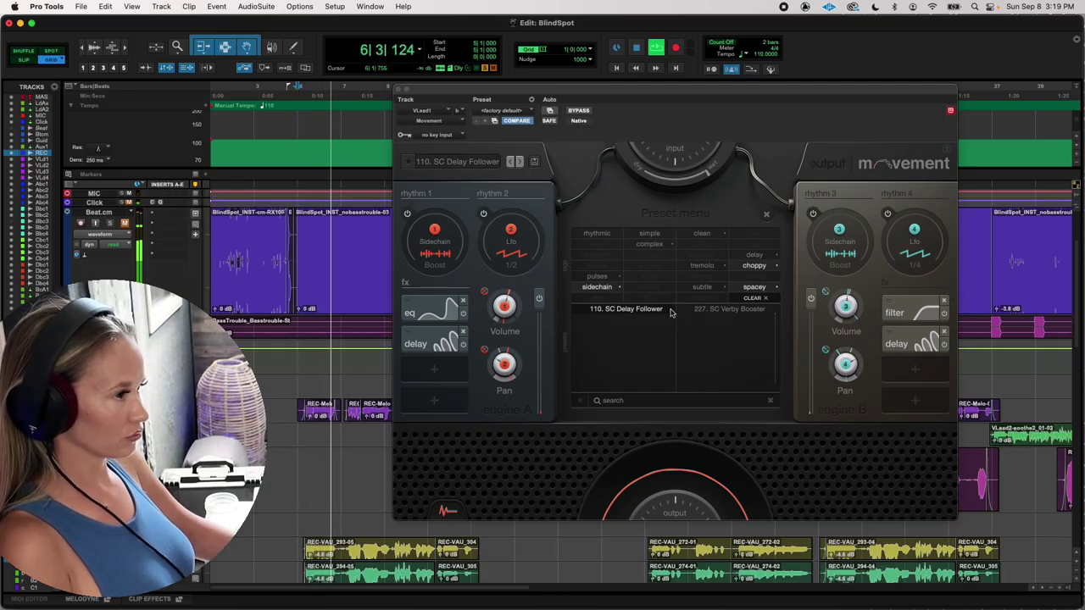
left_click(718, 312)
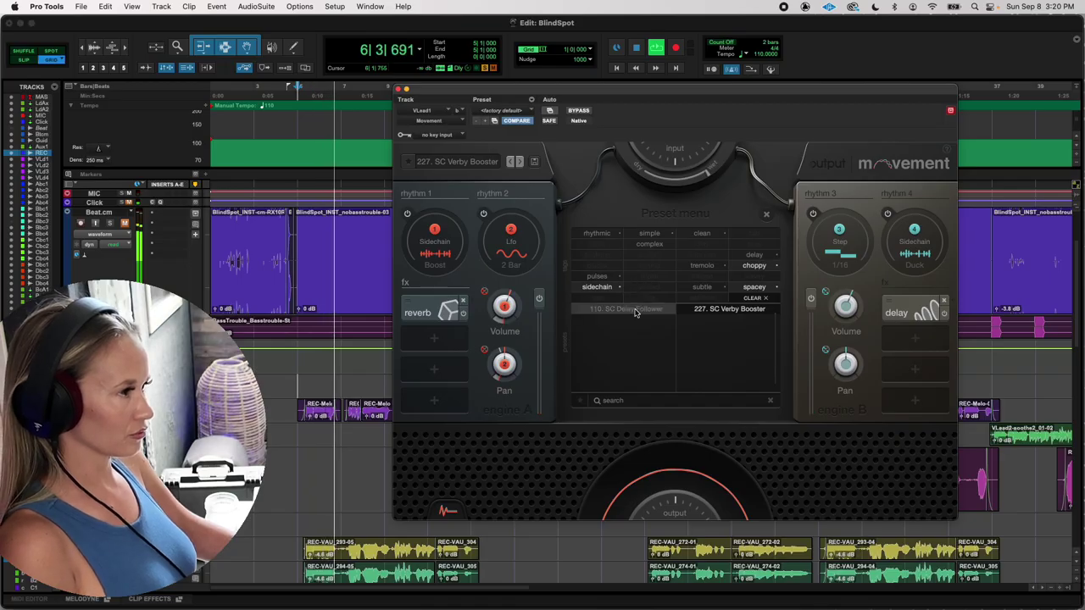
key("space")
- Remove the sidechain tag filter and audition the presets 089. Swingin Delay, 091. 16n Trem, 100. 1122 and 102. Flutter Stepper during playback
left_click(607, 289)
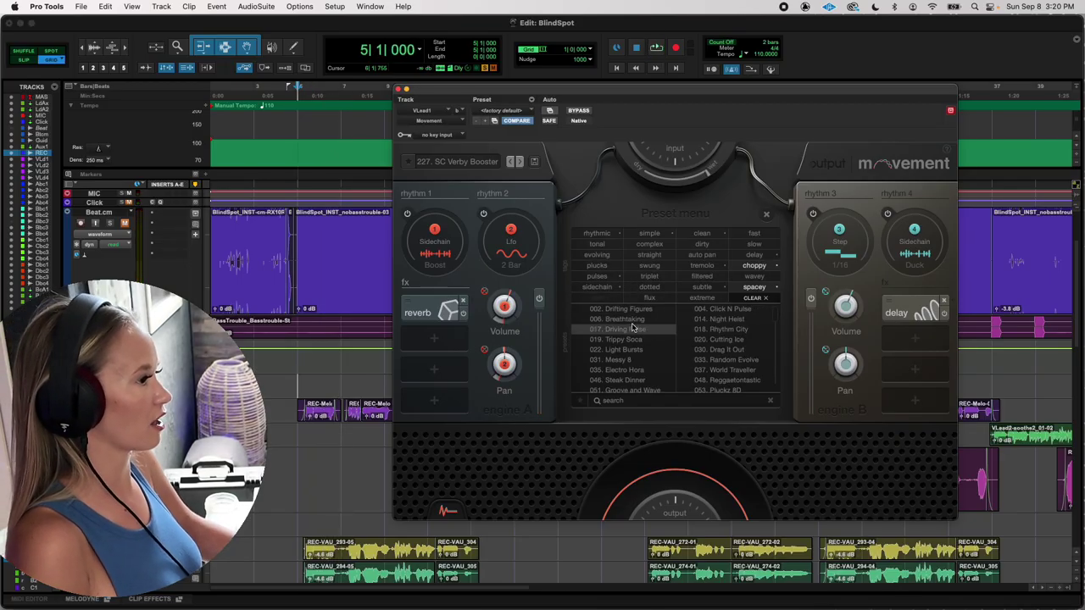
scroll(632, 330, "down", 4)
key("space")
left_click(632, 349)
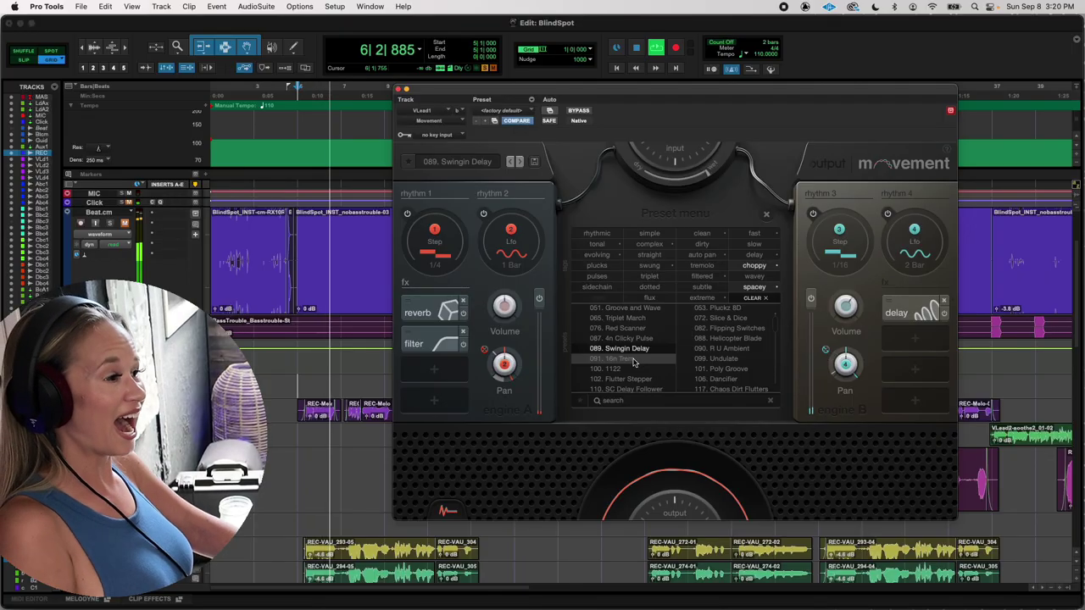
left_click(633, 361)
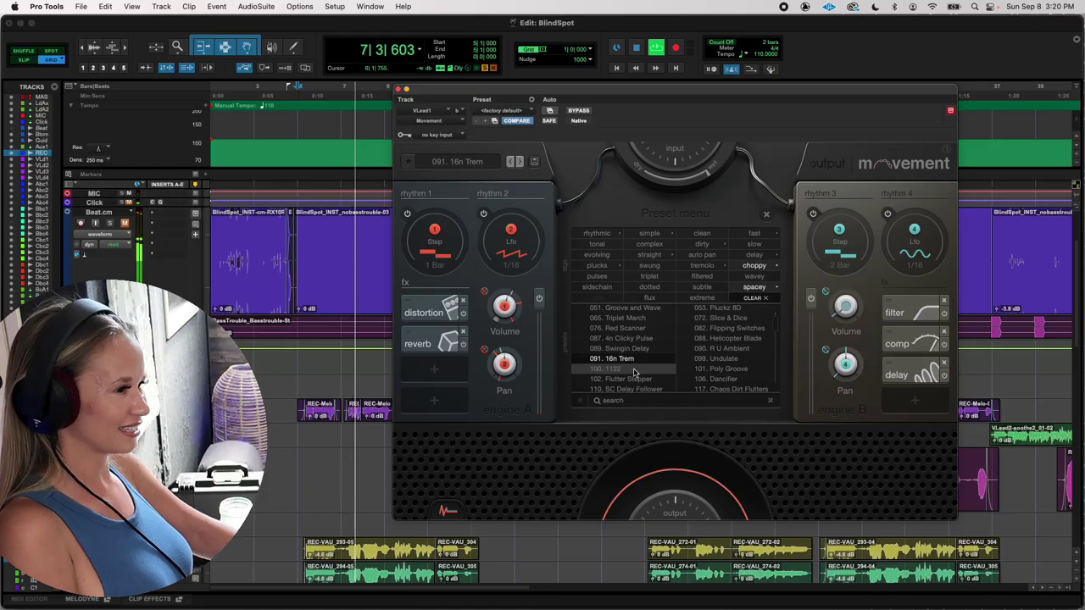
left_click(633, 370)
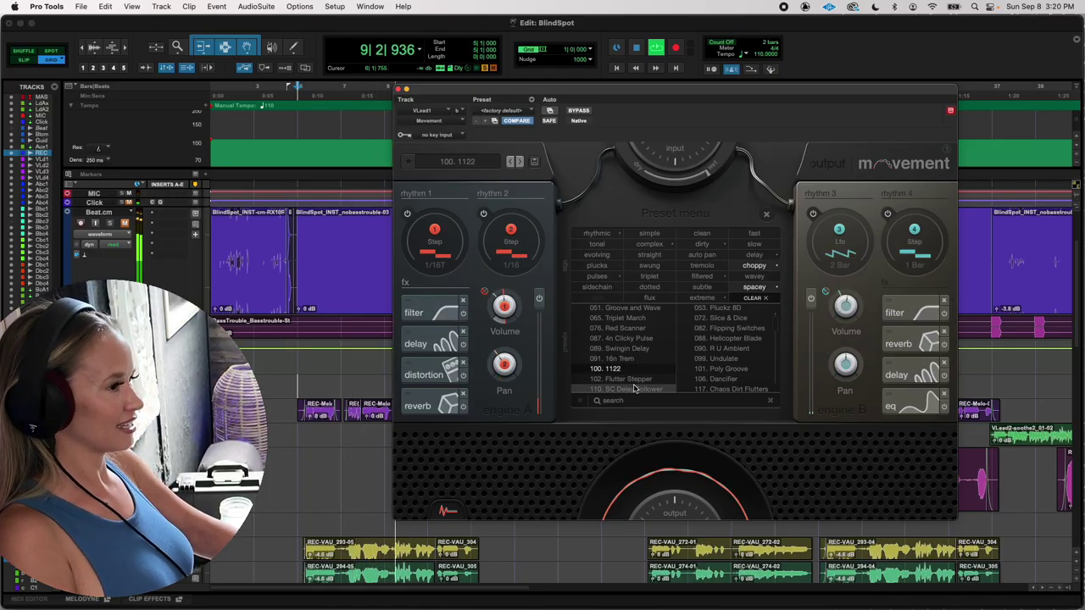
left_click(632, 379)
scroll(634, 384, "down", 3)
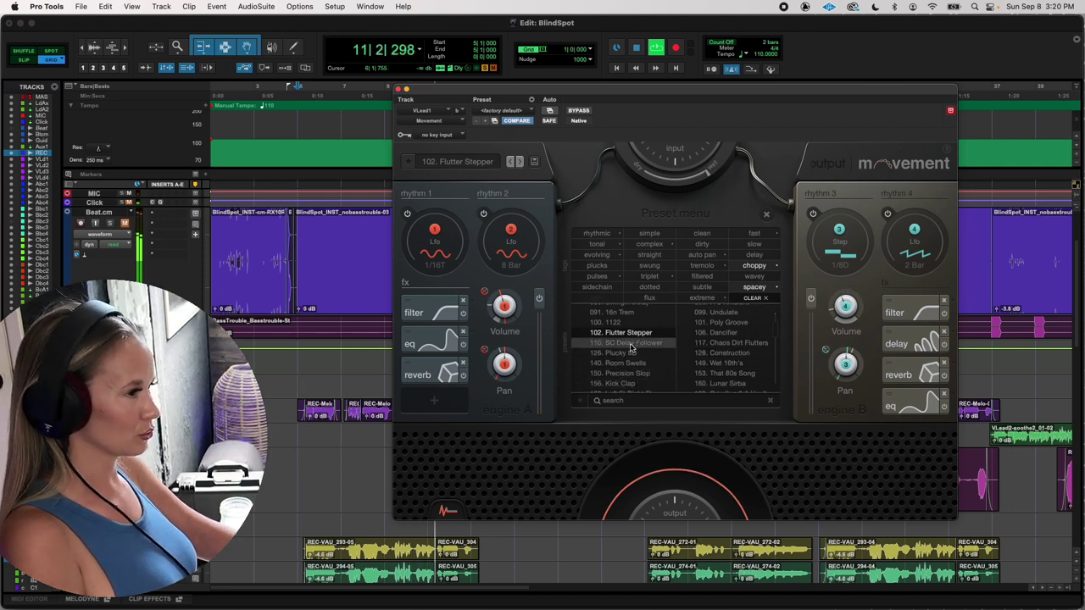
- Audition the choppy, spacey presets 110. SC Delay Follower, 149. Wet 16th's, 169. Star Wrek and 198. E.T. Radio
left_click(630, 345)
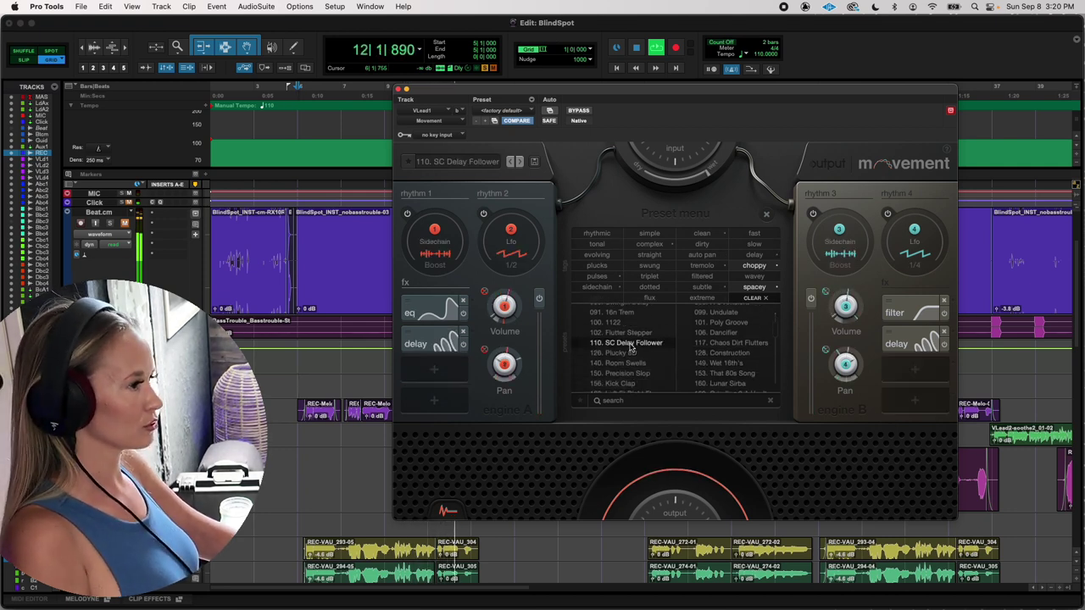
left_click(722, 364)
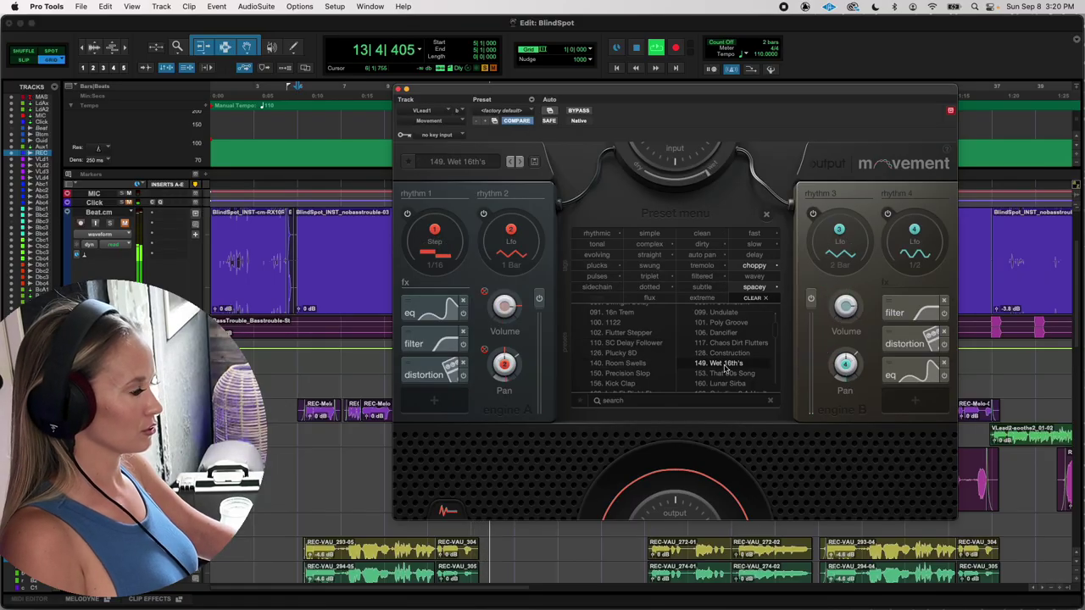
scroll(724, 366, "down", 3)
left_click(725, 373)
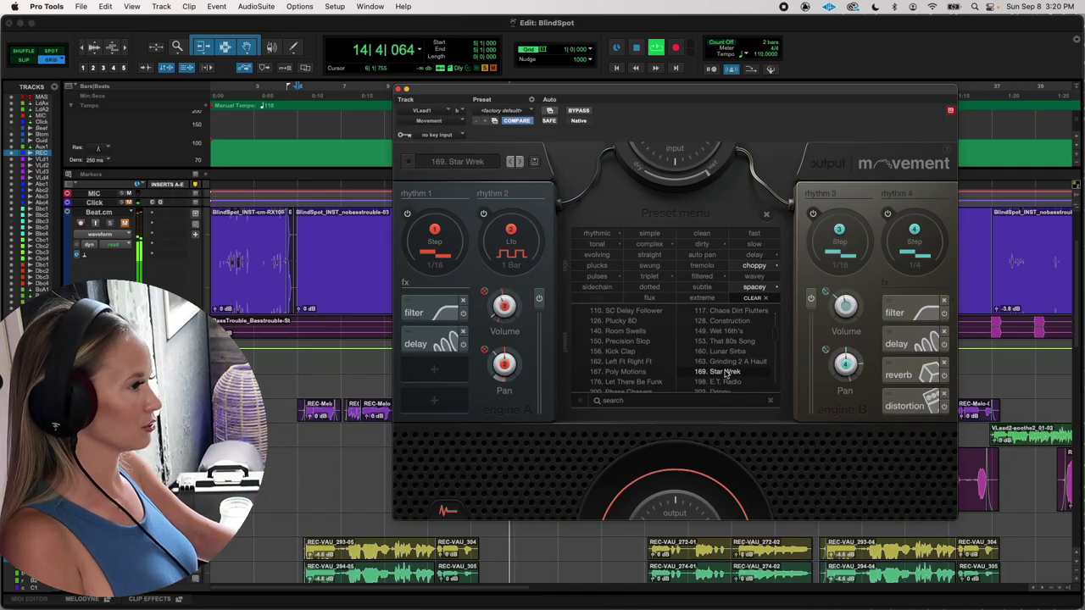
scroll(739, 365, "down", 2)
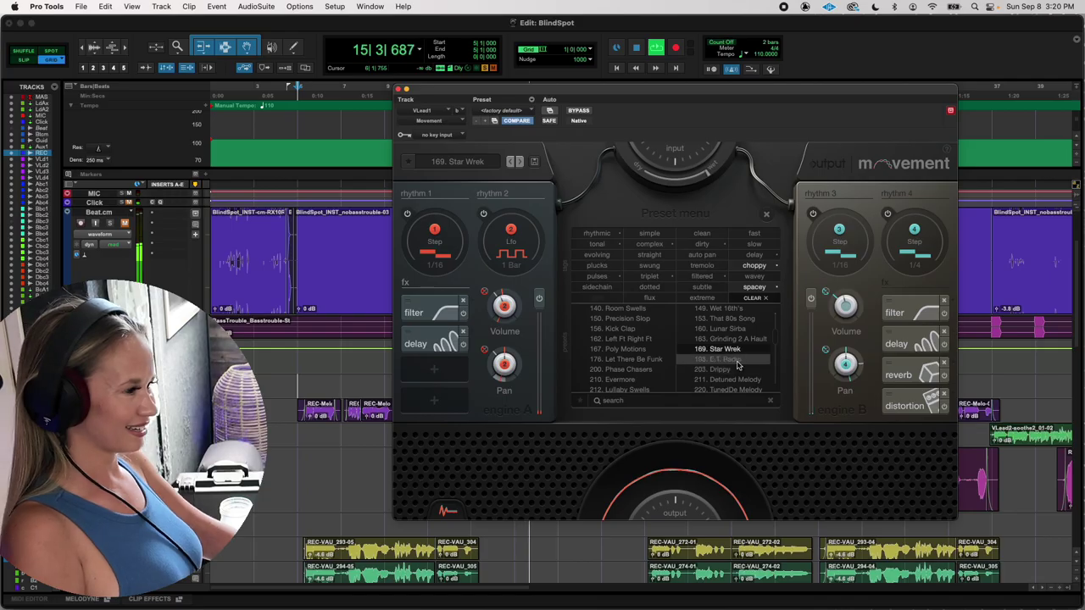
left_click(735, 361)
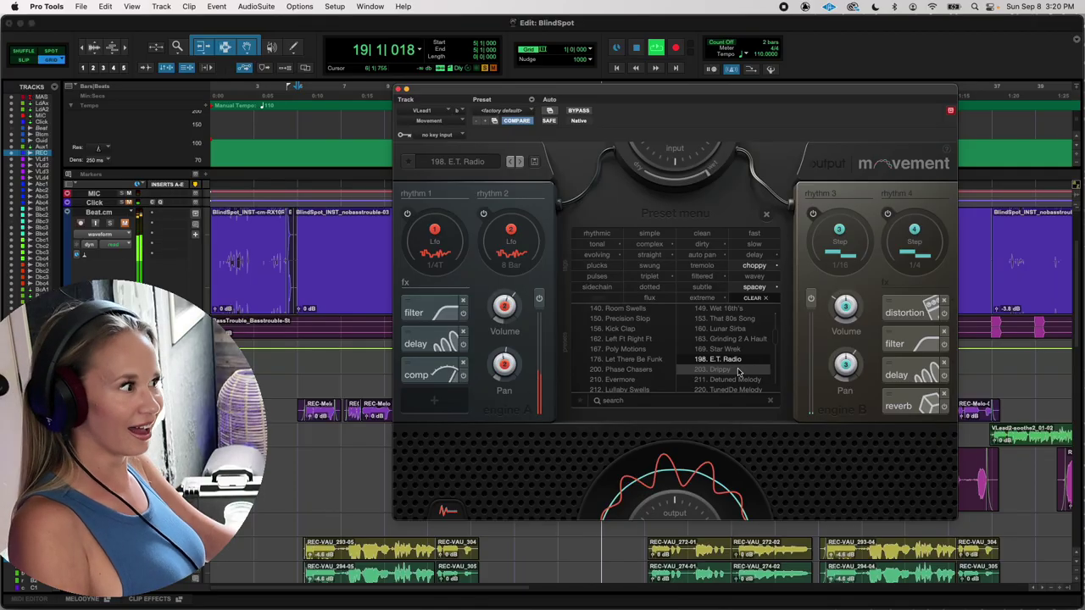
- Audition the filtered presets 203. Drippy, 211. Detuned Melody, 220. TunedDe Melody and 237. Flight
left_click(738, 370)
scroll(740, 382, "down", 2)
scroll(741, 384, "down", 2)
left_click(739, 348)
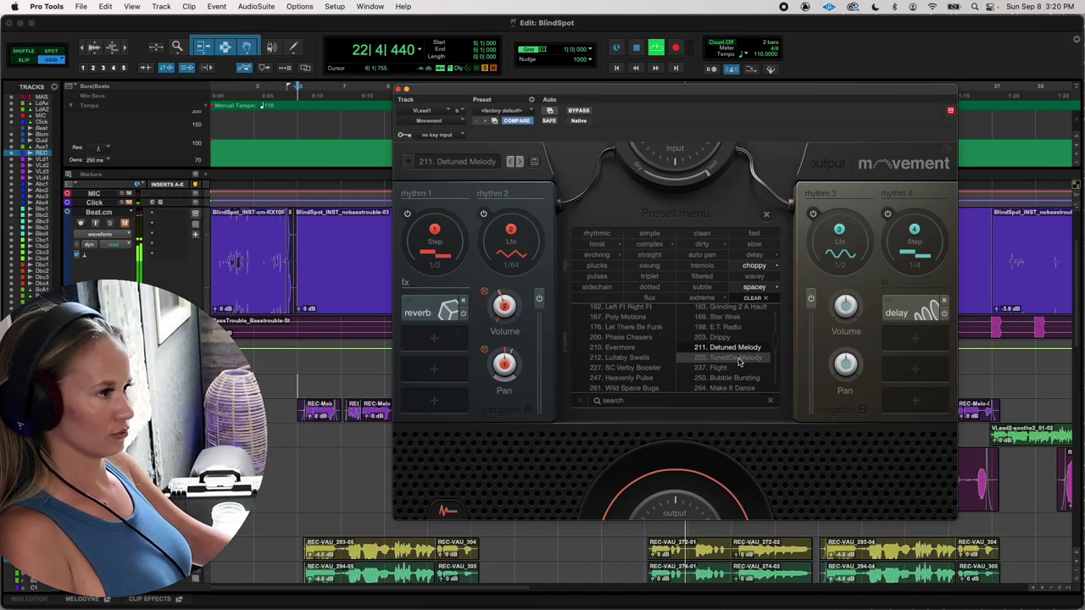
left_click(738, 359)
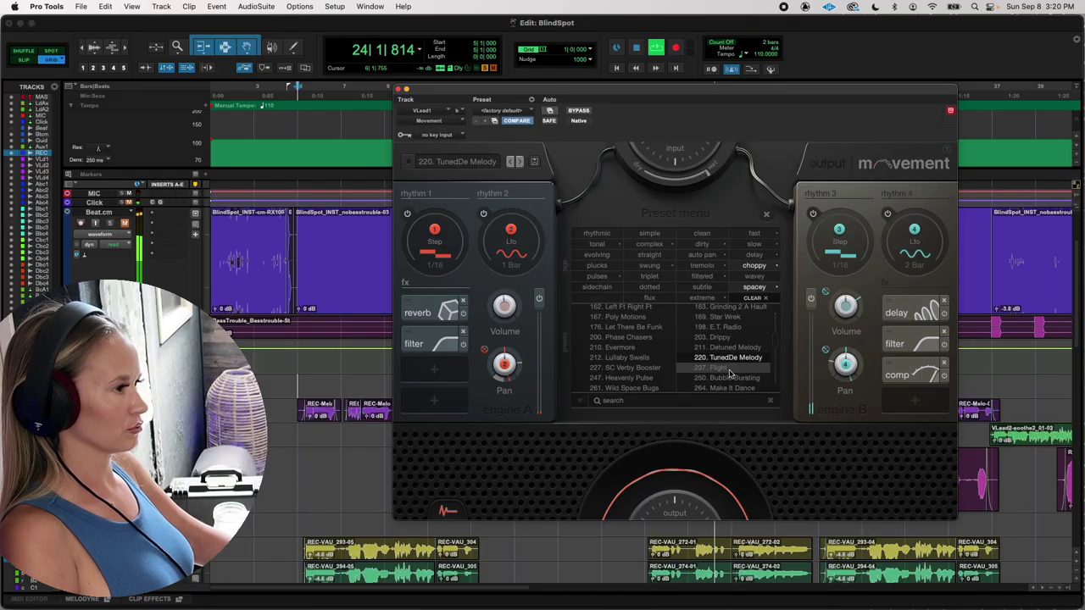
left_click(729, 369)
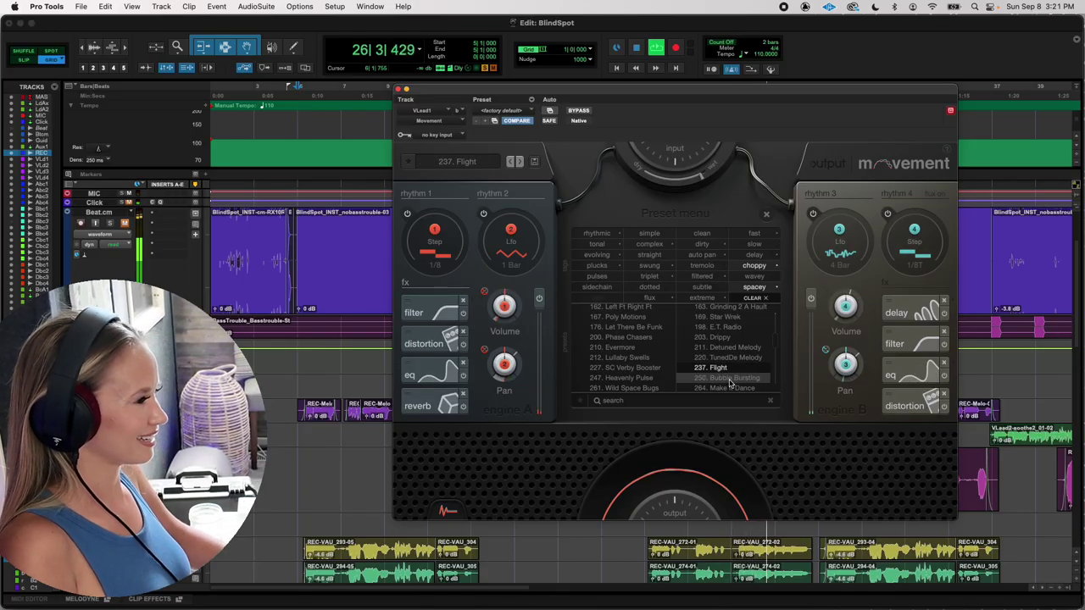
- Audition the filtered presets 247. Heavenly Pulse, 261. Wild Space Bugs, 290. Wet N Metallica and 296. Scatter Space
left_click(635, 379)
scroll(635, 368, "down", 4)
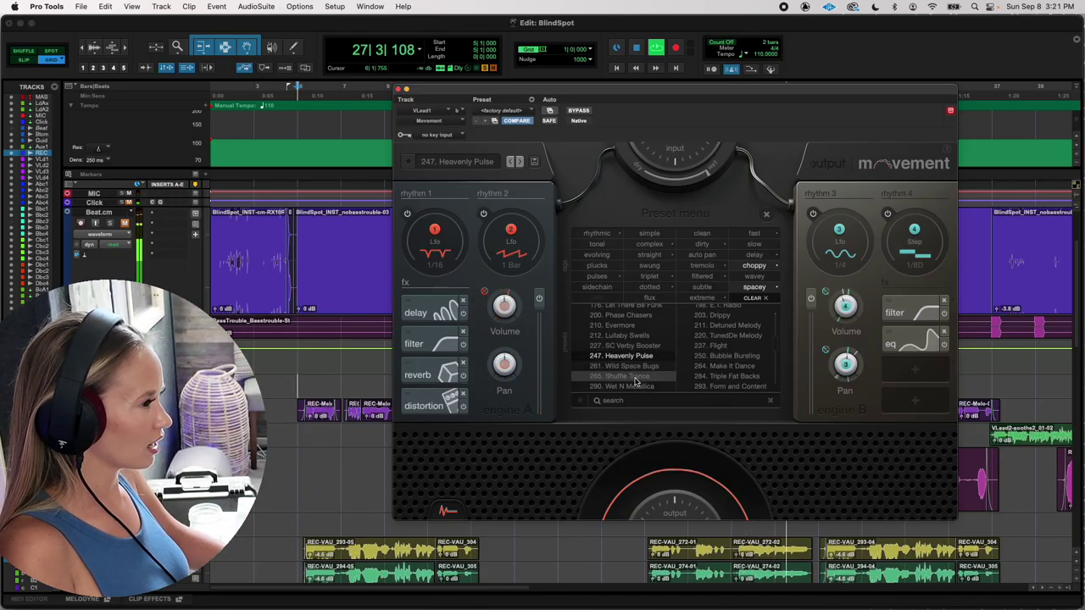
left_click(632, 367)
scroll(631, 355, "down", 3)
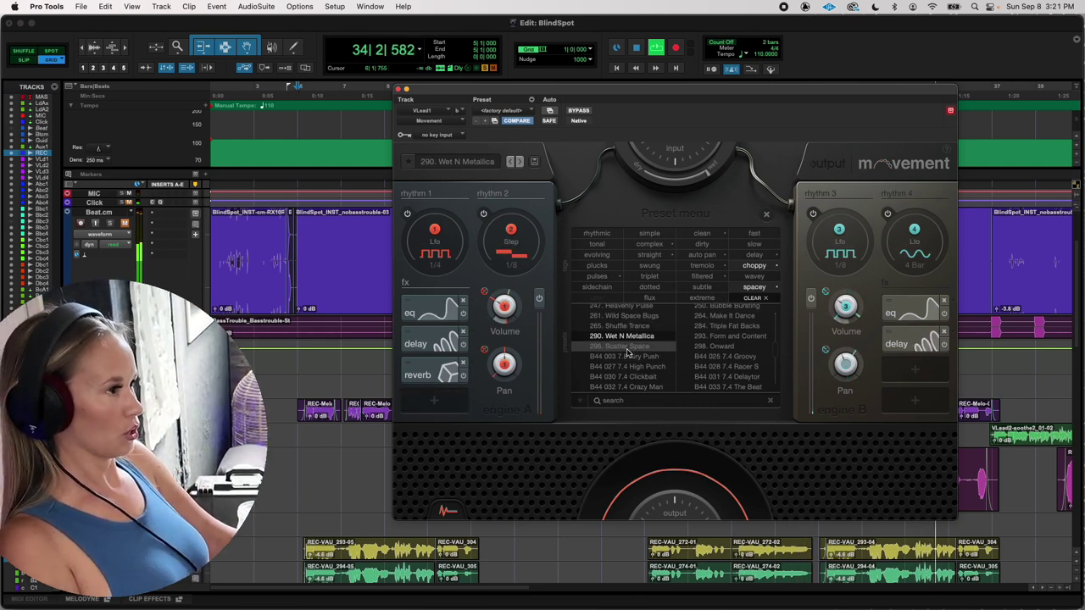
left_click(628, 347)
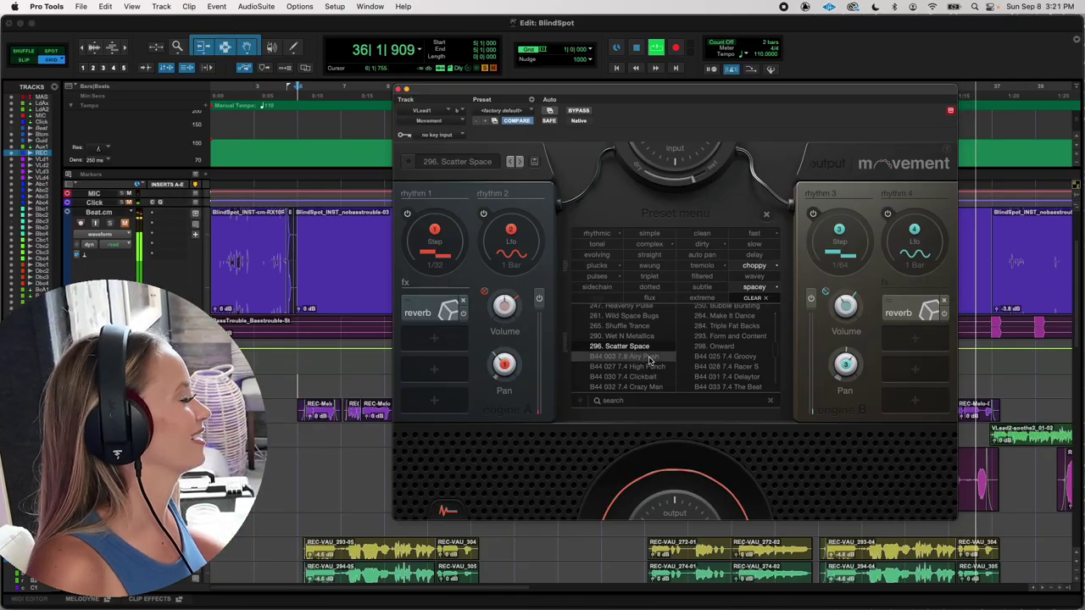
- Audition 298. Onward, stop playback, and load 293. Form and Content before closing the Movement plug-in window
left_click(709, 347)
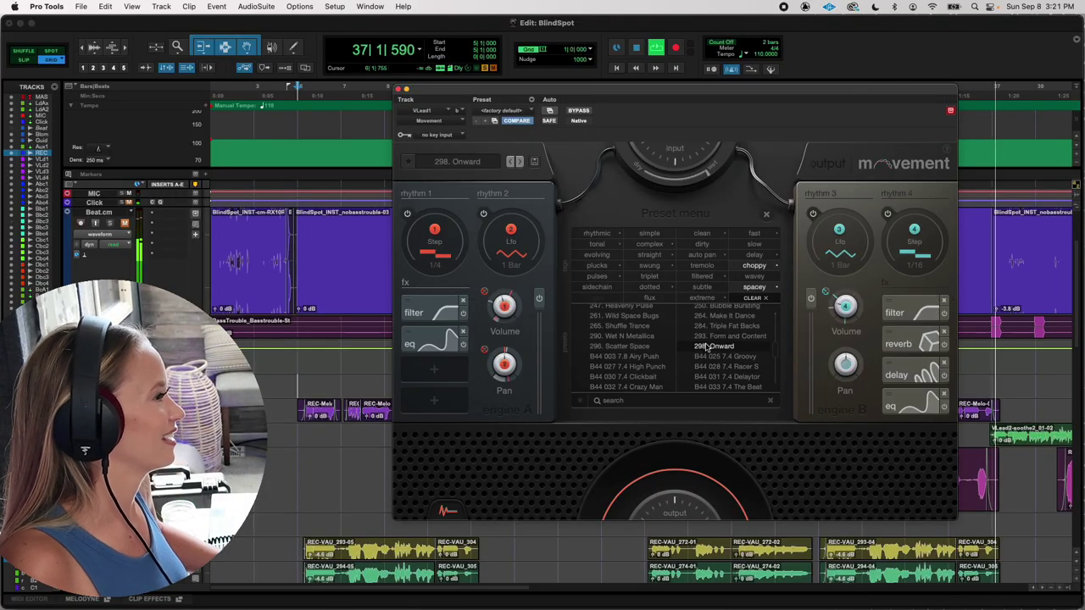
key("space")
left_click(716, 337)
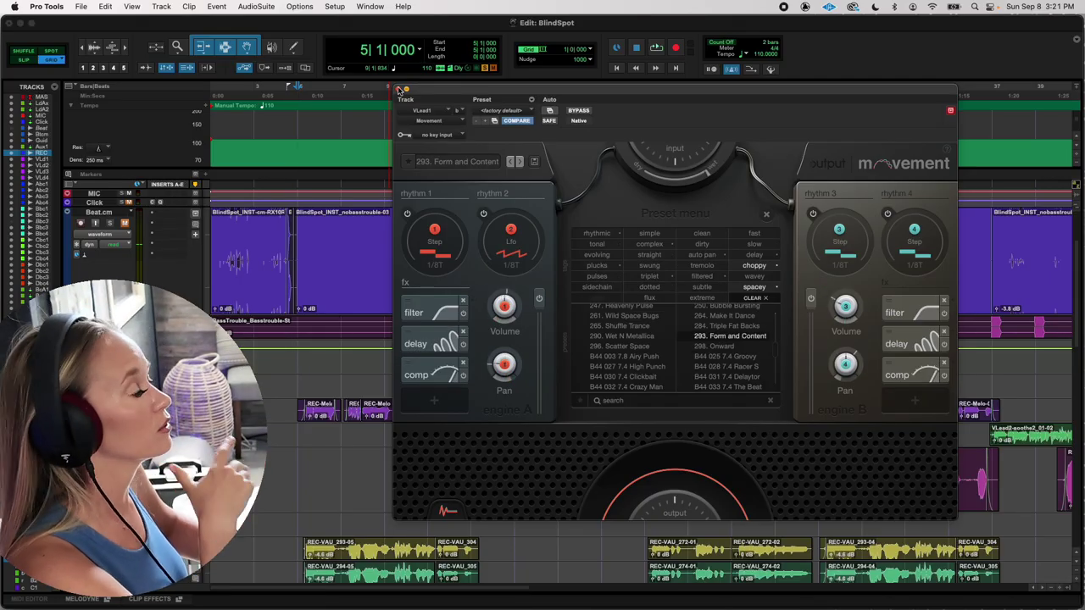
left_click(402, 90)
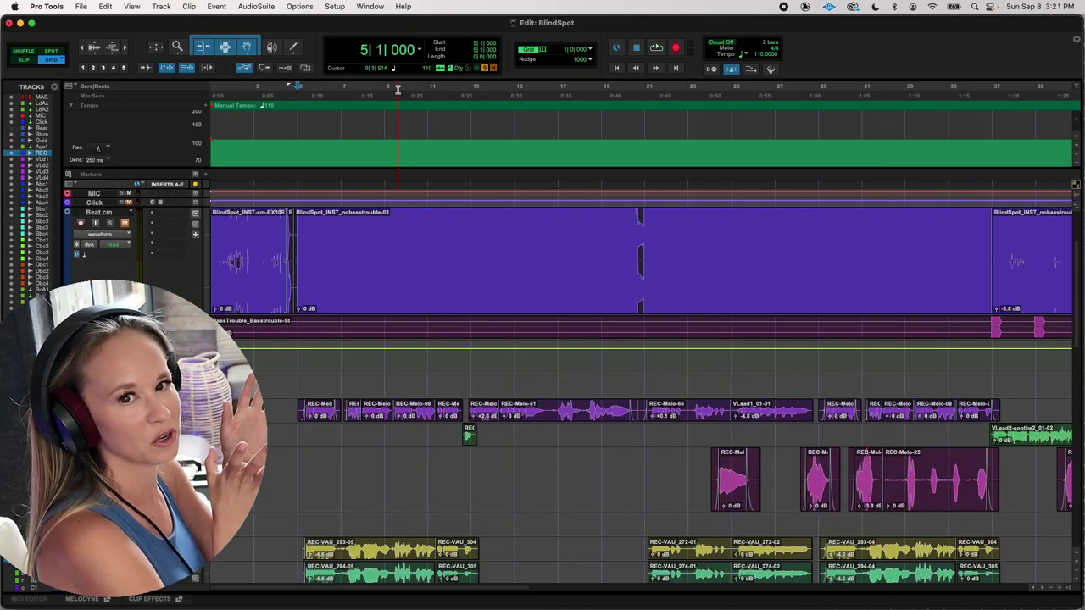